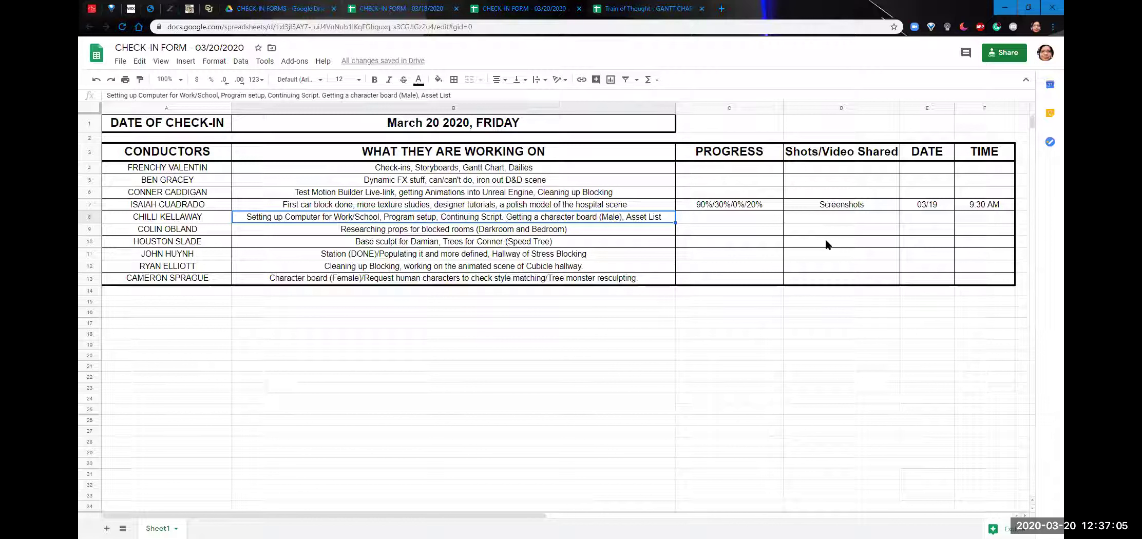
# Review the row 7 conductor's progress, shared shots, date, time and current work in the 03/20/2020 check-in form.
pyautogui.click(745, 194)
pyautogui.click(735, 210)
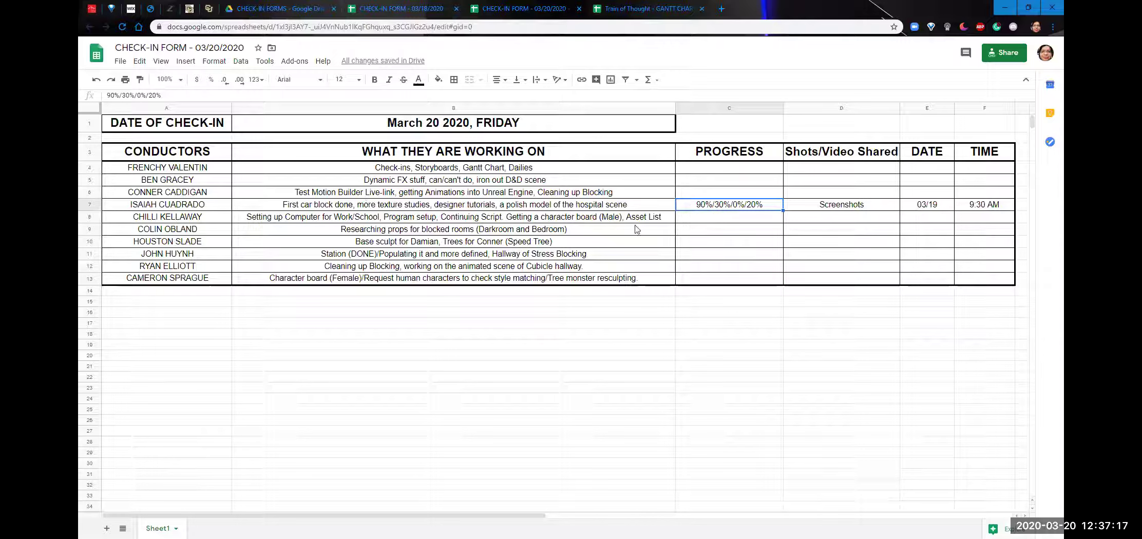
pyautogui.click(861, 208)
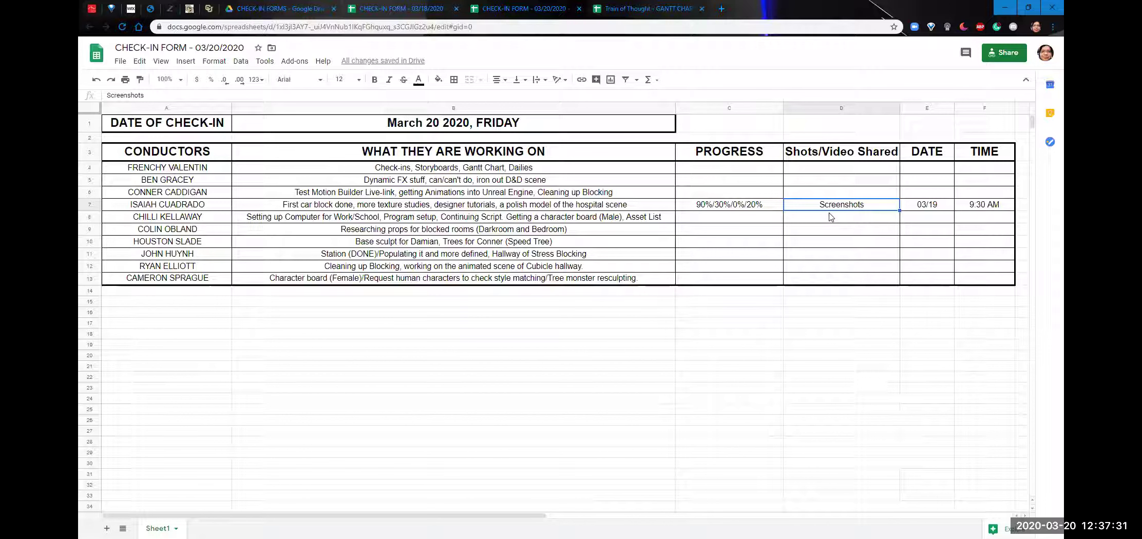
pyautogui.click(919, 205)
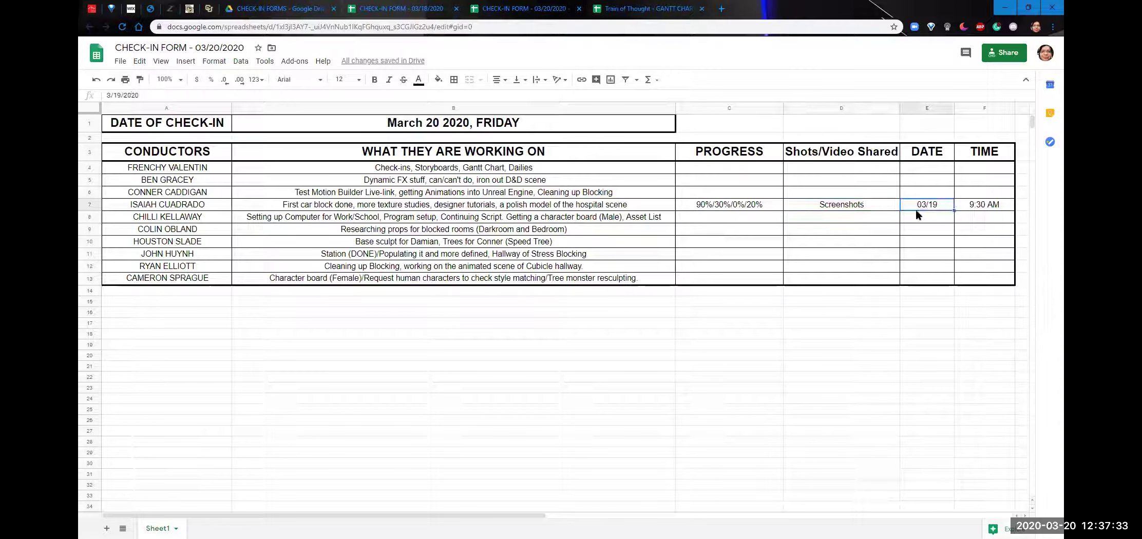
pyautogui.click(974, 211)
pyautogui.click(937, 208)
pyautogui.click(347, 211)
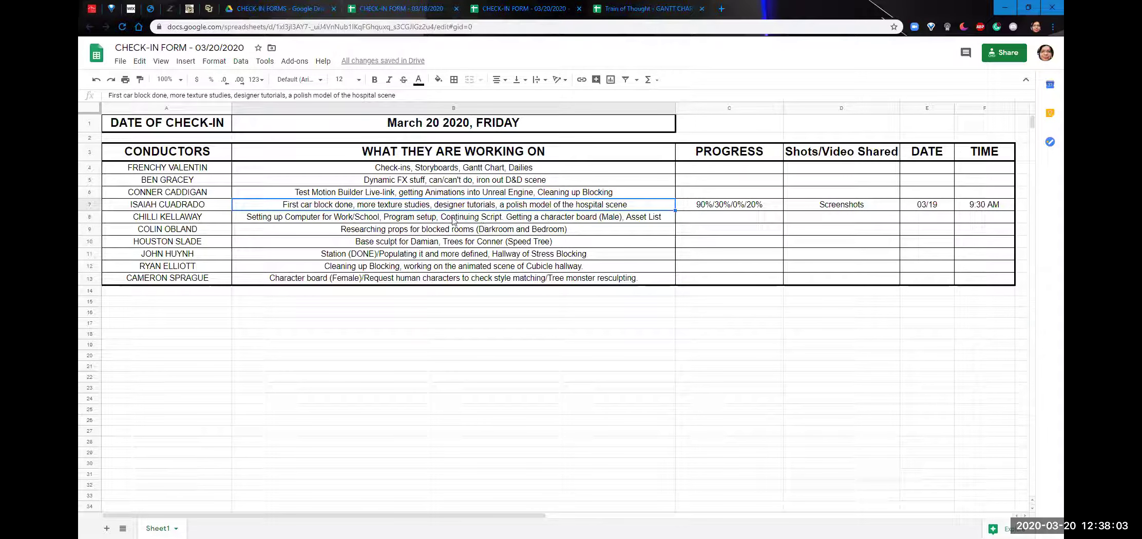
# Switch to the 03/18/2020 check-in form and review the conductors' progress, shared shots and work entries.
pyautogui.click(376, 10)
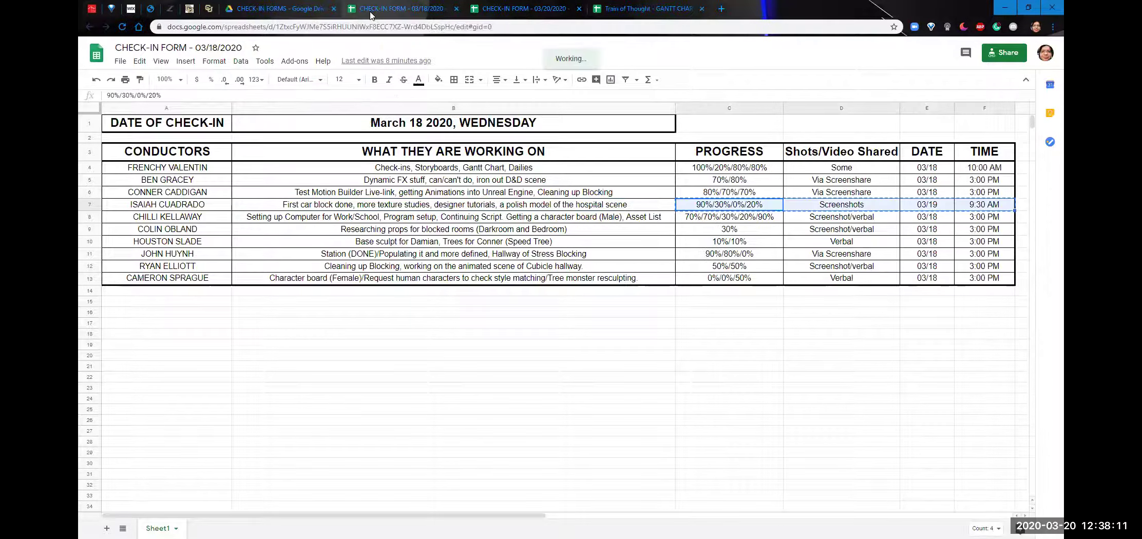
pyautogui.click(802, 222)
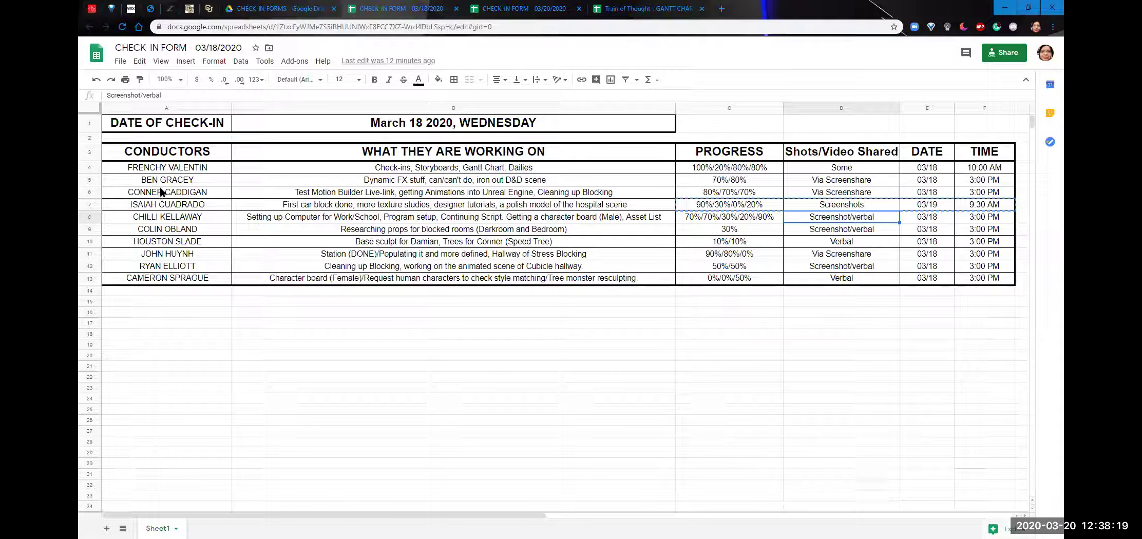
pyautogui.click(740, 268)
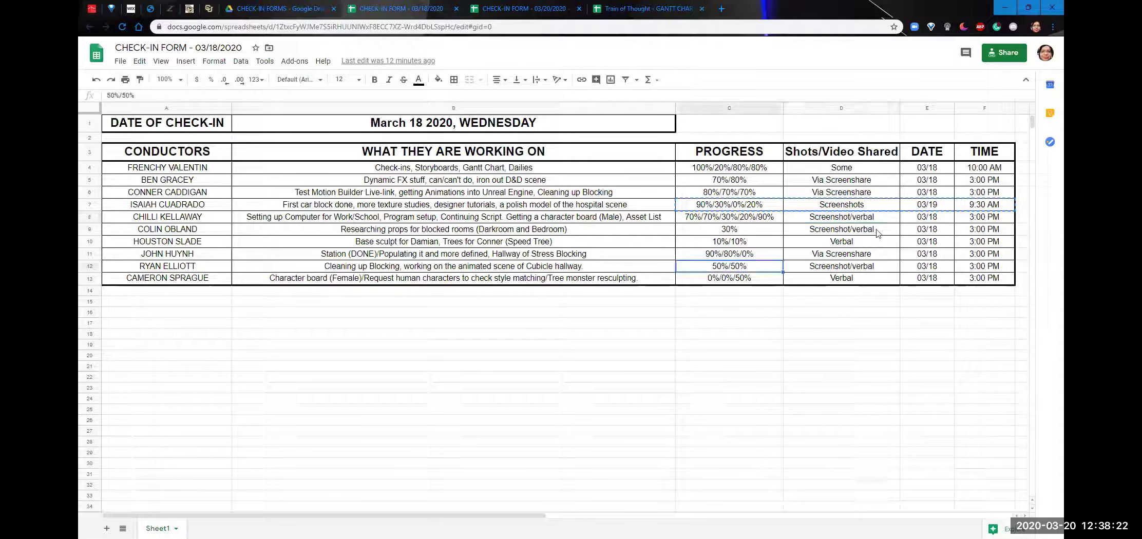
pyautogui.click(694, 208)
pyautogui.click(336, 208)
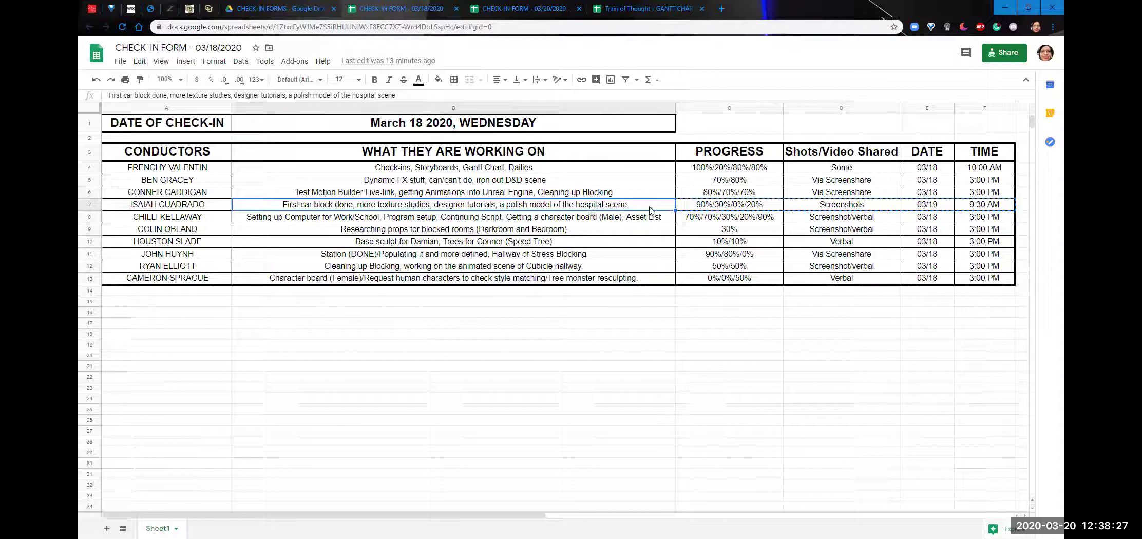
pyautogui.click(830, 206)
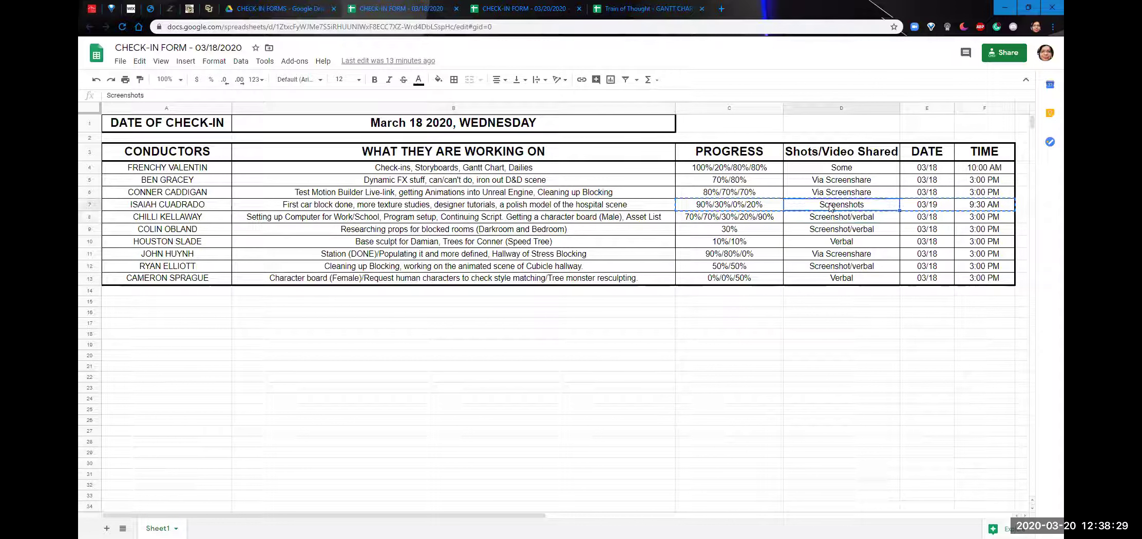
pyautogui.click(719, 194)
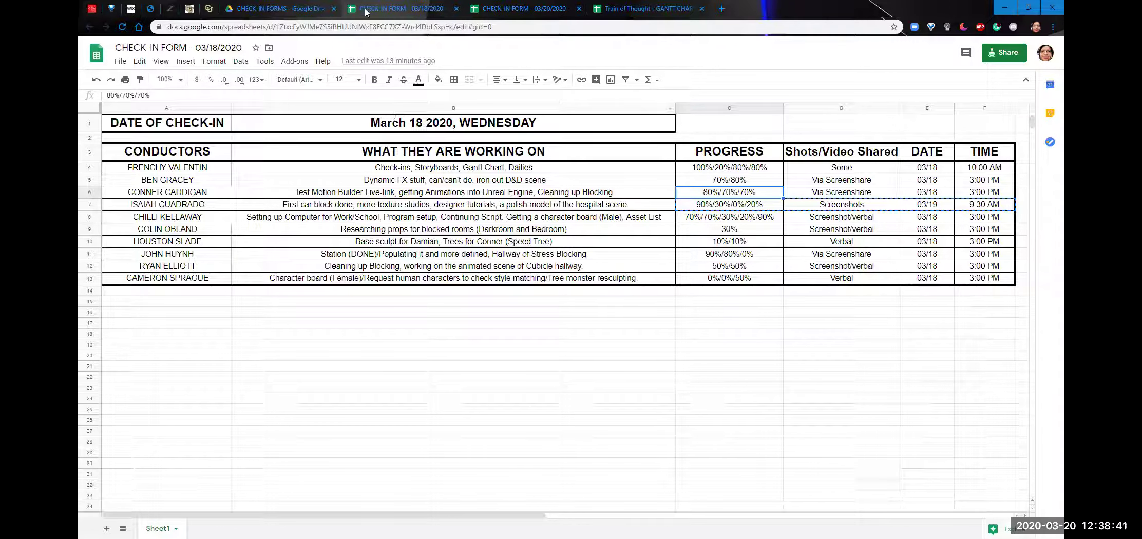
# Open the Train of Thought Gantt chart and examine the Coordinator team's tasks, including the cancelled equipment check and carpooling.
pyautogui.doubleClick(802, 14)
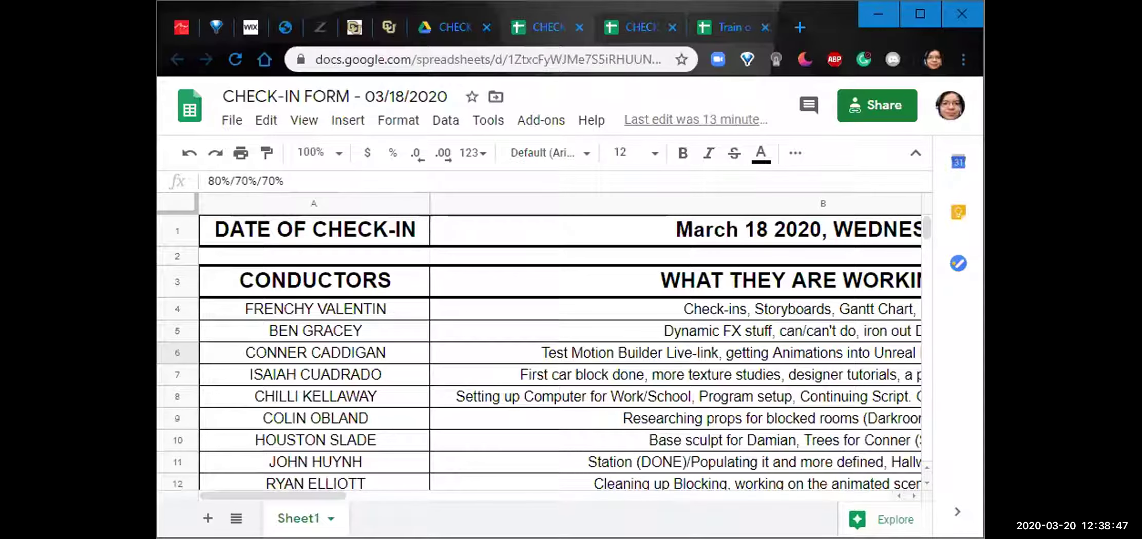
pyautogui.doubleClick(242, 15)
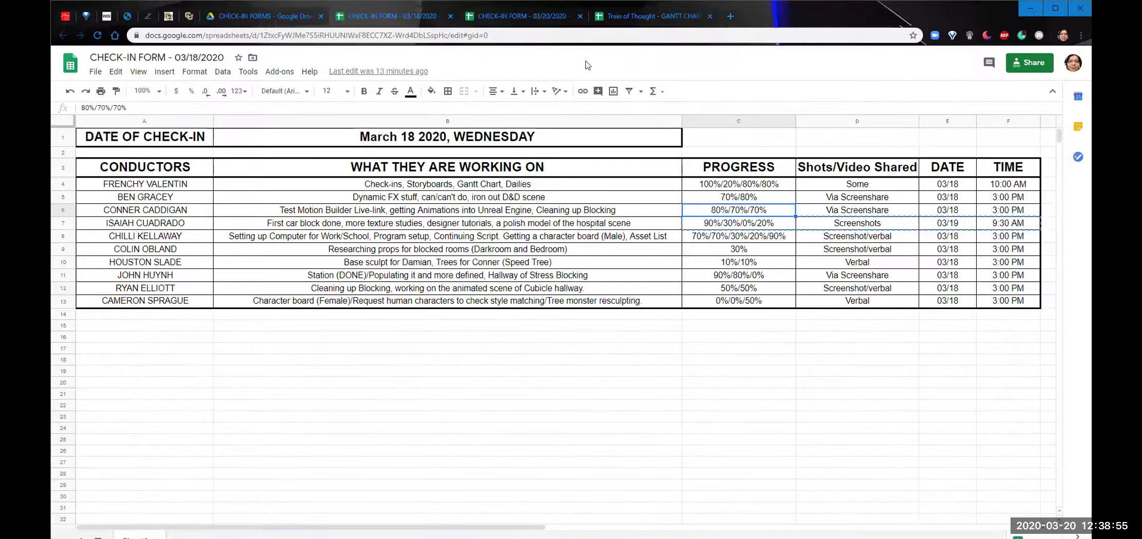
pyautogui.click(662, 16)
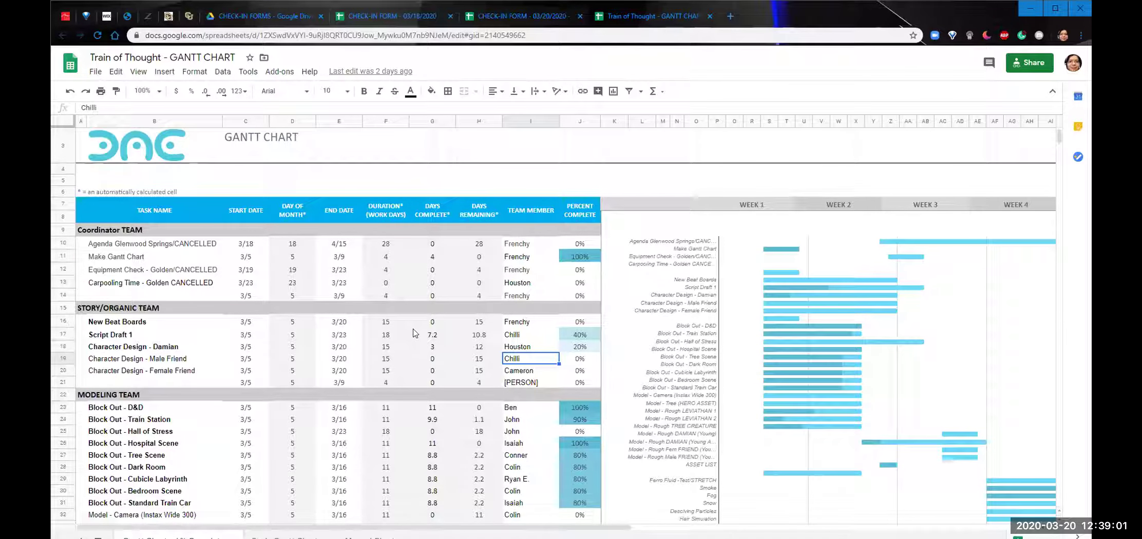
pyautogui.scroll(-1, 444, 290)
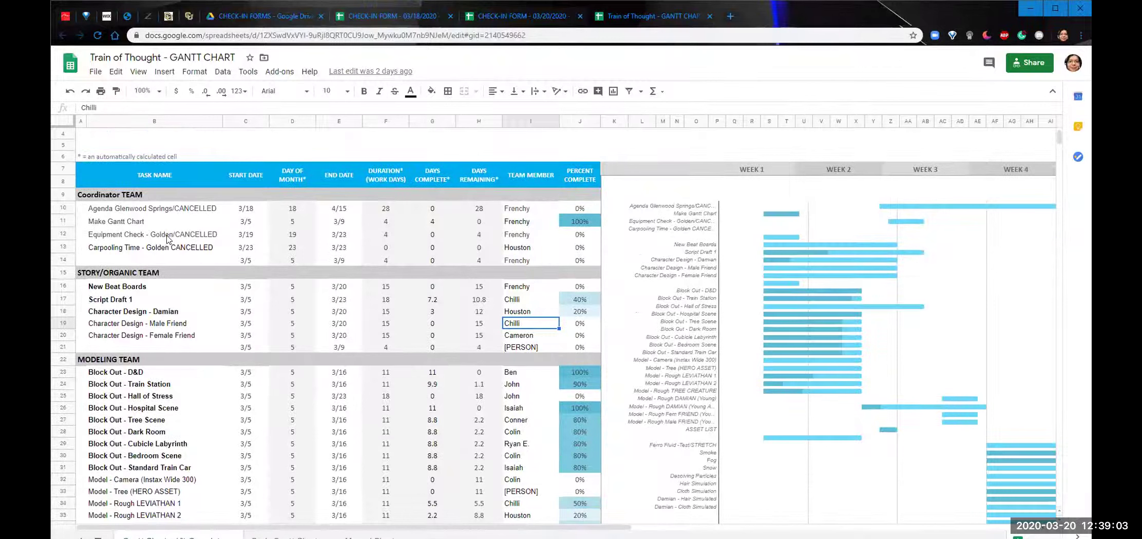
pyautogui.click(178, 213)
pyautogui.click(154, 248)
pyautogui.click(154, 234)
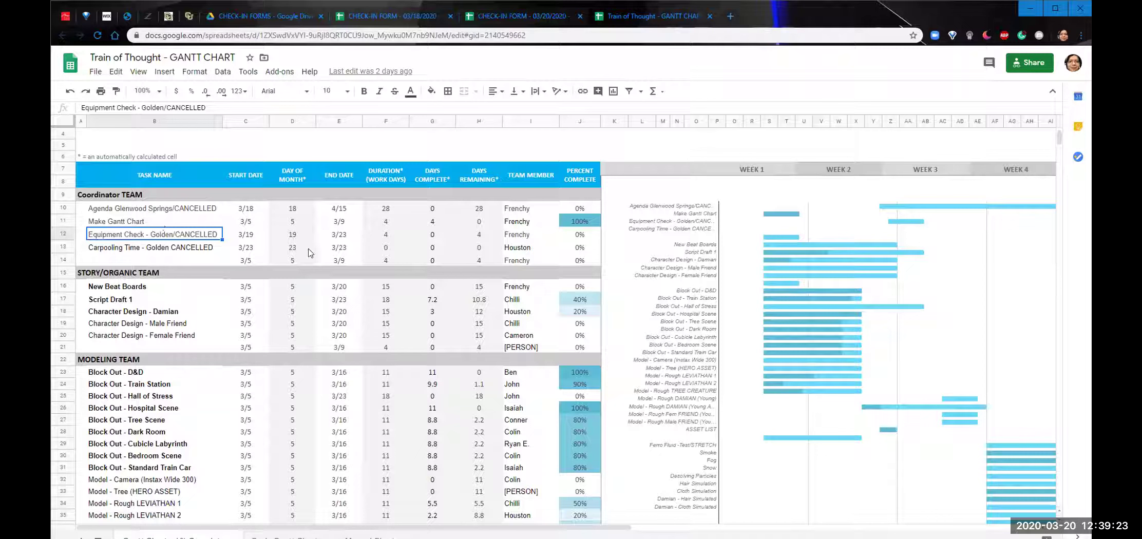
pyautogui.click(131, 223)
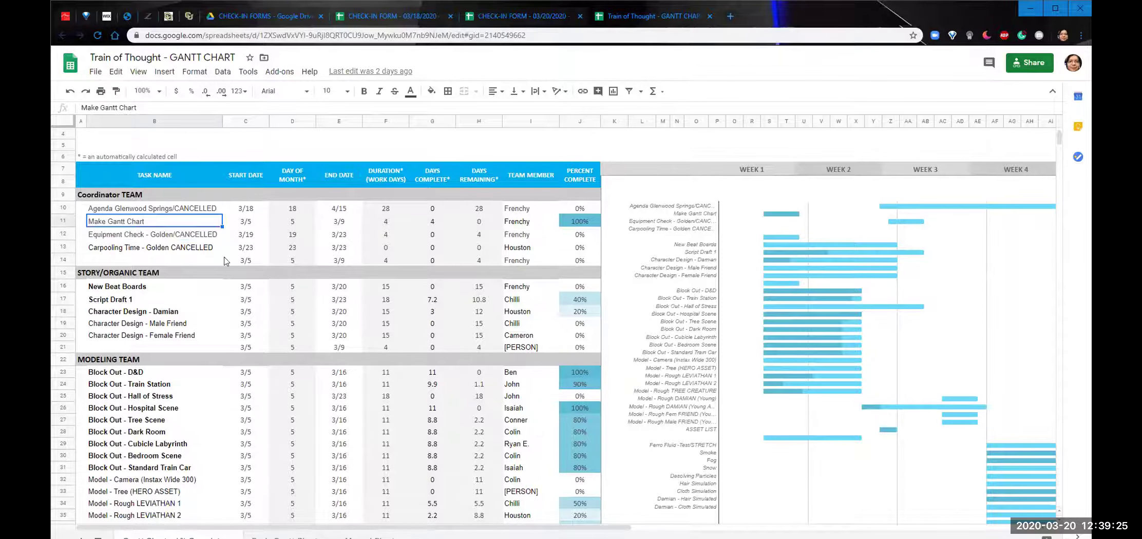
pyautogui.scroll(-1, 133, 225)
pyautogui.click(135, 217)
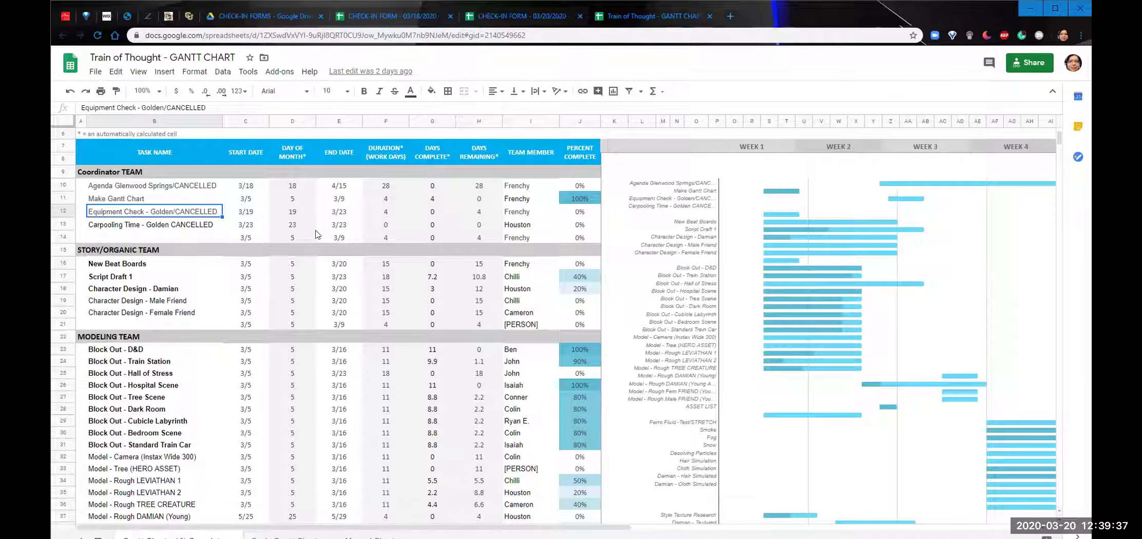
# Look through the Gantt chart's task lists for all teams, from Story/Organic down to Animation, and return to the Coordinator team.
pyautogui.scroll(-1, 315, 235)
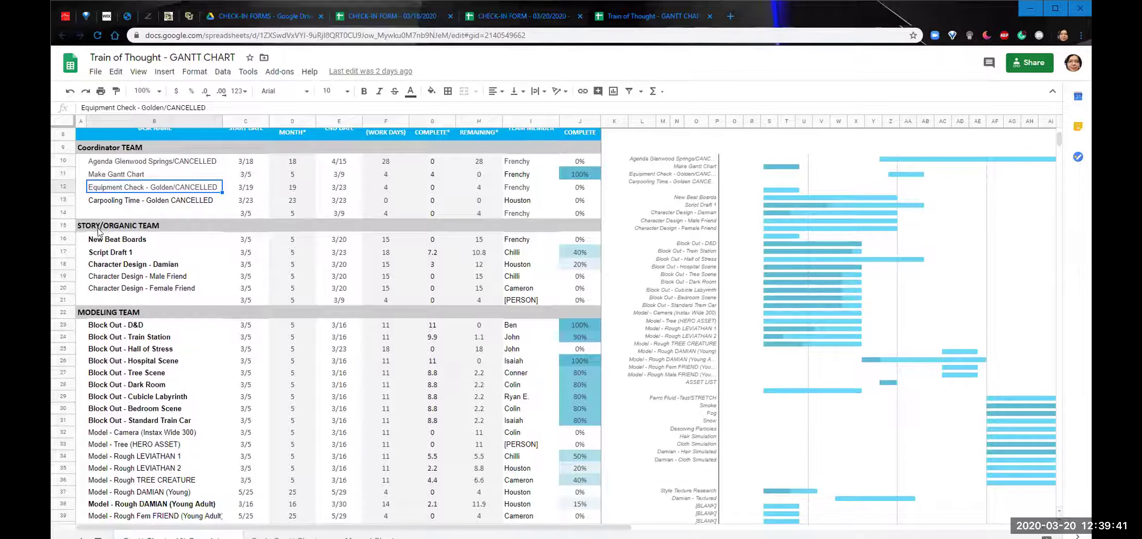
pyautogui.scroll(-1, 154, 211)
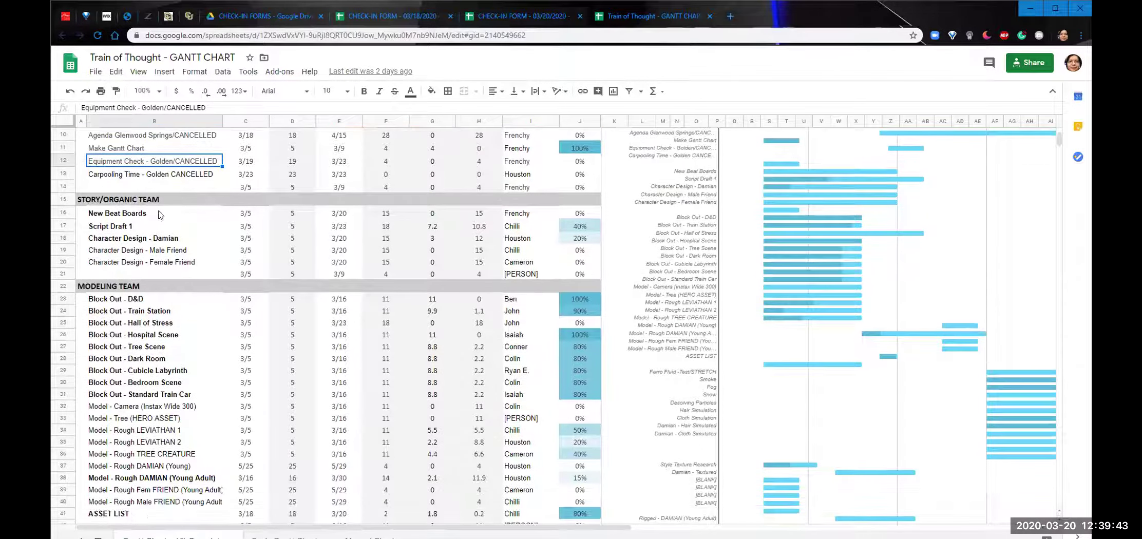
pyautogui.scroll(-2, 149, 206)
pyautogui.scroll(-1, 149, 207)
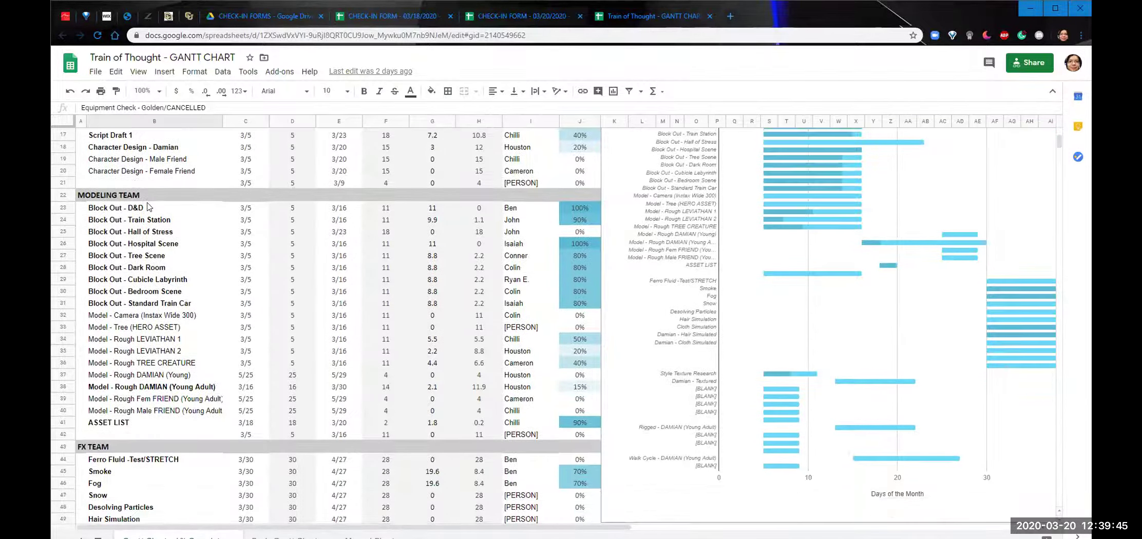
pyautogui.scroll(3, 149, 207)
pyautogui.scroll(-2, 149, 240)
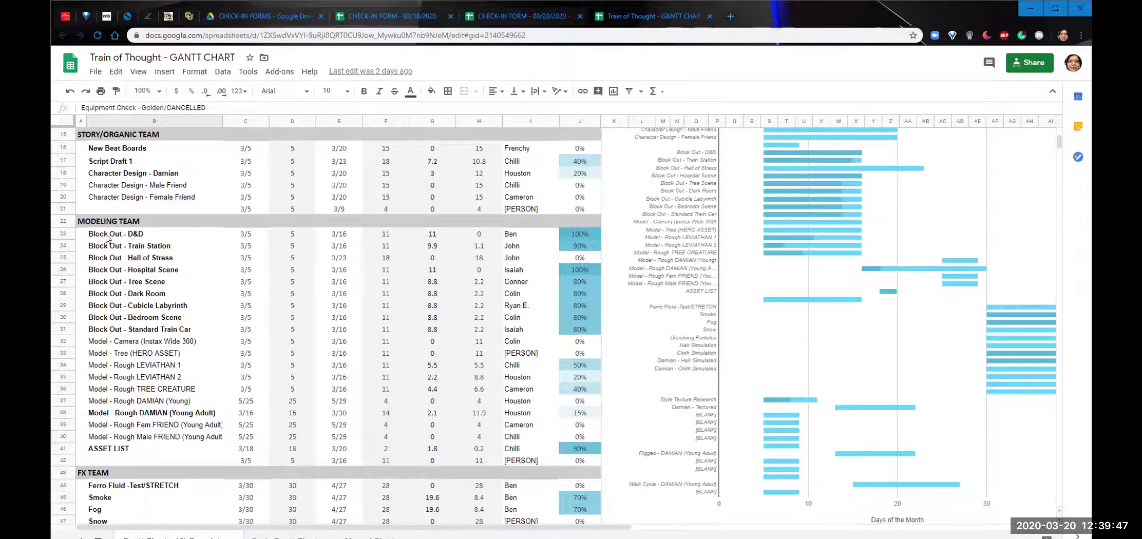
pyautogui.scroll(-4, 196, 252)
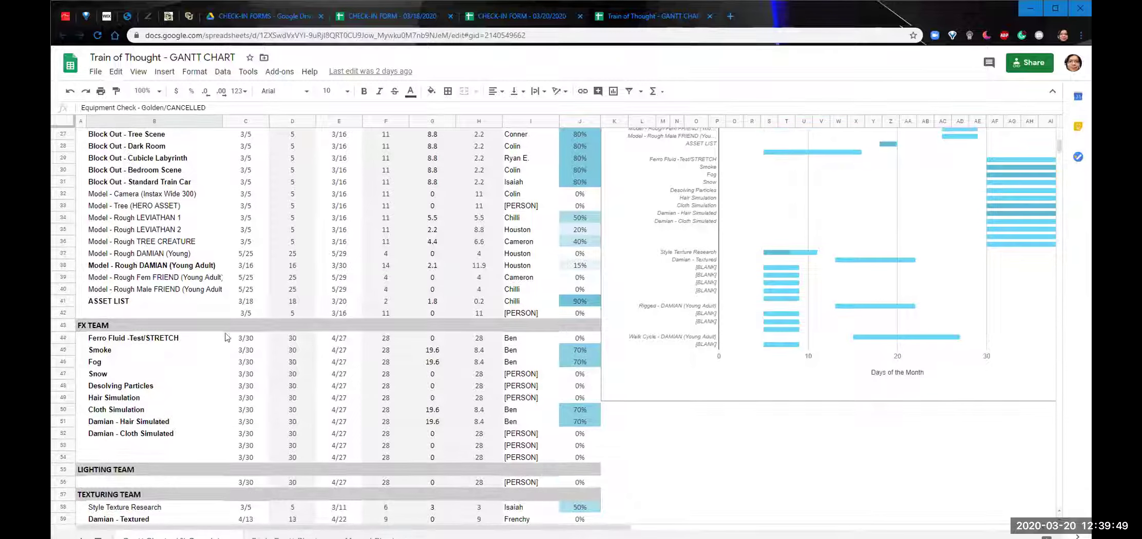
pyautogui.scroll(-3, 229, 339)
pyautogui.scroll(-2, 133, 360)
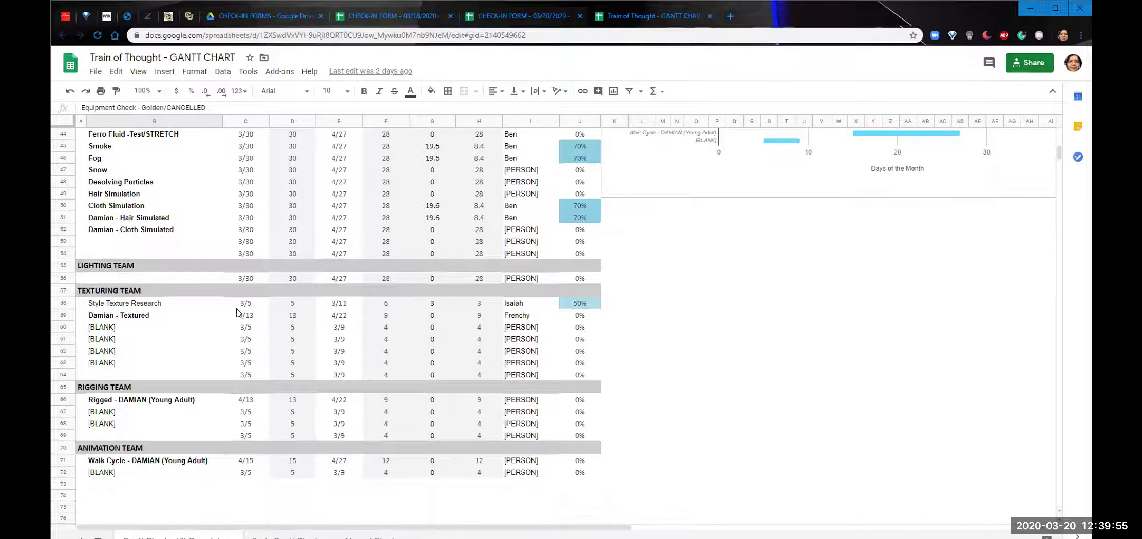
pyautogui.scroll(-2, 179, 333)
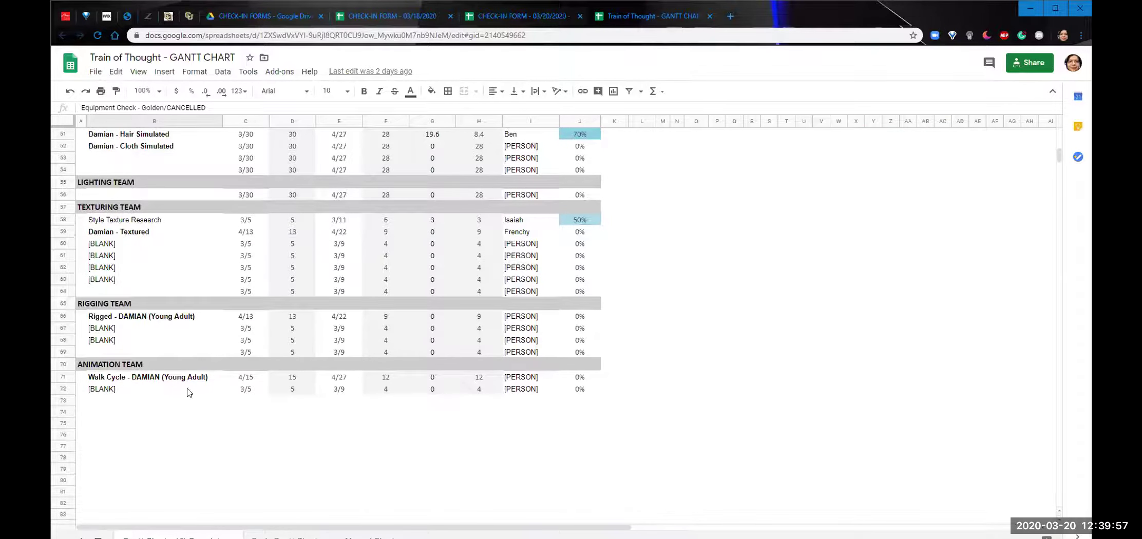
pyautogui.scroll(-3, 460, 452)
pyautogui.scroll(5, 471, 454)
pyautogui.scroll(10, 471, 452)
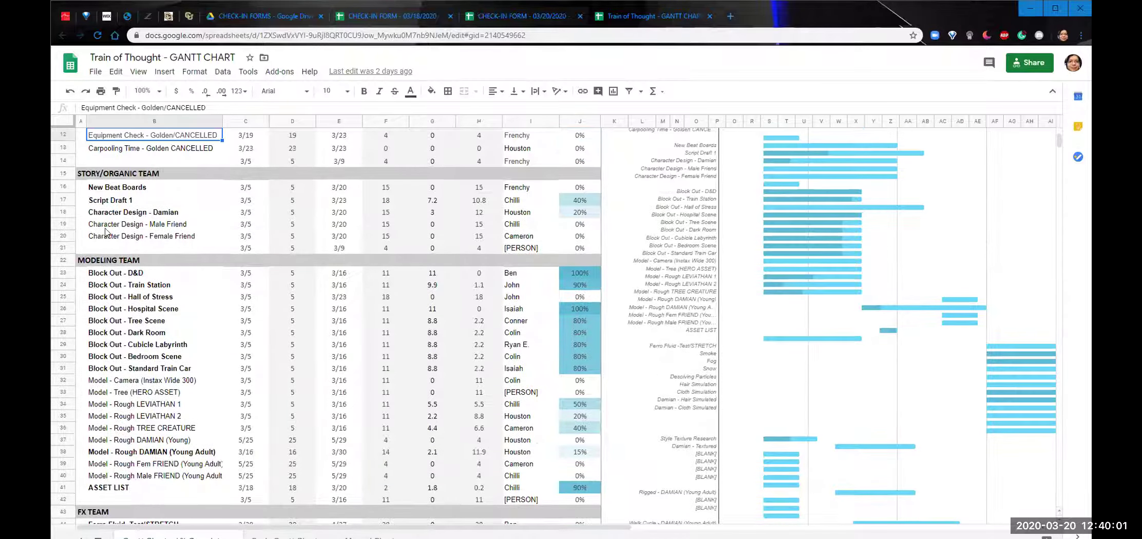
pyautogui.scroll(-2, 229, 279)
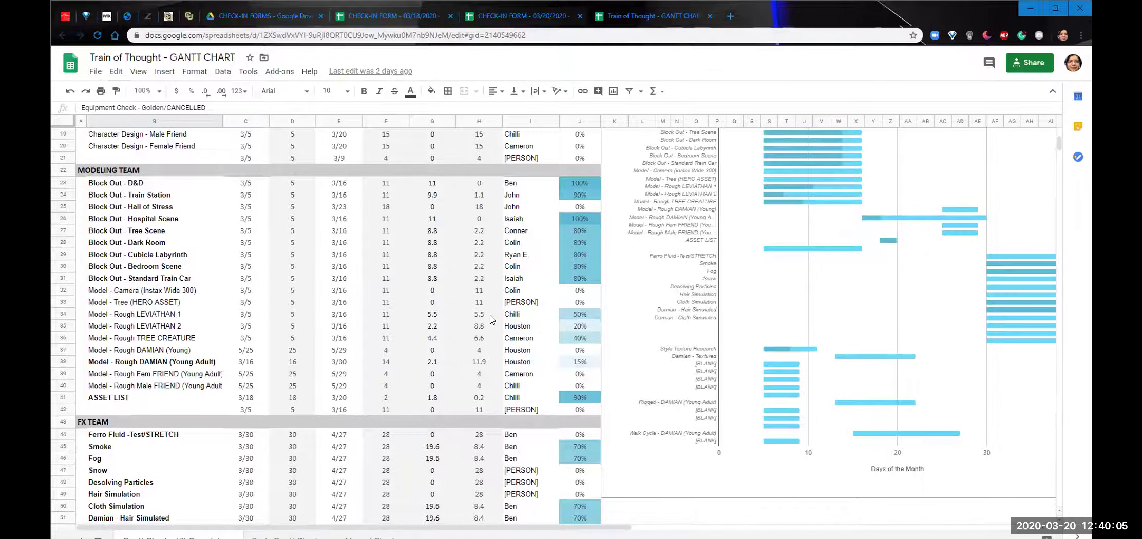
pyautogui.scroll(2, 325, 267)
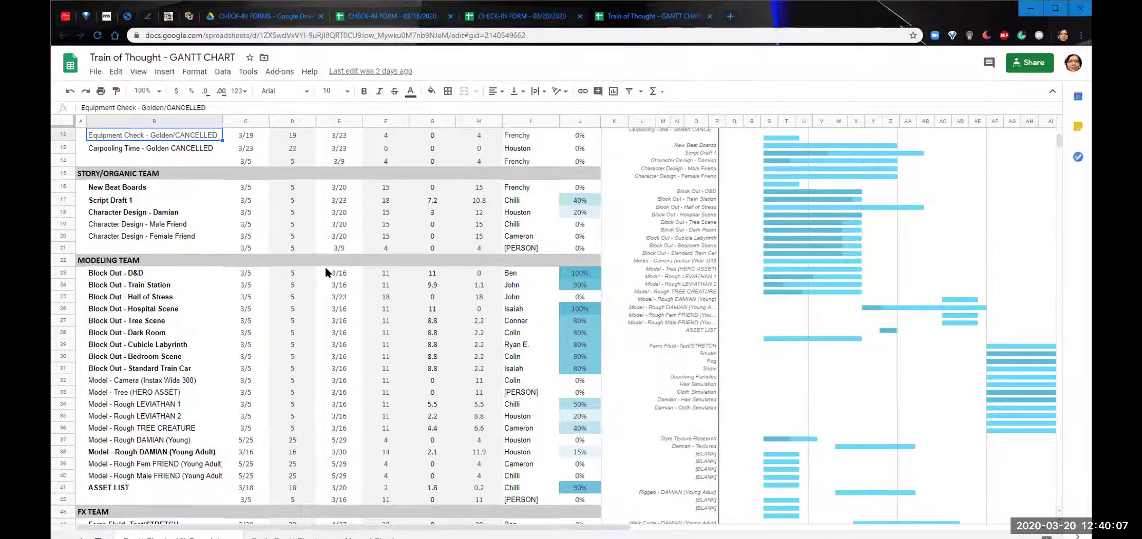
pyautogui.scroll(2, 325, 267)
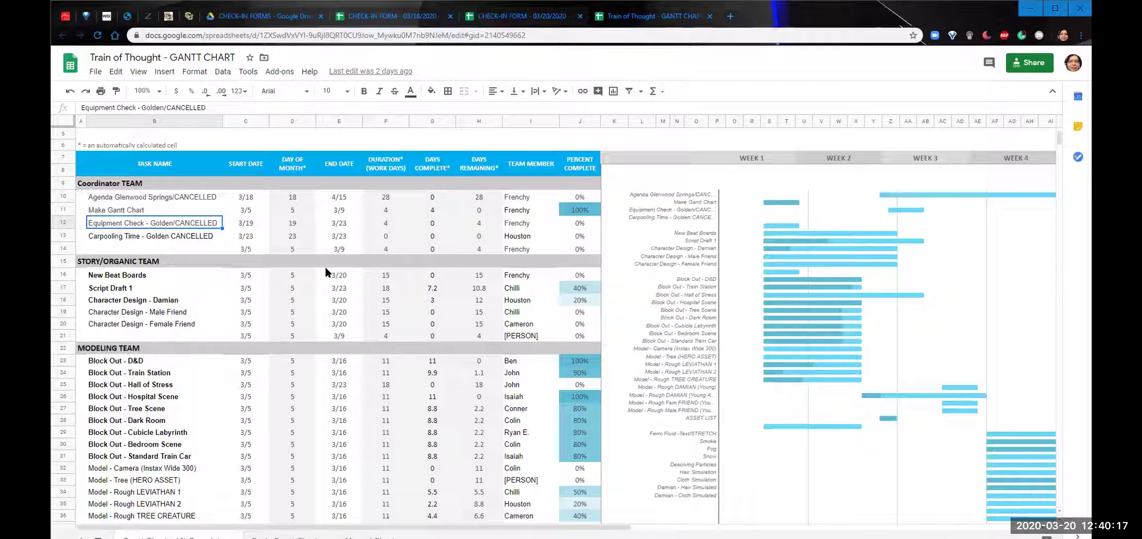
# Examine the Story/Organic team's New Beat Boards end date, the character design assignees, and the script and character design tasks.
pyautogui.click(357, 277)
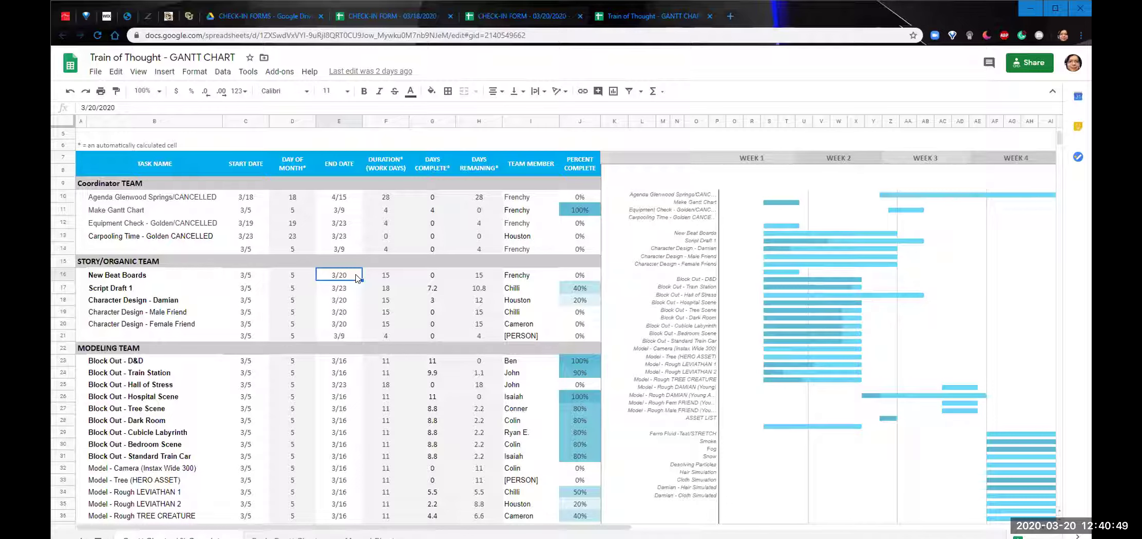
pyautogui.scroll(-2, 358, 277)
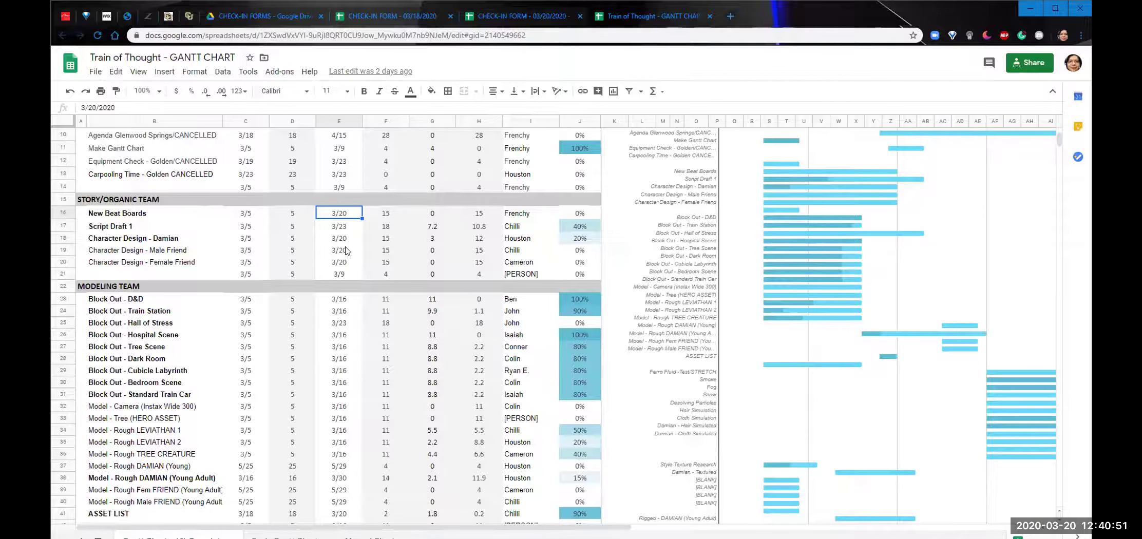
pyautogui.scroll(-2, 345, 251)
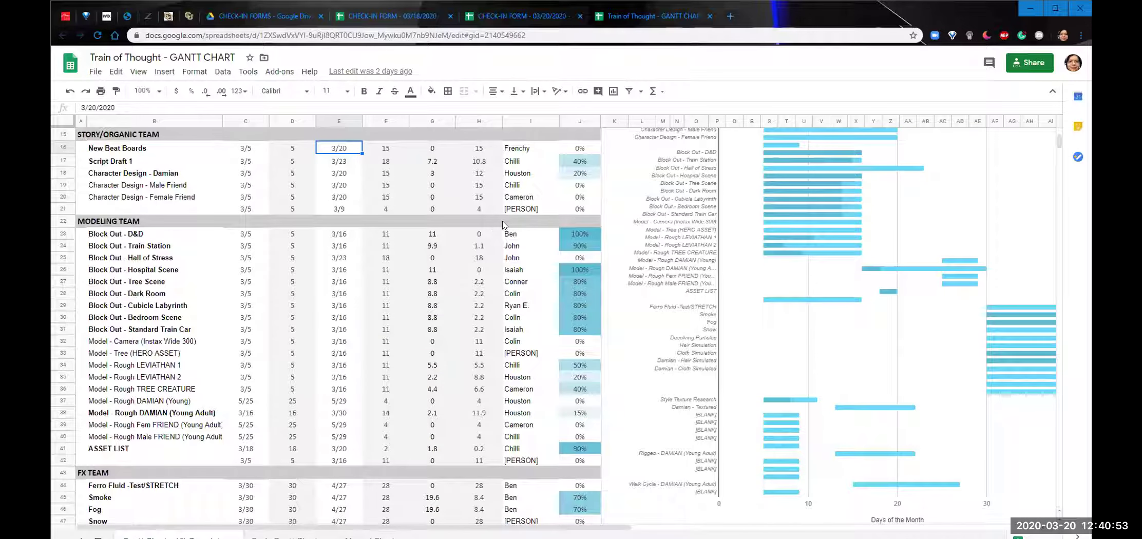
pyautogui.moveTo(520, 186); pyautogui.dragTo(518, 196)
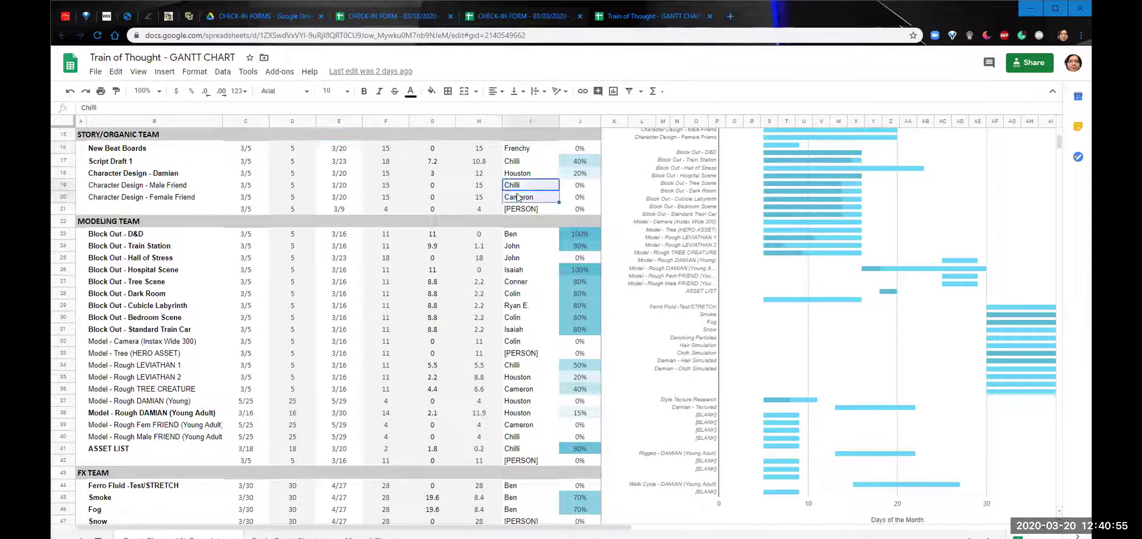
pyautogui.click(467, 192)
pyautogui.click(528, 198)
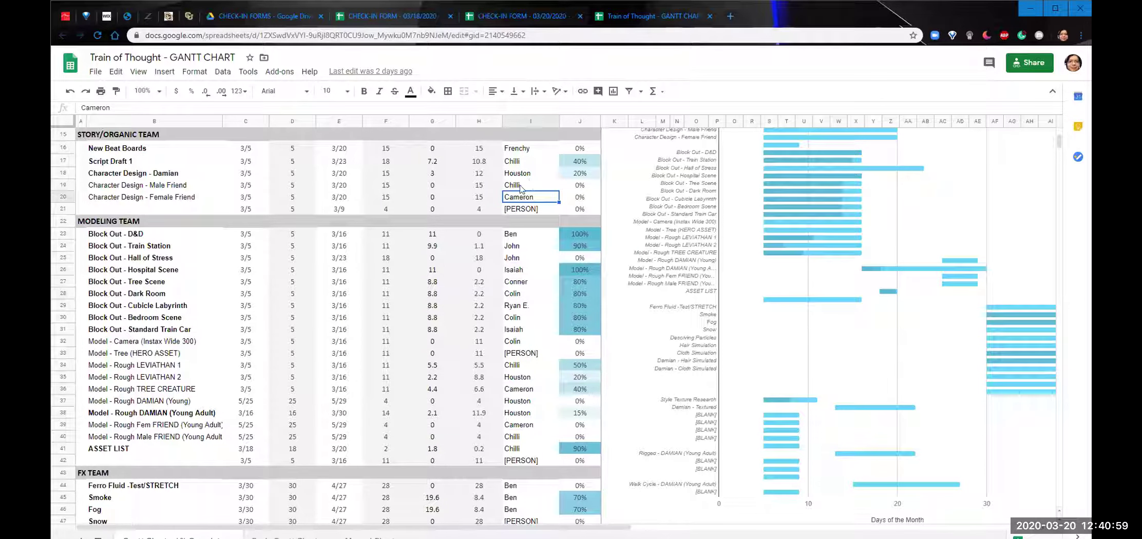
pyautogui.moveTo(175, 178); pyautogui.dragTo(176, 167)
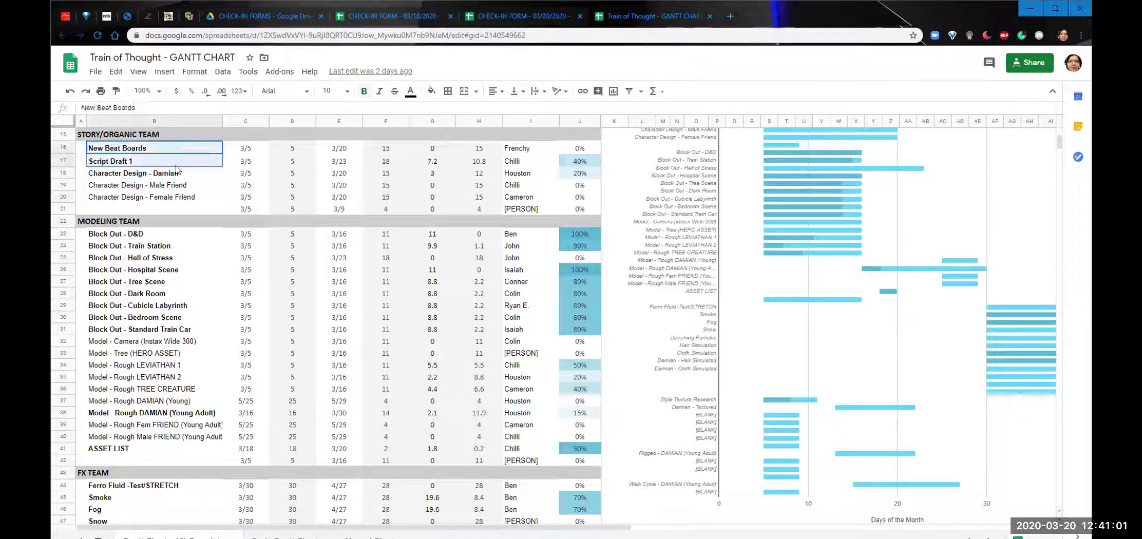
pyautogui.click(176, 169)
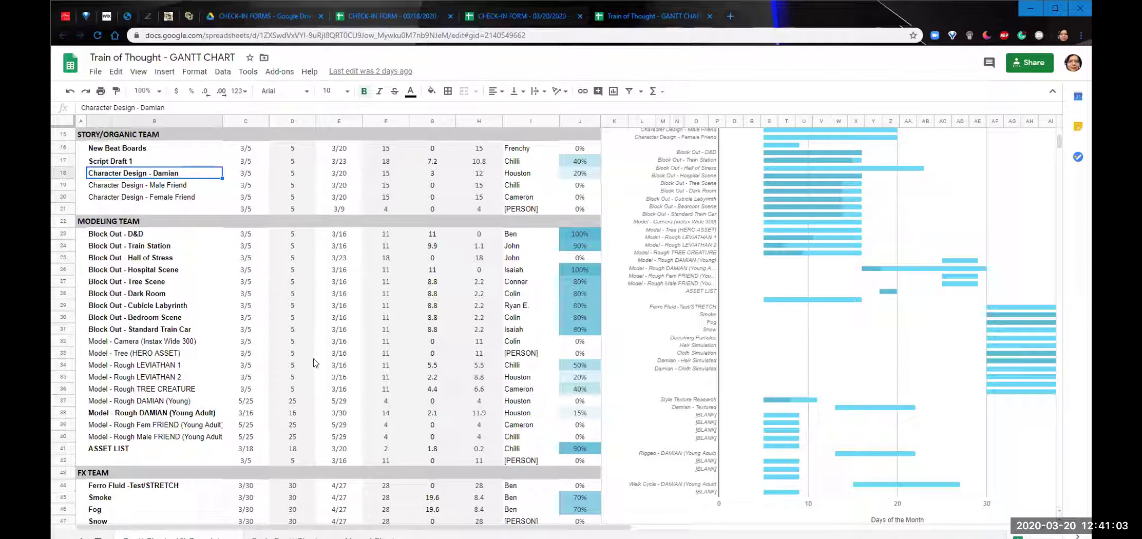
# Examine the Modeling team's block-out tasks from Train Station to Standard Train Car, including the Hall of Stress assignee and the end dates.
pyautogui.scroll(-2, 315, 363)
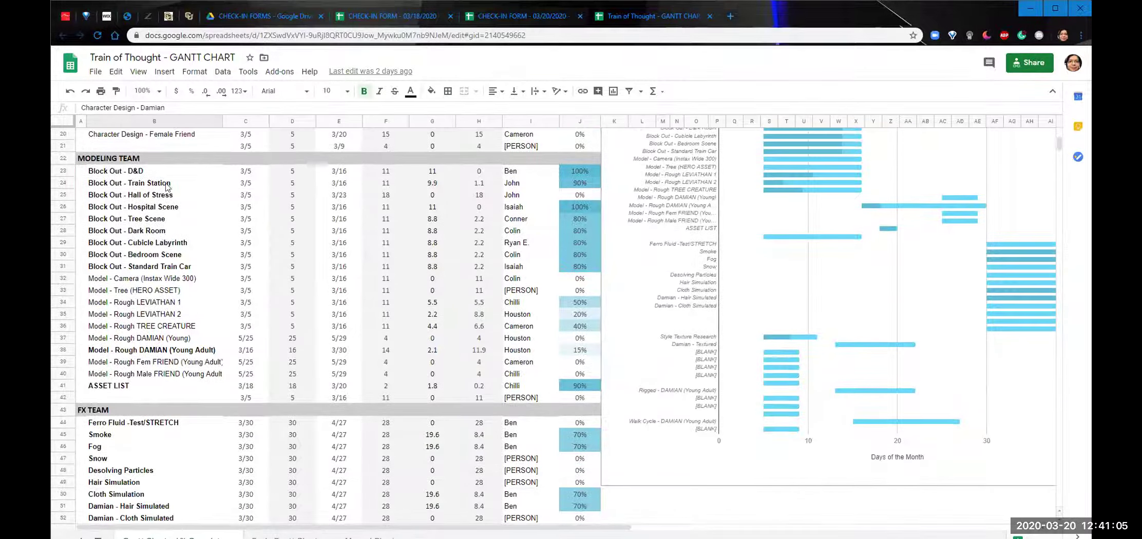
pyautogui.click(536, 198)
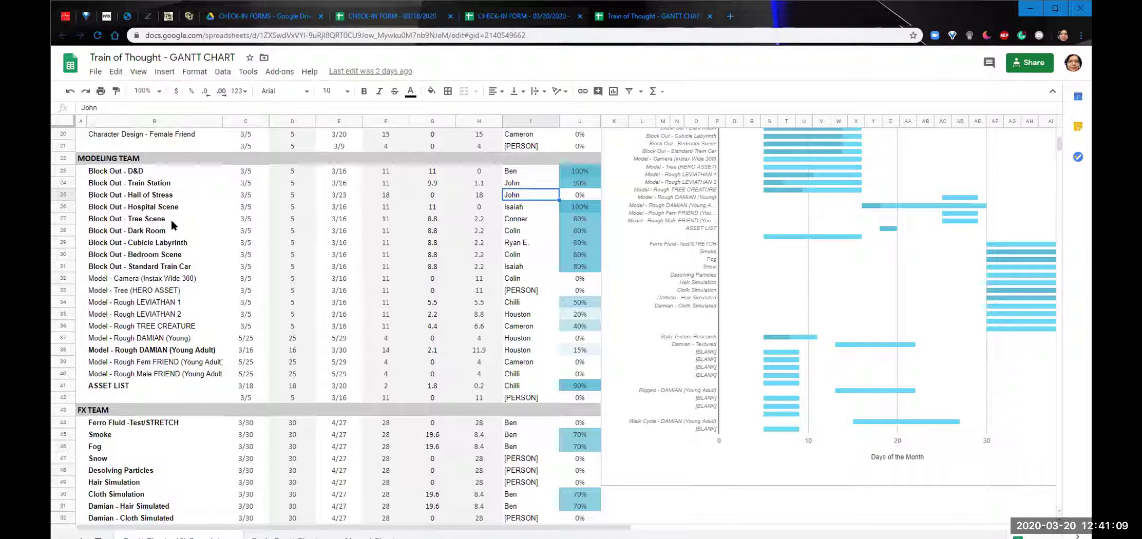
pyautogui.click(170, 188)
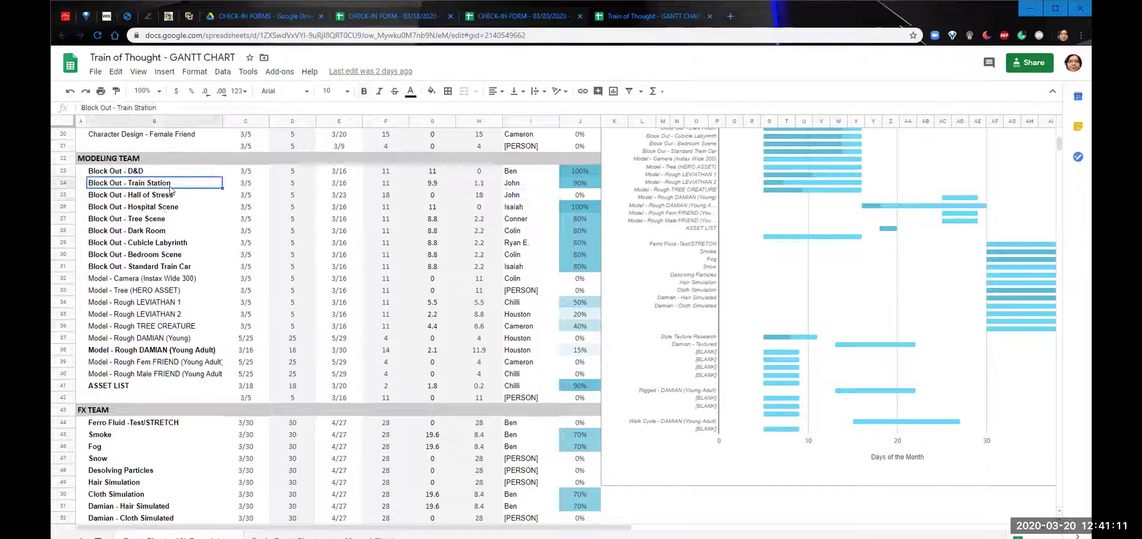
pyautogui.click(339, 232)
pyautogui.scroll(-1, 174, 230)
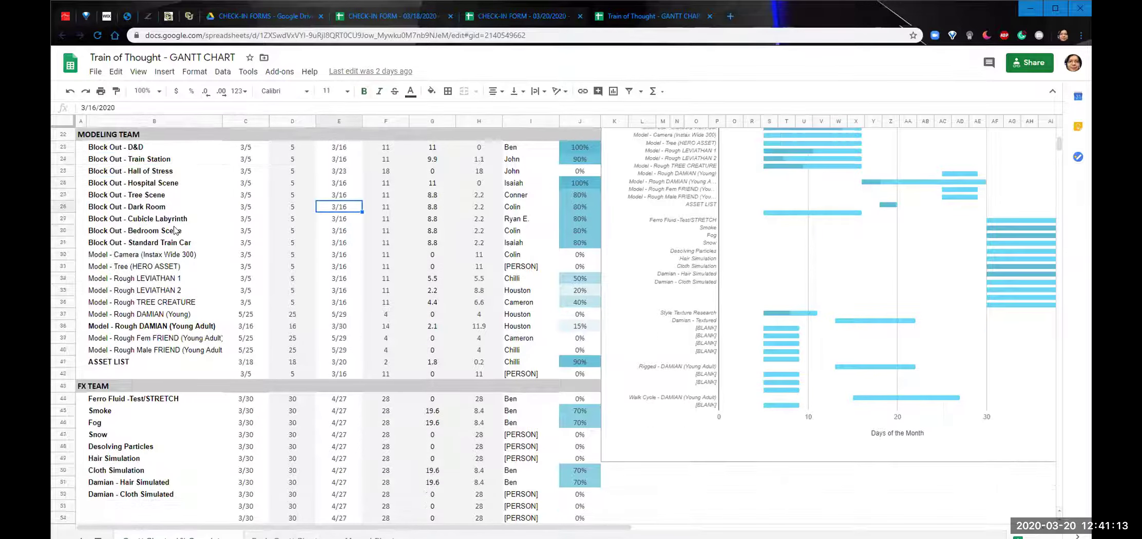
pyautogui.moveTo(158, 183); pyautogui.dragTo(149, 245)
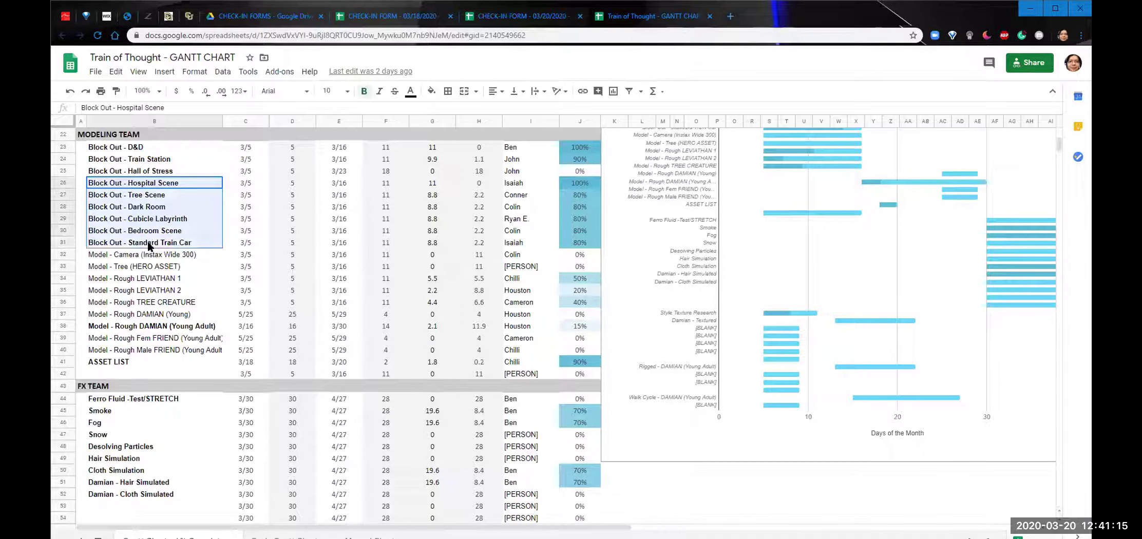
pyautogui.click(322, 244)
pyautogui.scroll(-1, 317, 262)
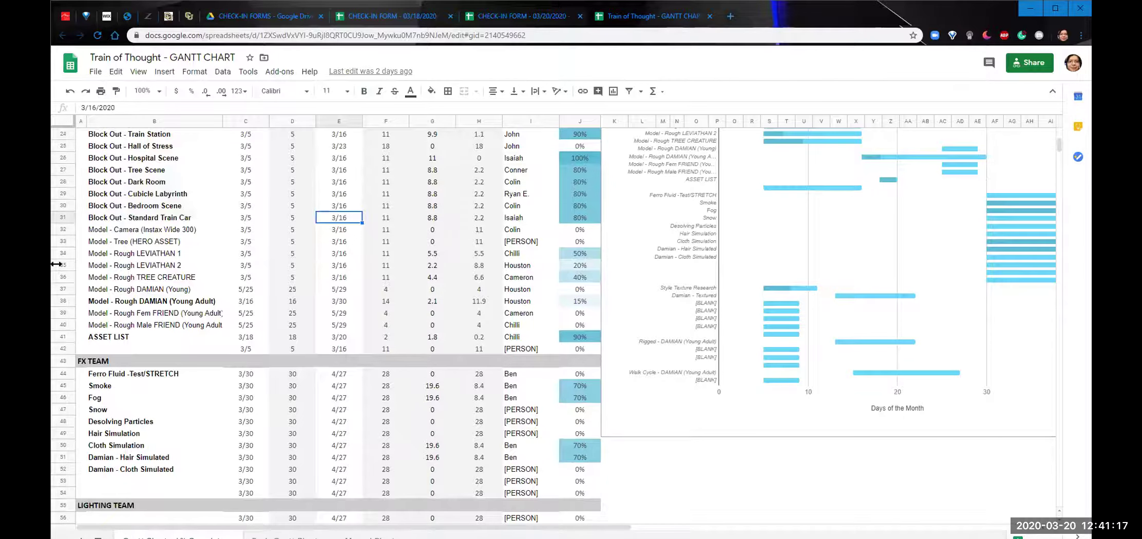
# Examine the Modeling team's Camera and Tree (HERO ASSET) models and the rough LEVIATHAN 1, LEVIATHAN 2 and TREE CREATURE tasks.
pyautogui.moveTo(136, 231); pyautogui.dragTo(127, 292)
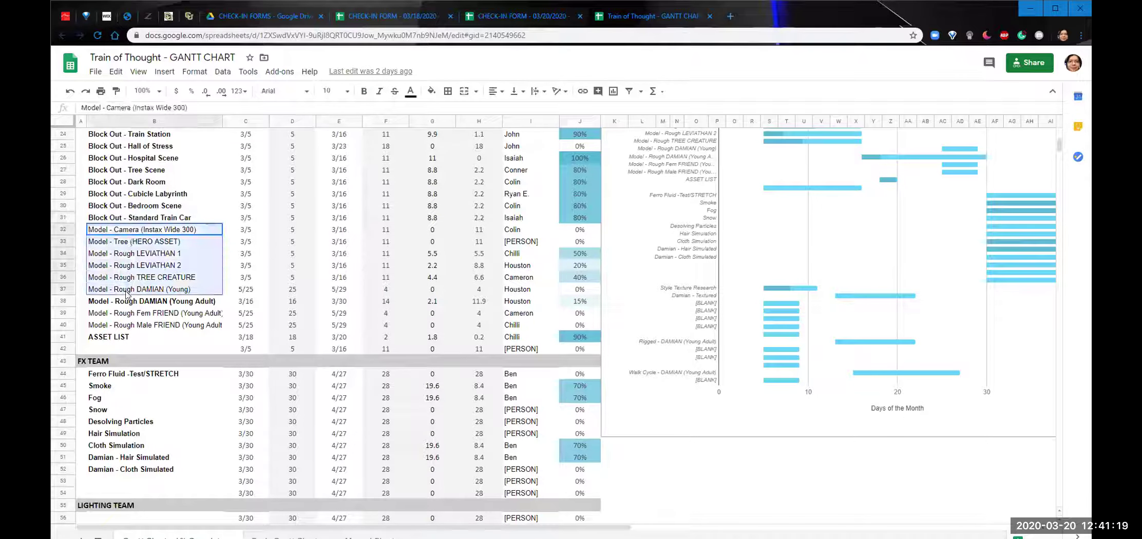
pyautogui.click(339, 230)
pyautogui.click(209, 231)
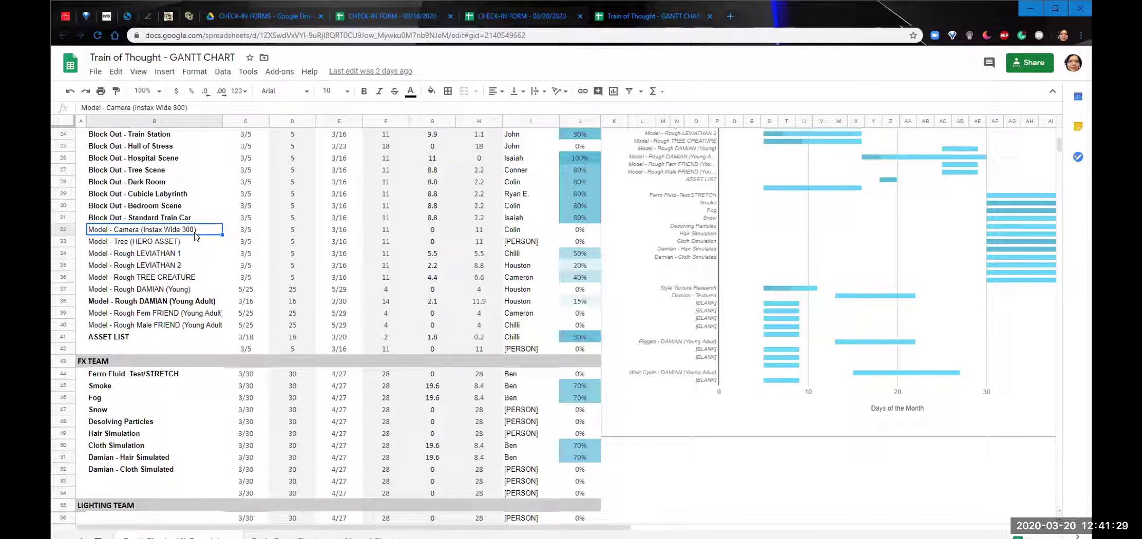
pyautogui.click(147, 243)
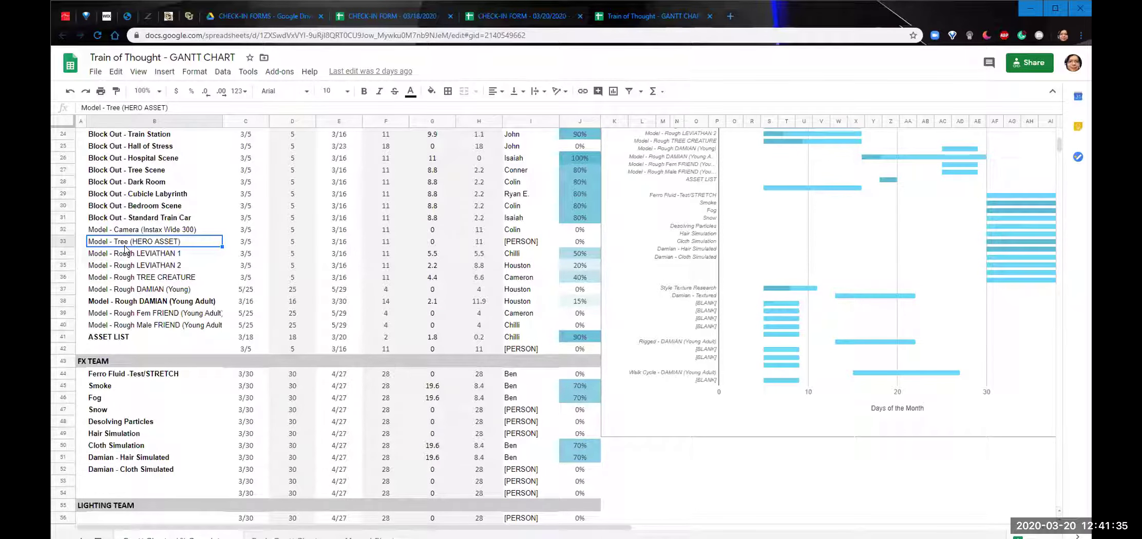
pyautogui.click(156, 256)
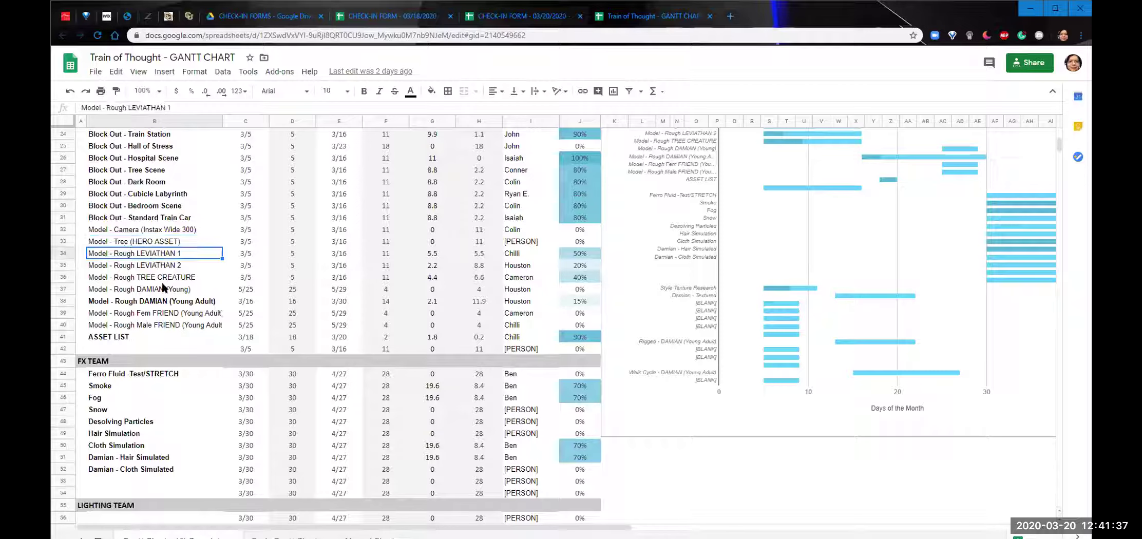
pyautogui.keyDown('shift'); pyautogui.click(162, 279); pyautogui.keyUp('shift')
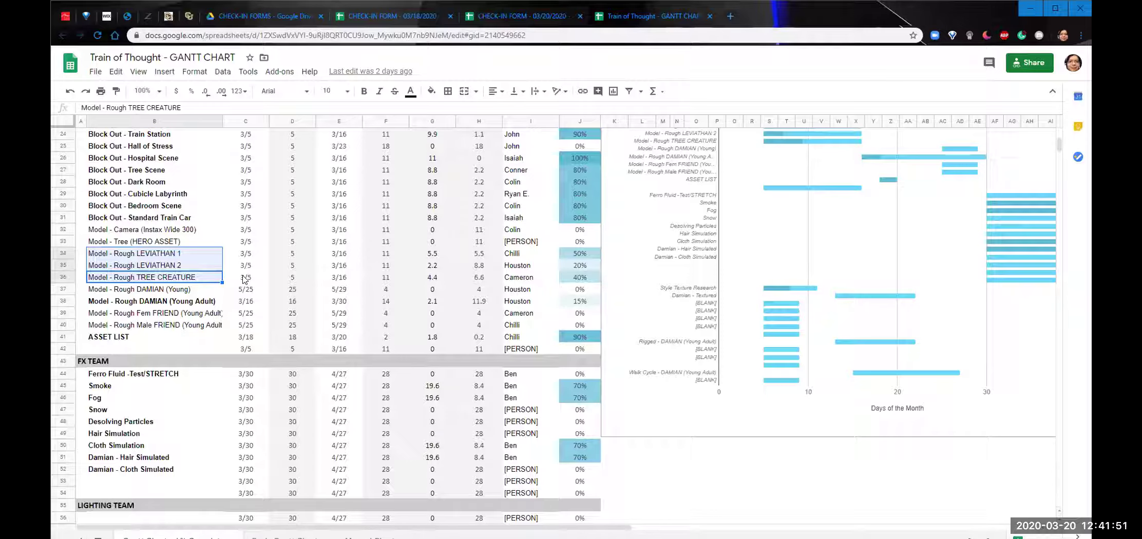
# Examine the rough DAMIAN models, the female and male FRIEND models, and the ASSET LIST task.
pyautogui.click(209, 291)
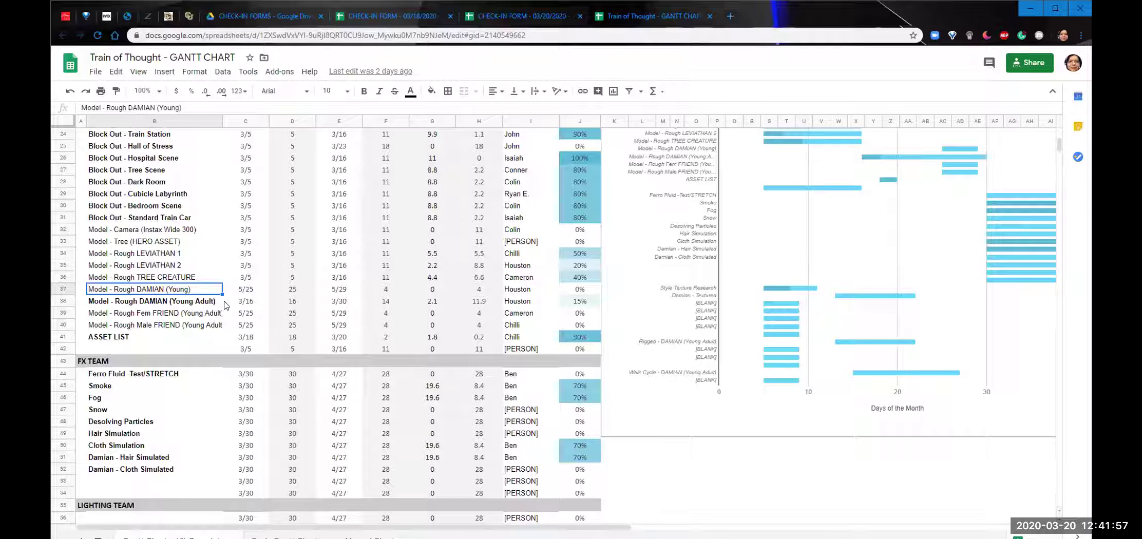
pyautogui.click(163, 302)
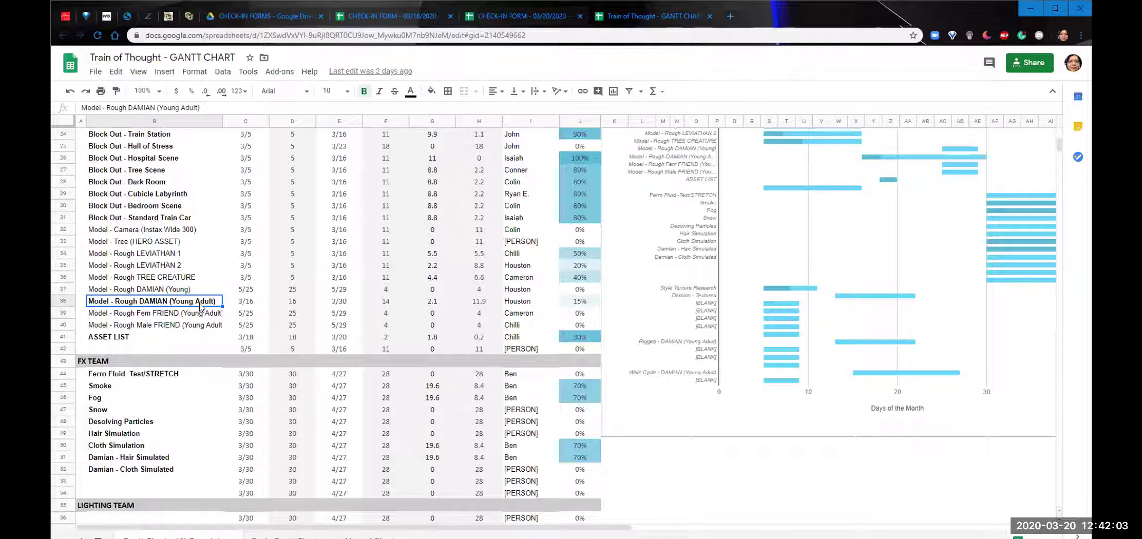
pyautogui.moveTo(195, 314); pyautogui.dragTo(195, 327)
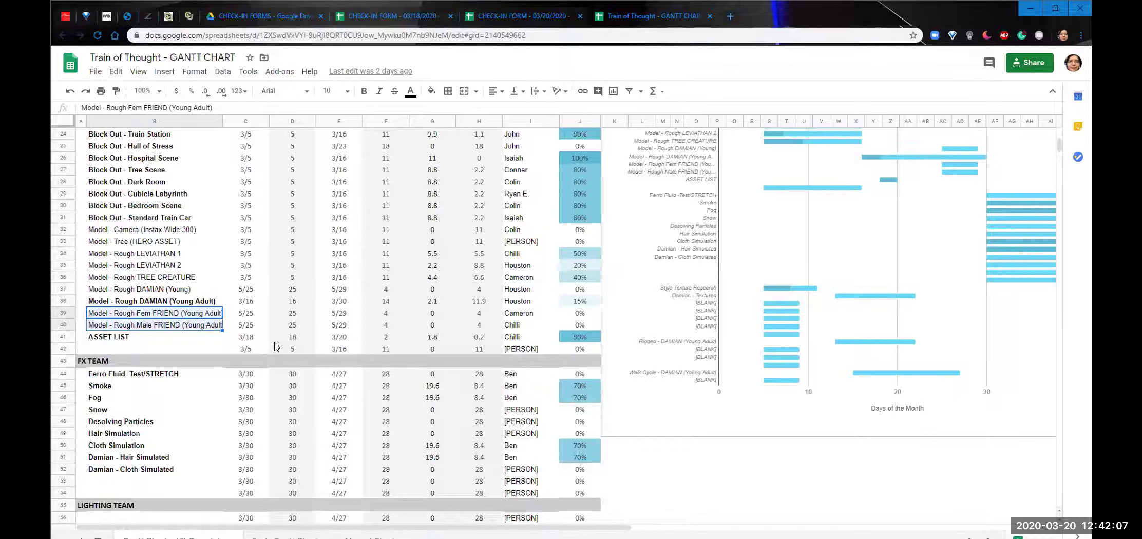
pyautogui.scroll(-1, 274, 345)
pyautogui.click(163, 316)
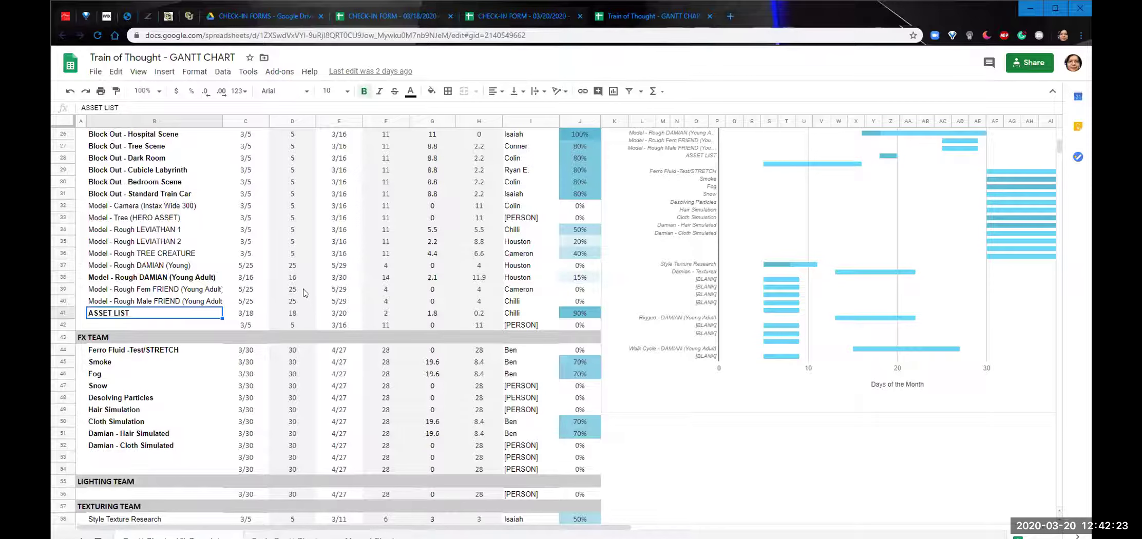
# Look over the FX team's task list, checking the Cloth Simulation and Damian hair assignees and the Hair Simulation start date.
pyautogui.scroll(-5, 303, 293)
pyautogui.moveTo(134, 210); pyautogui.dragTo(234, 307)
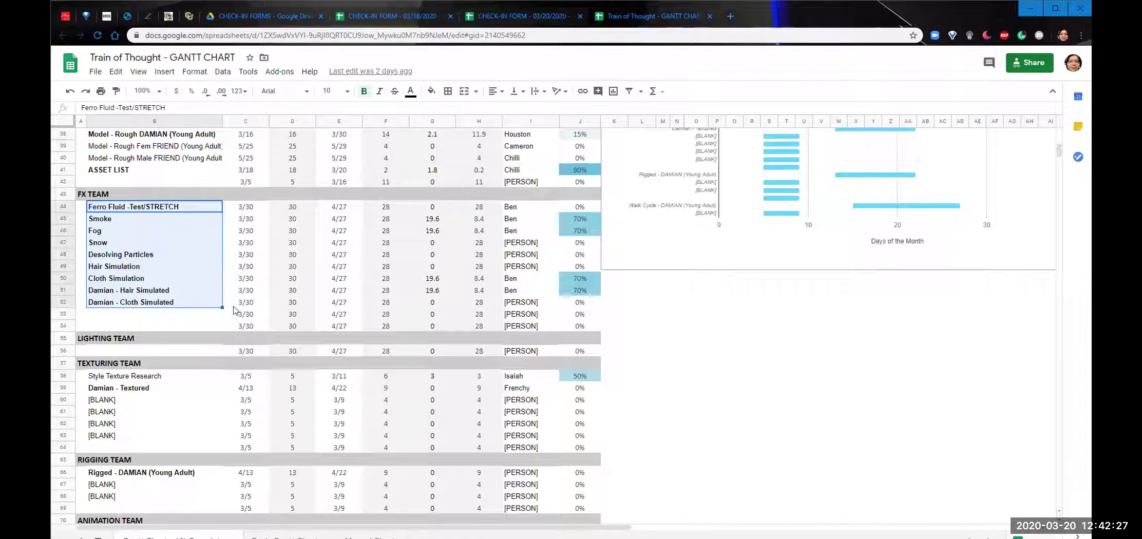
pyautogui.click(303, 280)
pyautogui.click(519, 281)
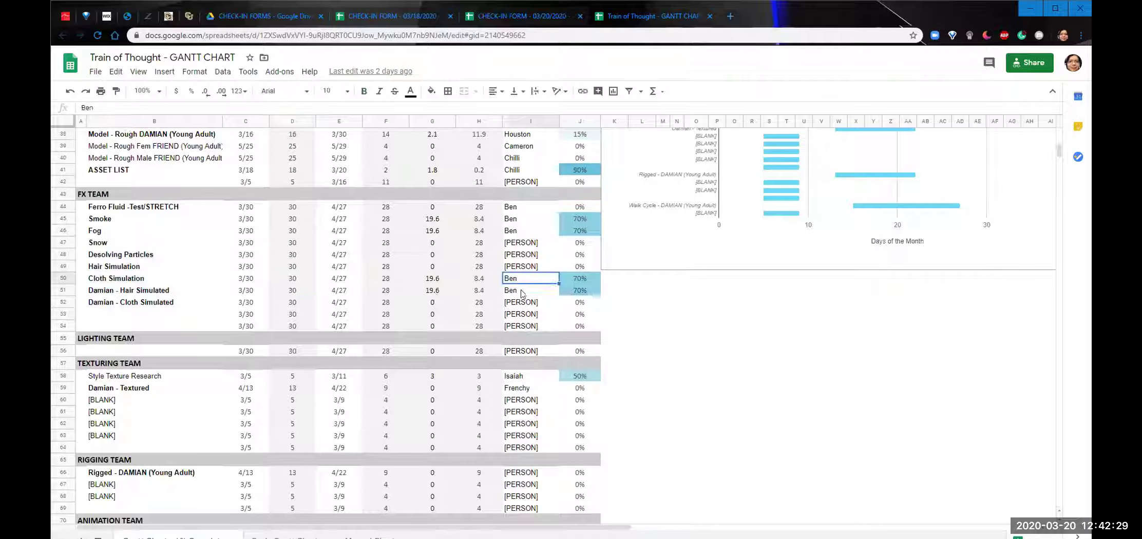
pyautogui.click(522, 292)
pyautogui.click(247, 268)
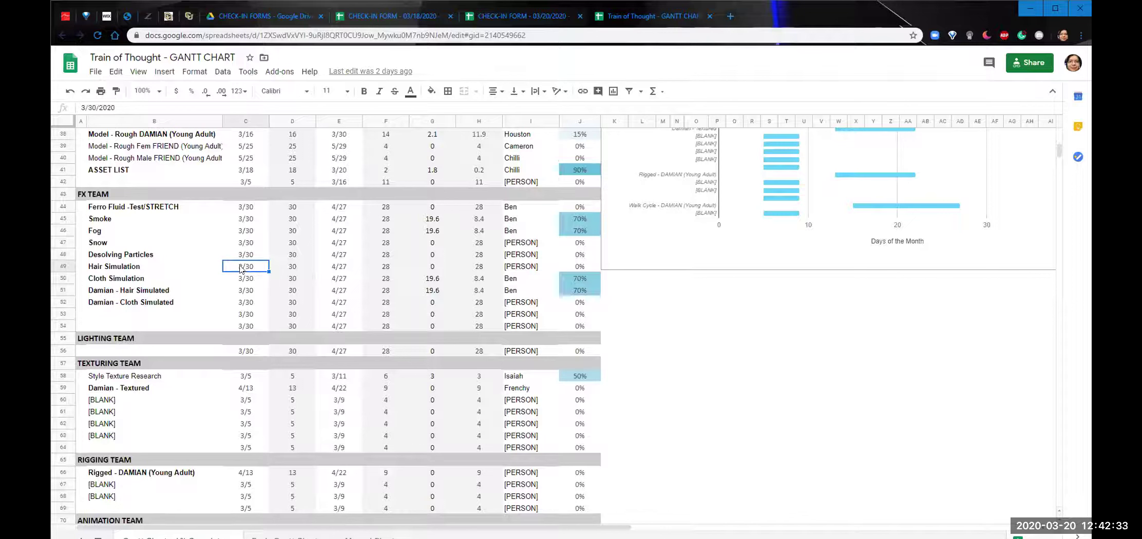
# Examine the FX team's individual tasks, from Ferro Fluid, Smoke, Fog and Snow down to Damian's simulated hair and cloth.
pyautogui.click(173, 208)
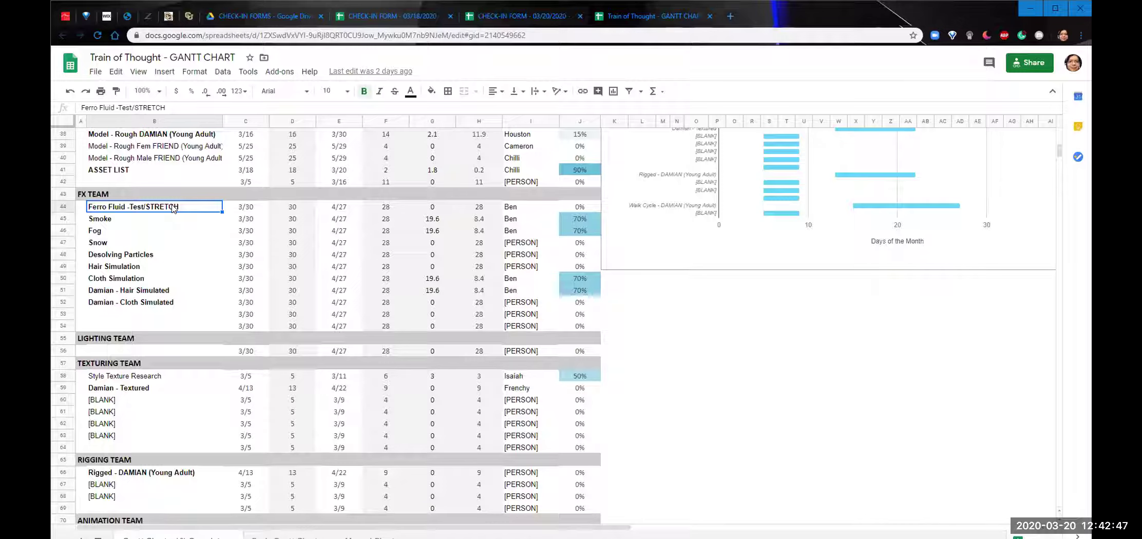
pyautogui.moveTo(161, 215); pyautogui.dragTo(157, 303)
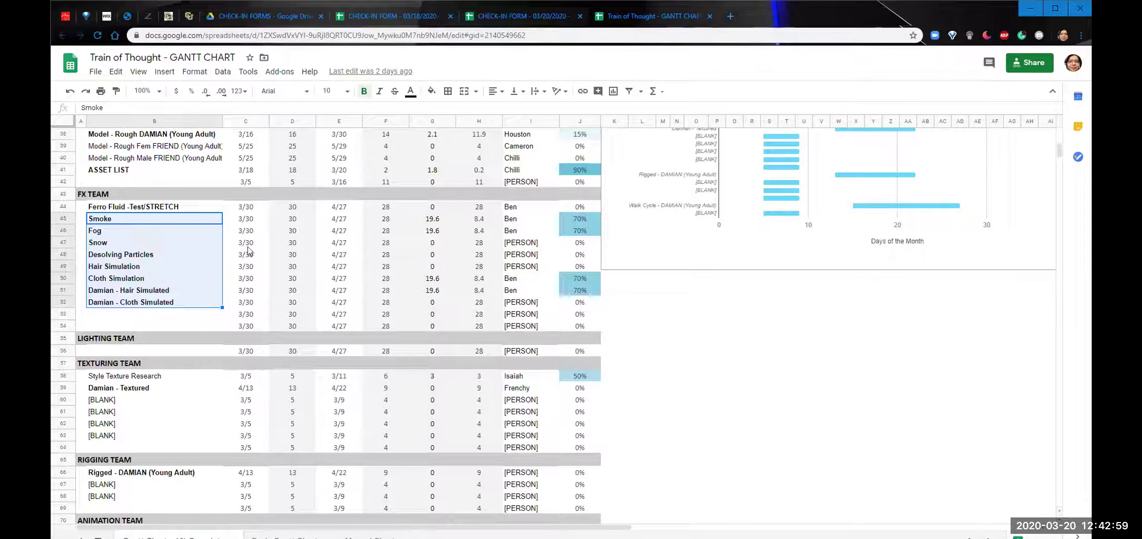
pyautogui.click(245, 243)
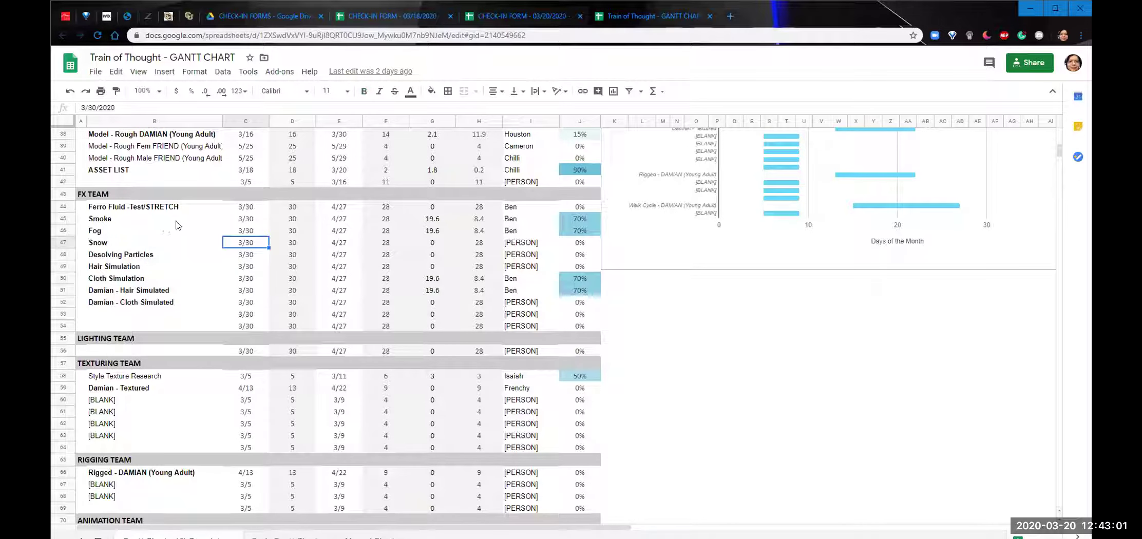
pyautogui.moveTo(178, 219); pyautogui.dragTo(179, 232)
pyautogui.click(180, 248)
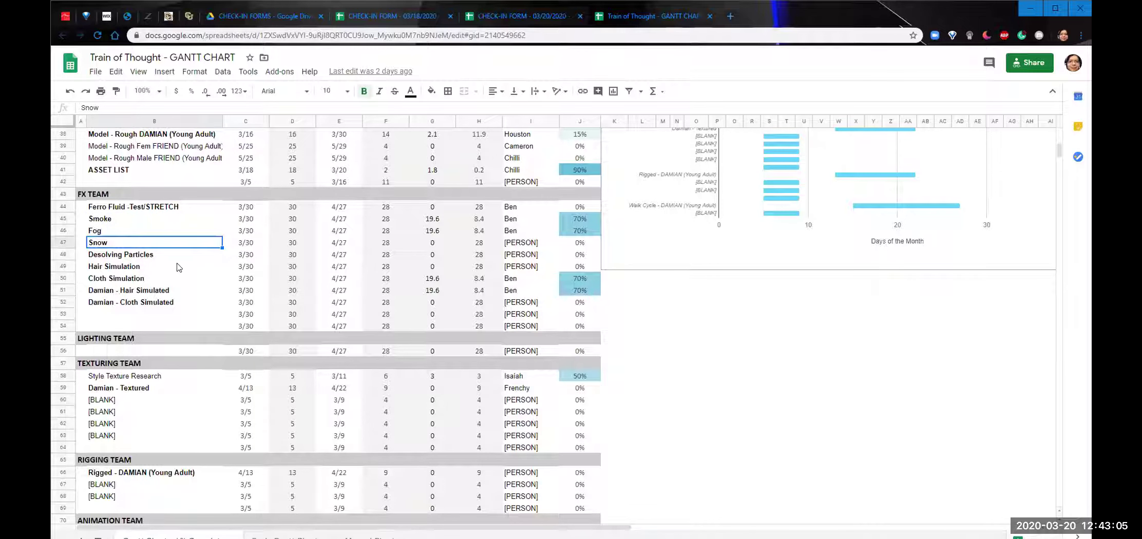
pyautogui.scroll(-1, 178, 267)
pyautogui.moveTo(180, 243); pyautogui.dragTo(185, 269)
pyautogui.click(188, 268)
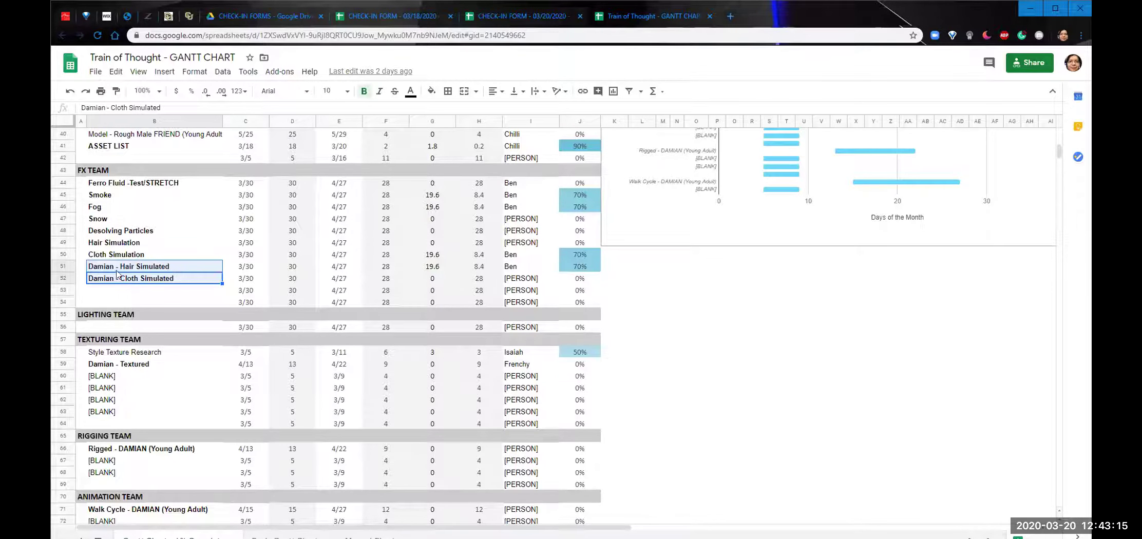
# Examine the Texturing team's Damian - Textured and Style Texture Research tasks, the latter's assignee, and the [BLANK] task rows.
pyautogui.scroll(-2, 247, 289)
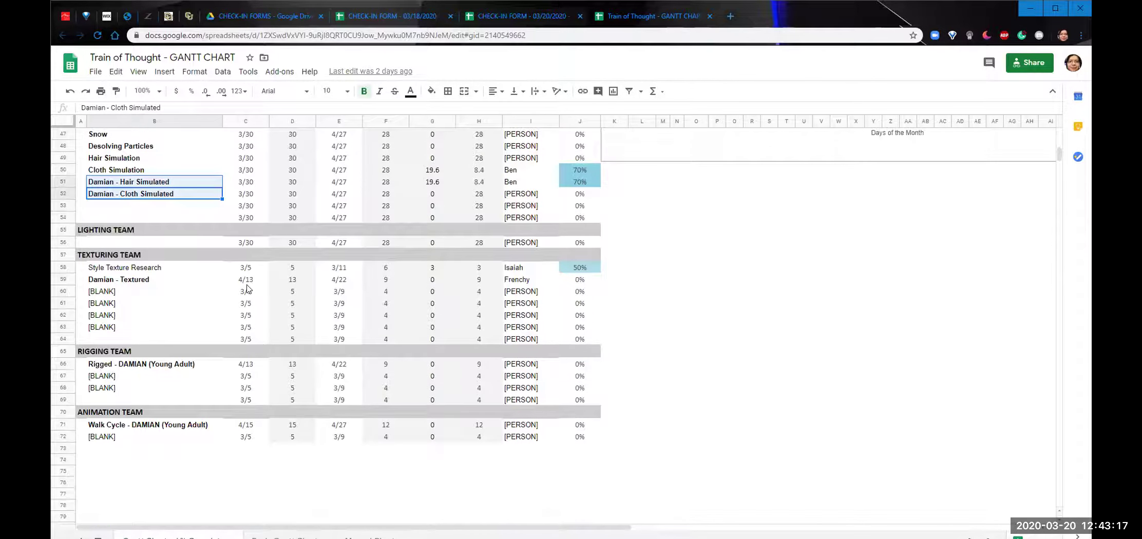
pyautogui.click(146, 280)
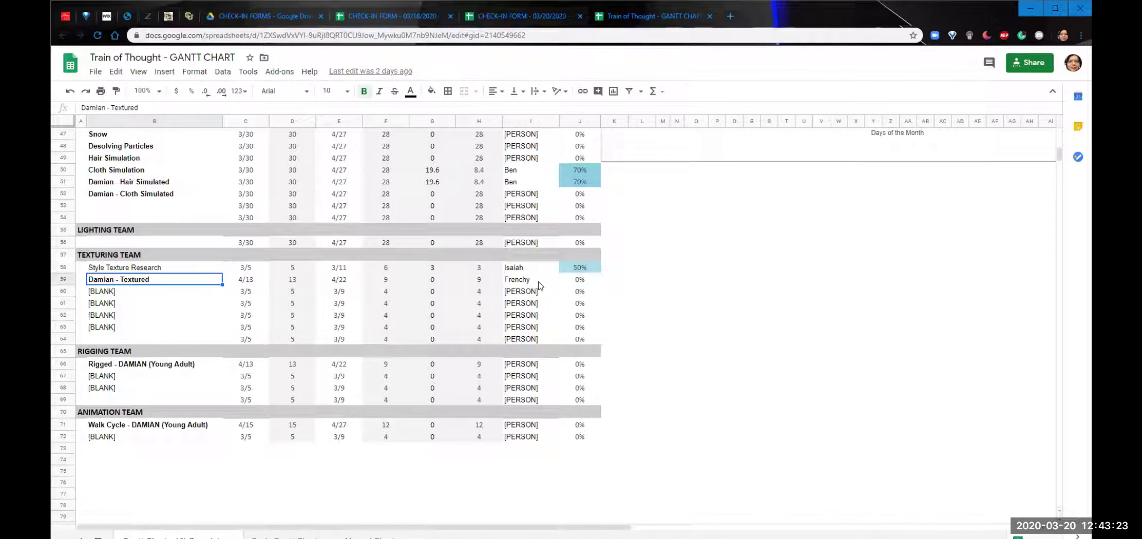
pyautogui.click(152, 269)
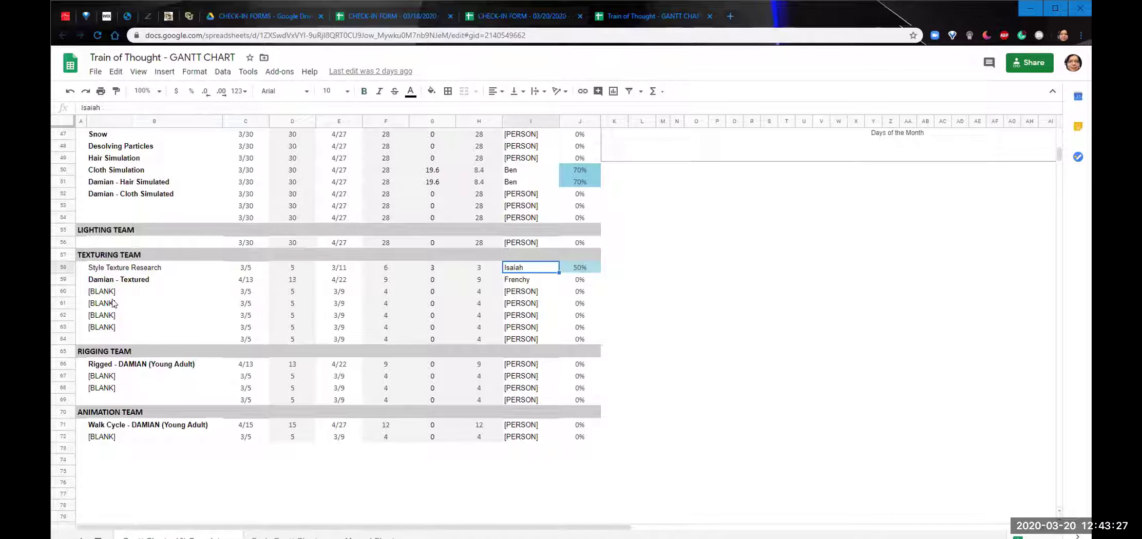
pyautogui.moveTo(120, 293); pyautogui.dragTo(137, 328)
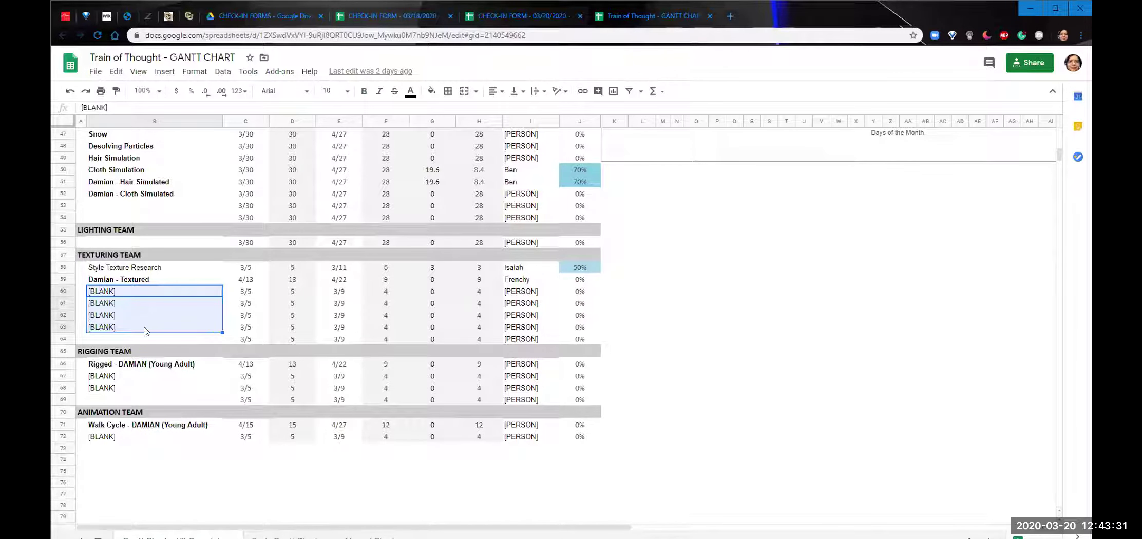
pyautogui.scroll(-1, 150, 324)
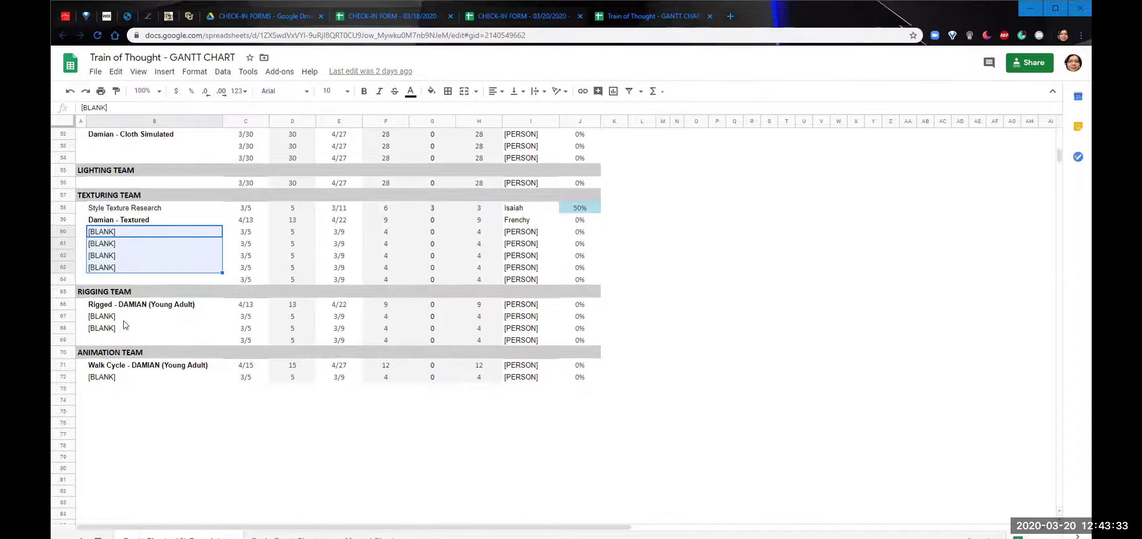
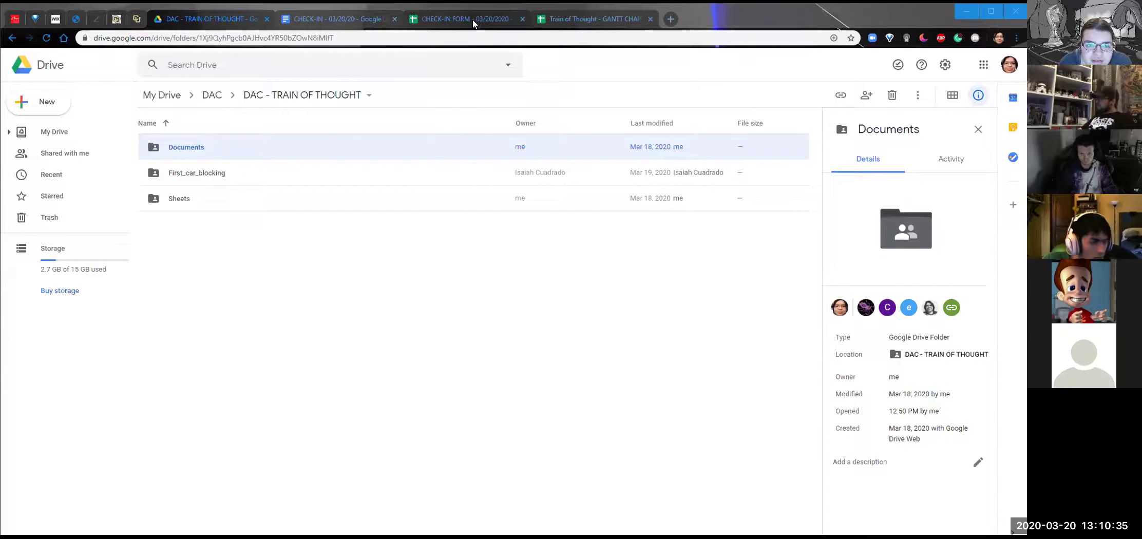
# In the 03/20/2020 check-in form, enter 100%/20% as the progress for the conductor handling check-ins, storyboards, Gantt chart and dailies.
pyautogui.click(676, 219)
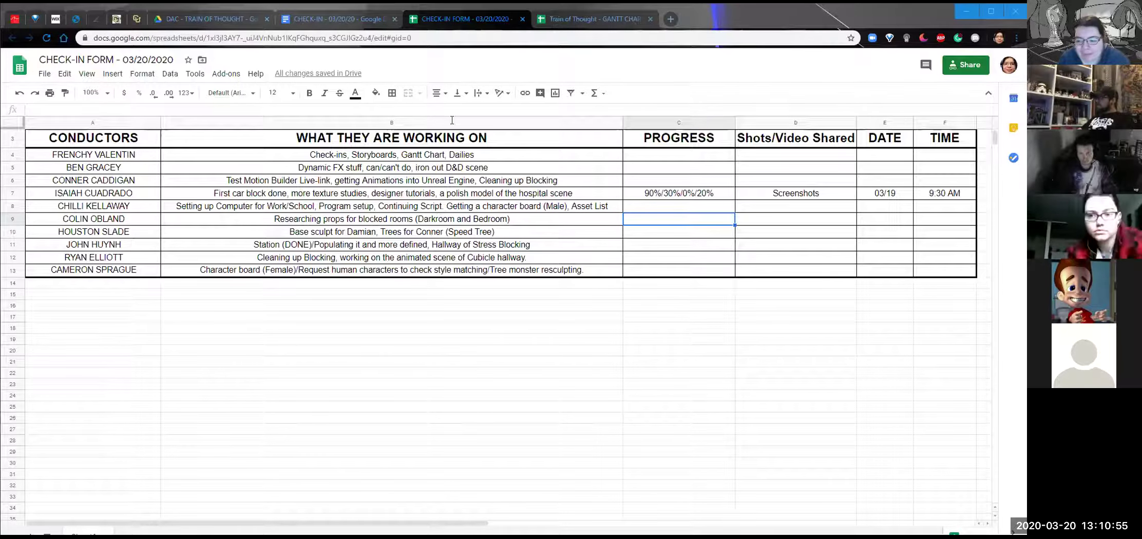
pyautogui.scroll(-2, 578, 225)
pyautogui.scroll(1, 580, 220)
pyautogui.scroll(2, 579, 219)
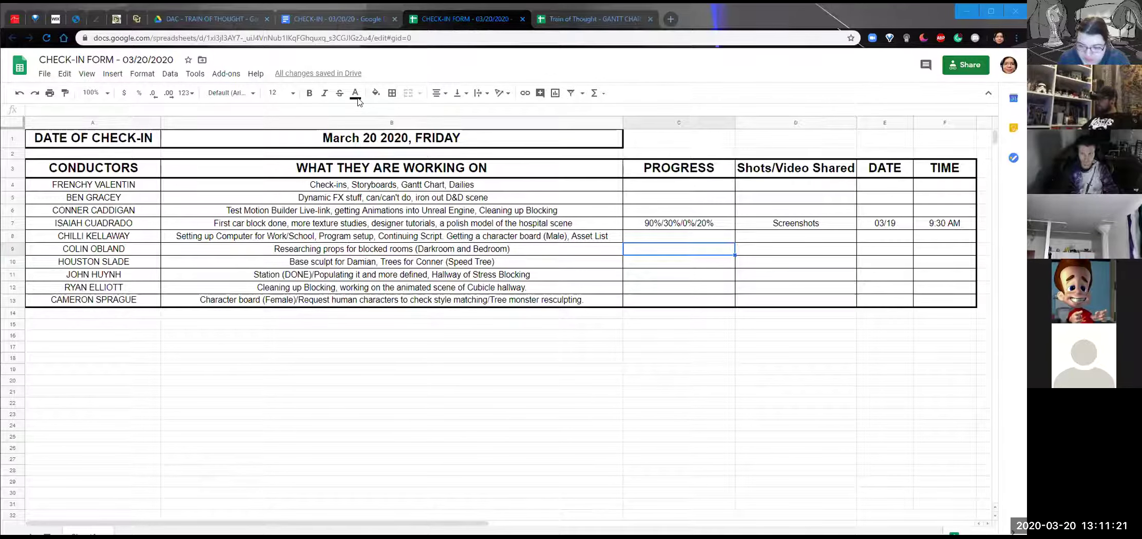
pyautogui.click(702, 189)
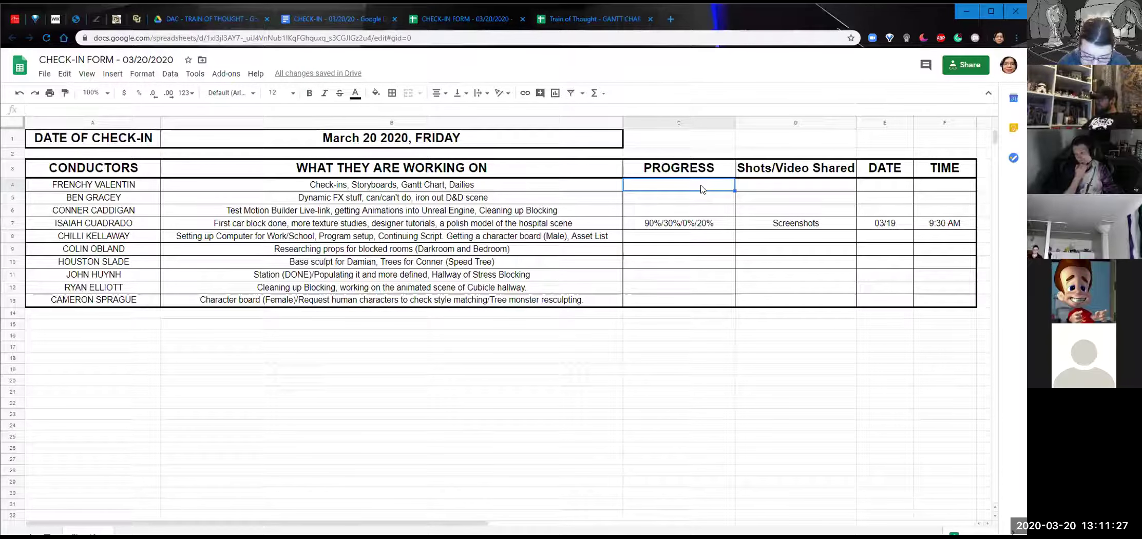
pyautogui.write('100%')
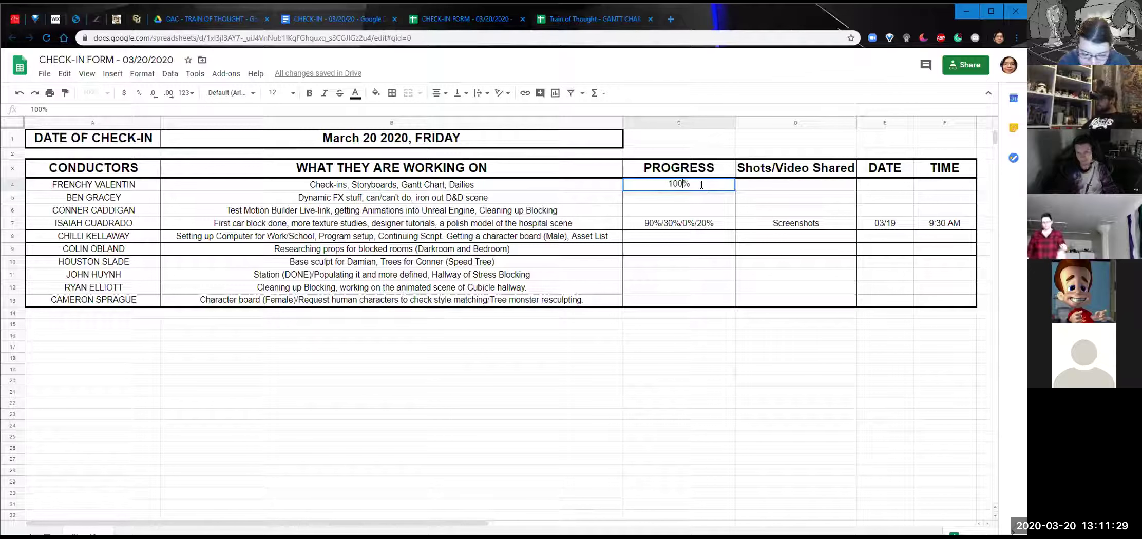
pyautogui.write('/%')
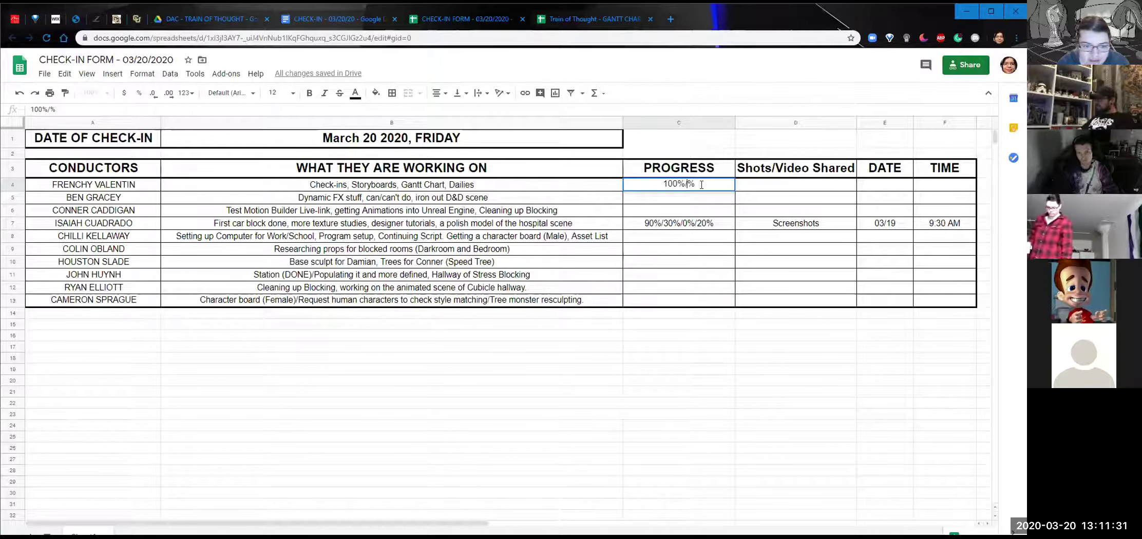
pyautogui.write('20')
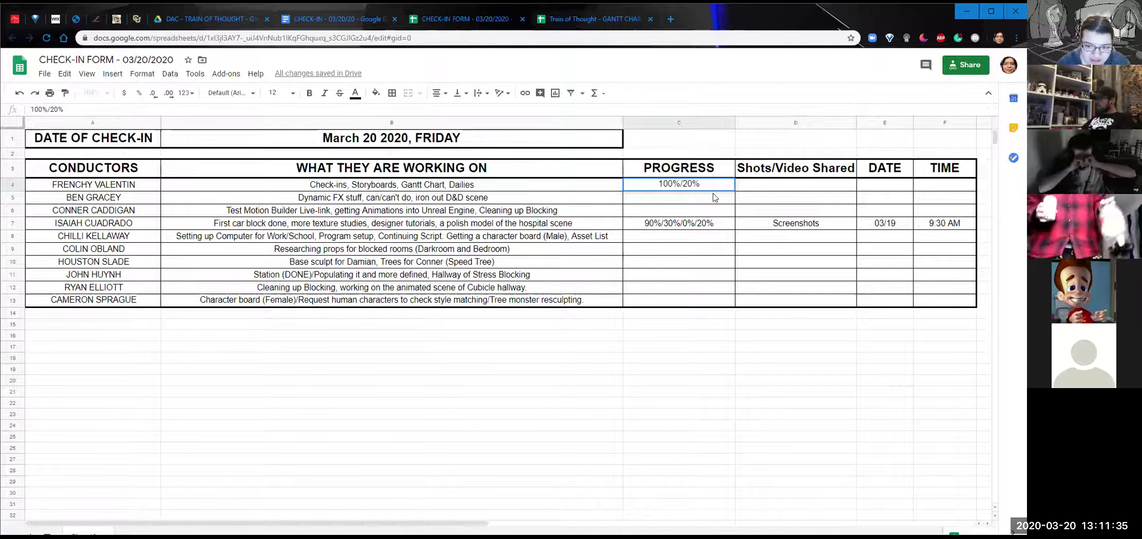
pyautogui.press('Tab')
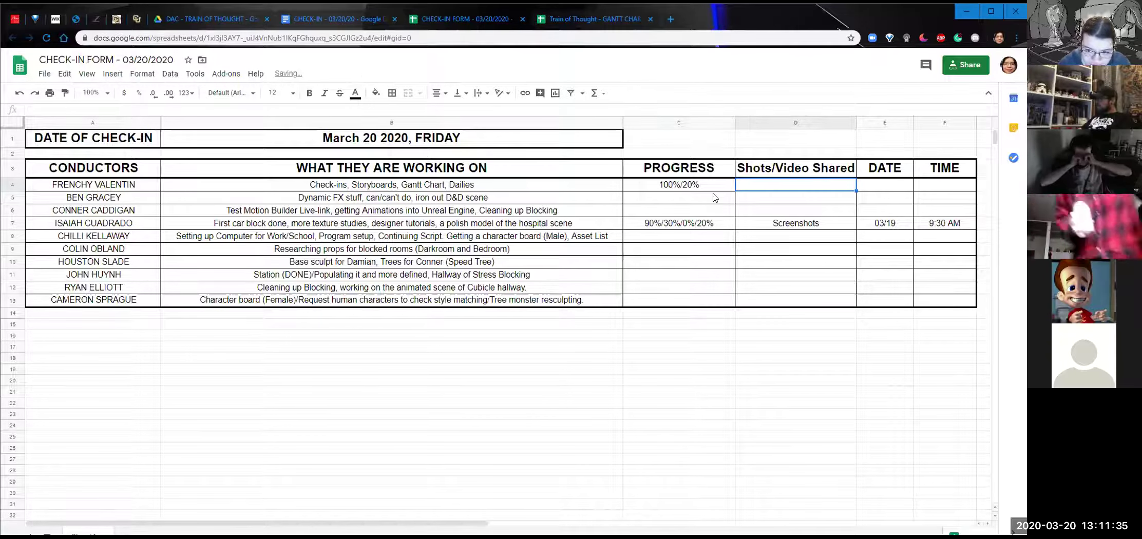
# Extend the row 4 conductor's progress to 100%/20%/60%/100% and enter Screenshots as the shots/video shared.
pyautogui.doubleClick(703, 184)
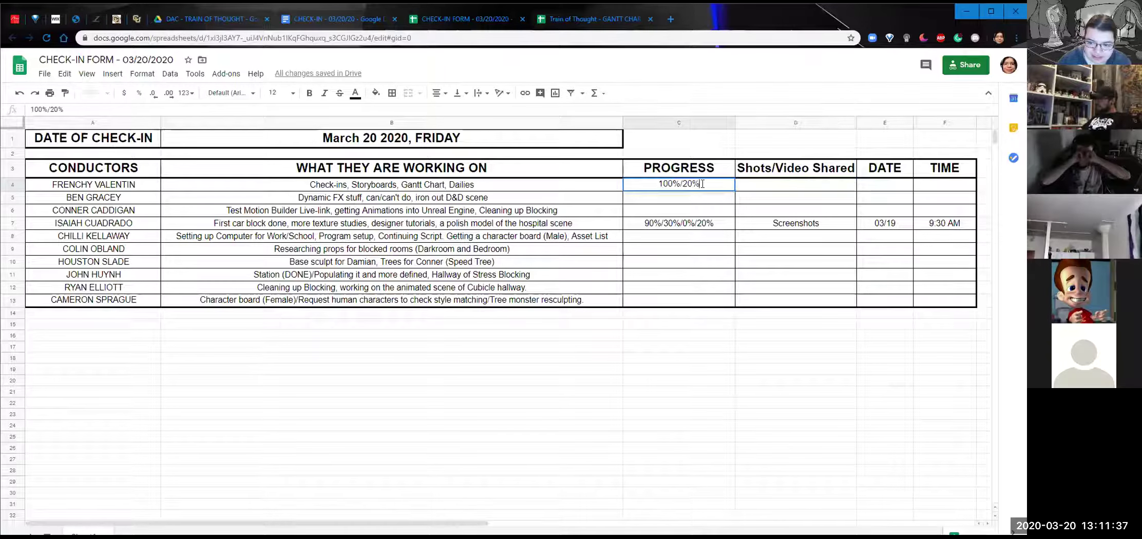
pyautogui.write('/')
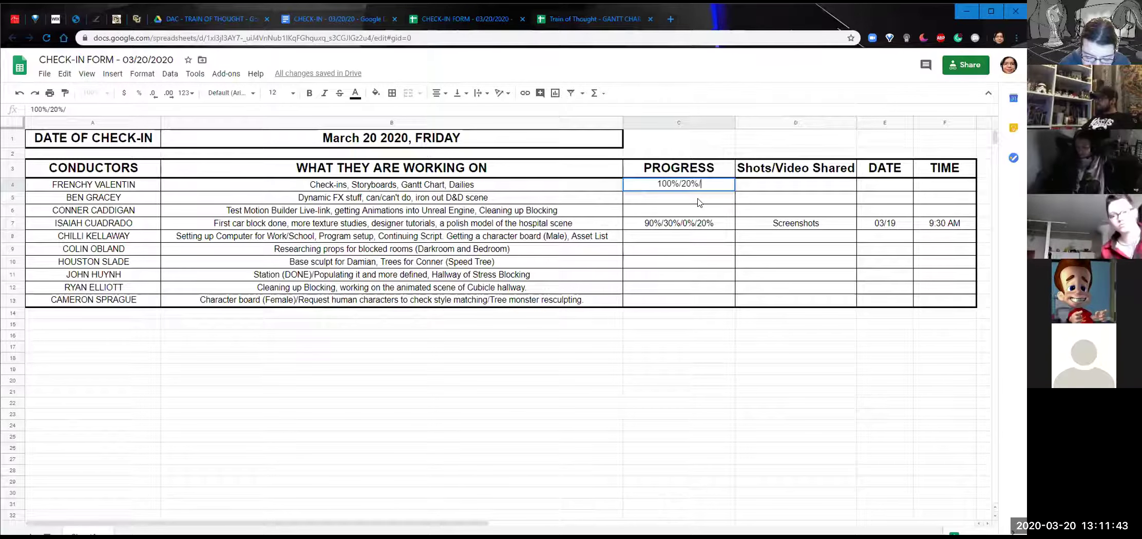
pyautogui.write('60%')
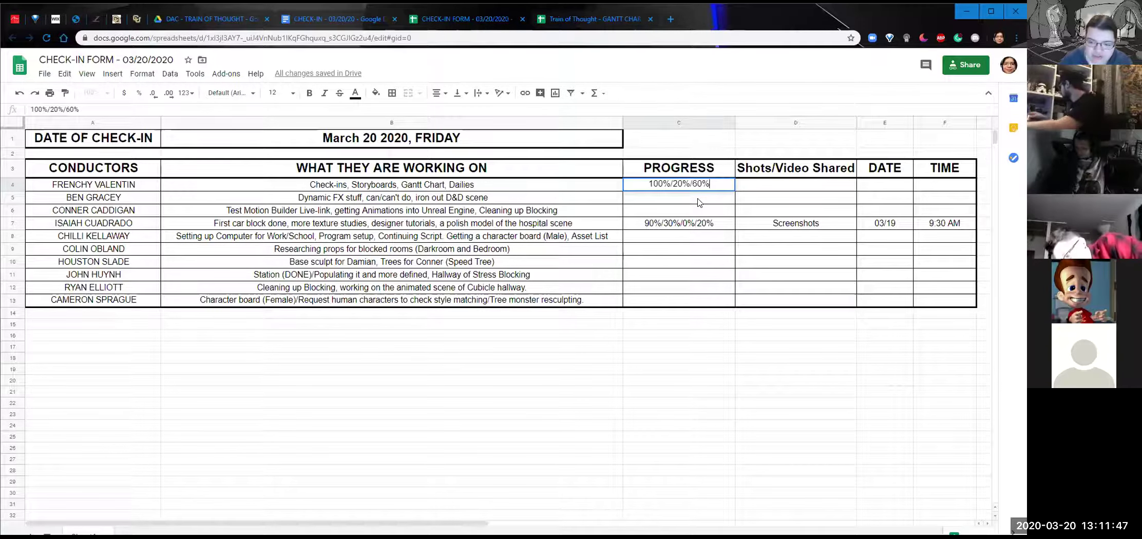
pyautogui.write('/')
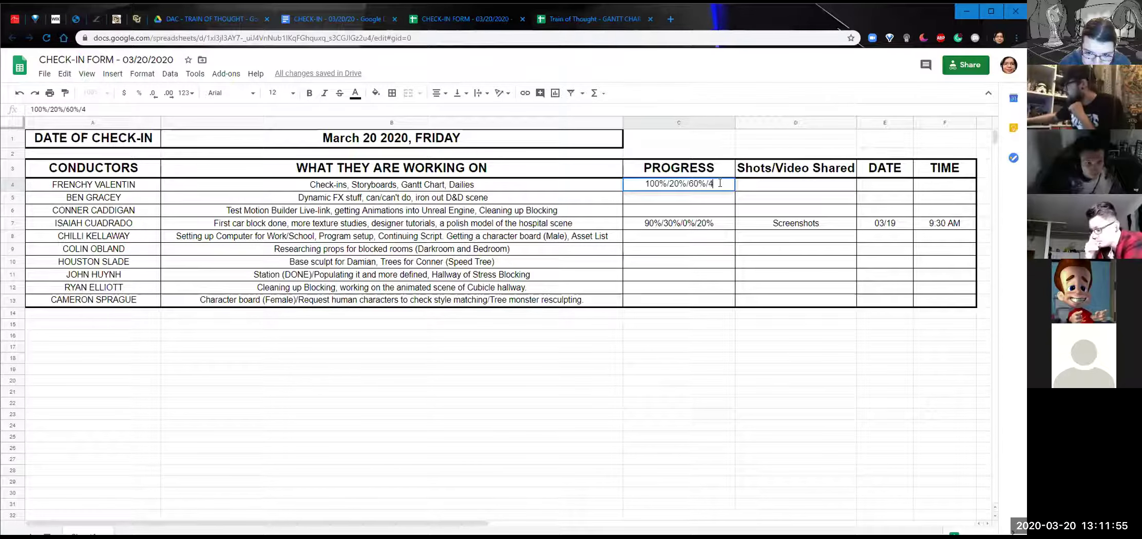
pyautogui.write('100%')
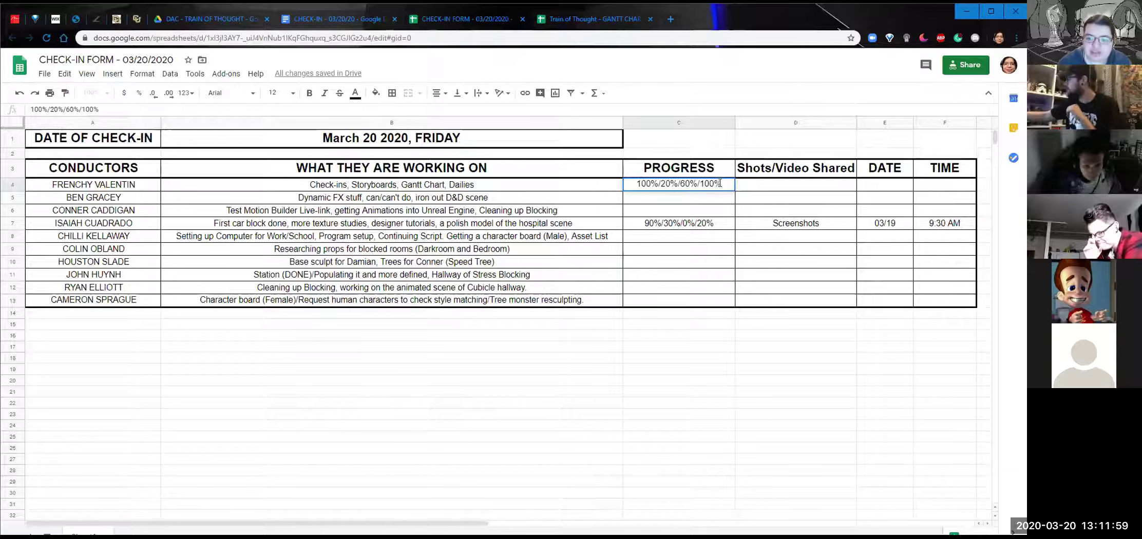
pyautogui.click(780, 183)
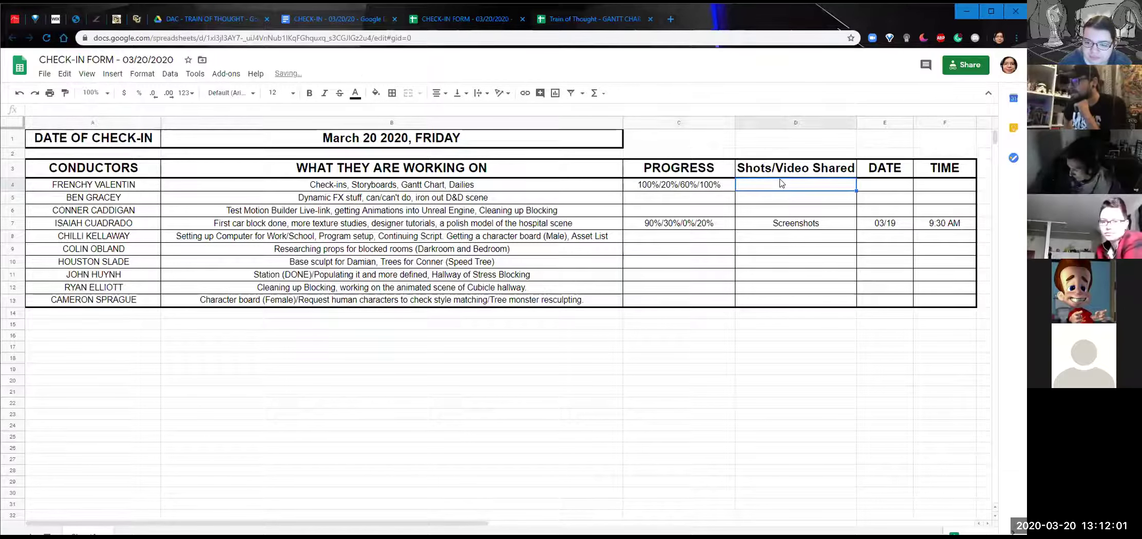
pyautogui.write('Screenshots')
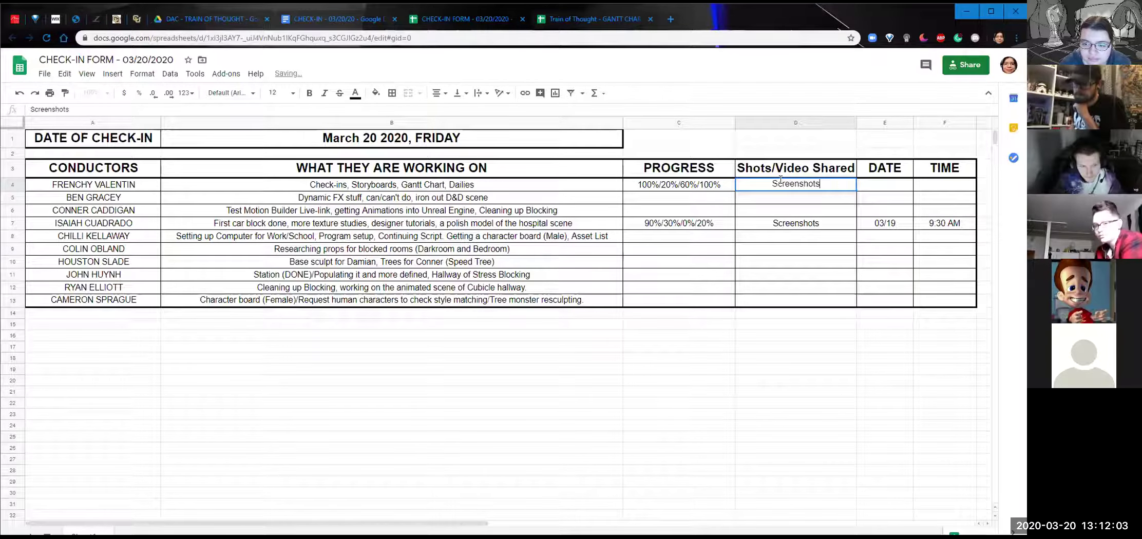
pyautogui.click(782, 200)
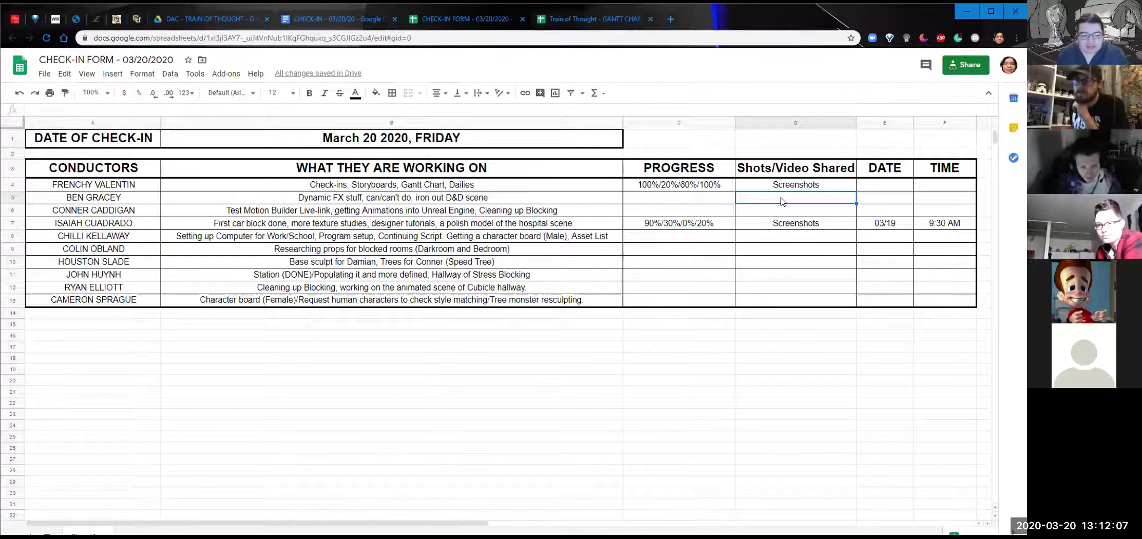
pyautogui.click(702, 202)
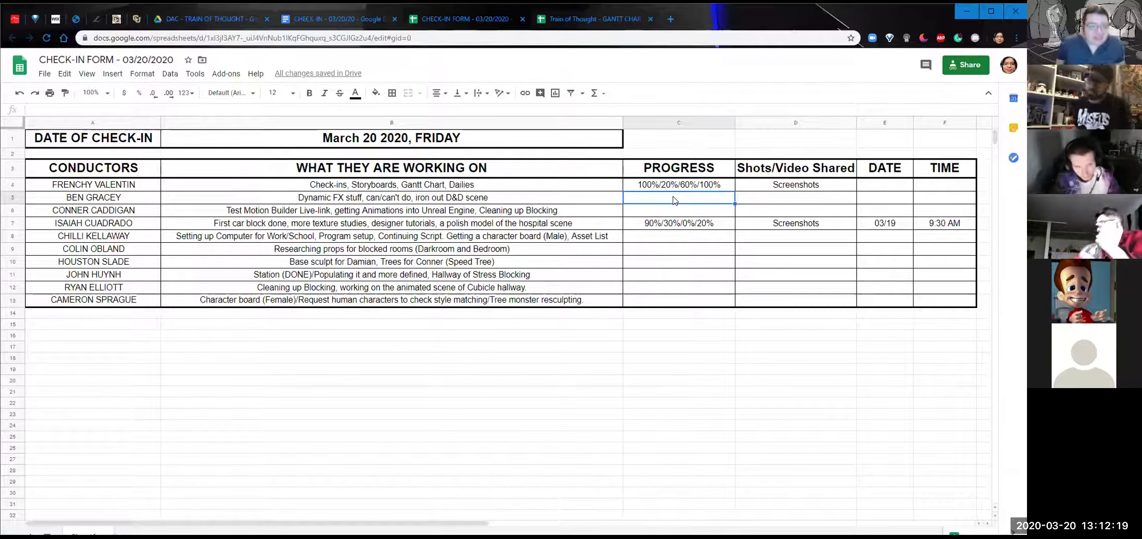
pyautogui.moveTo(56, 186); pyautogui.dragTo(151, 302)
pyautogui.click(616, 262)
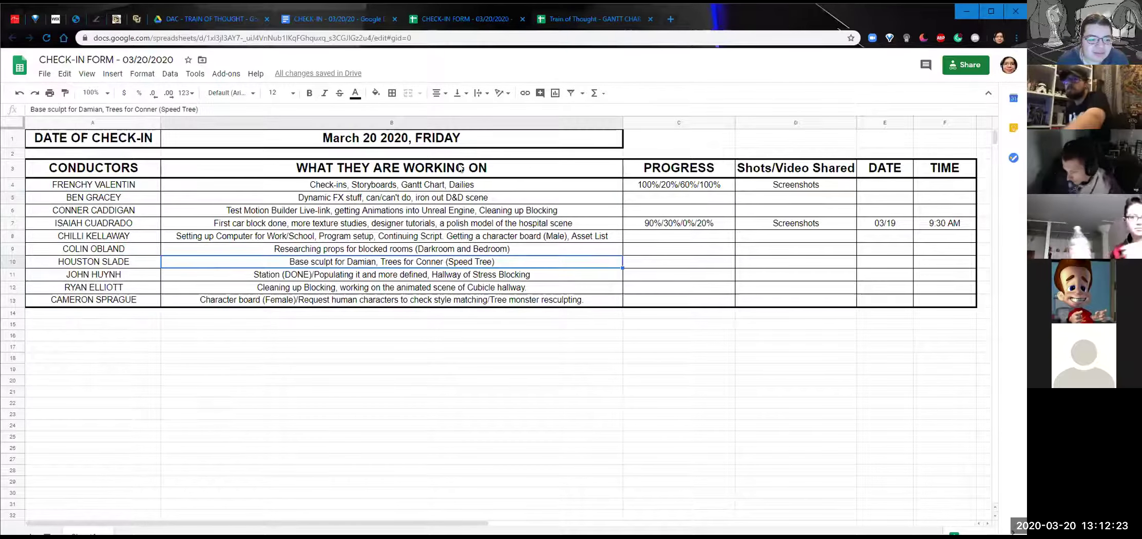
pyautogui.click(679, 259)
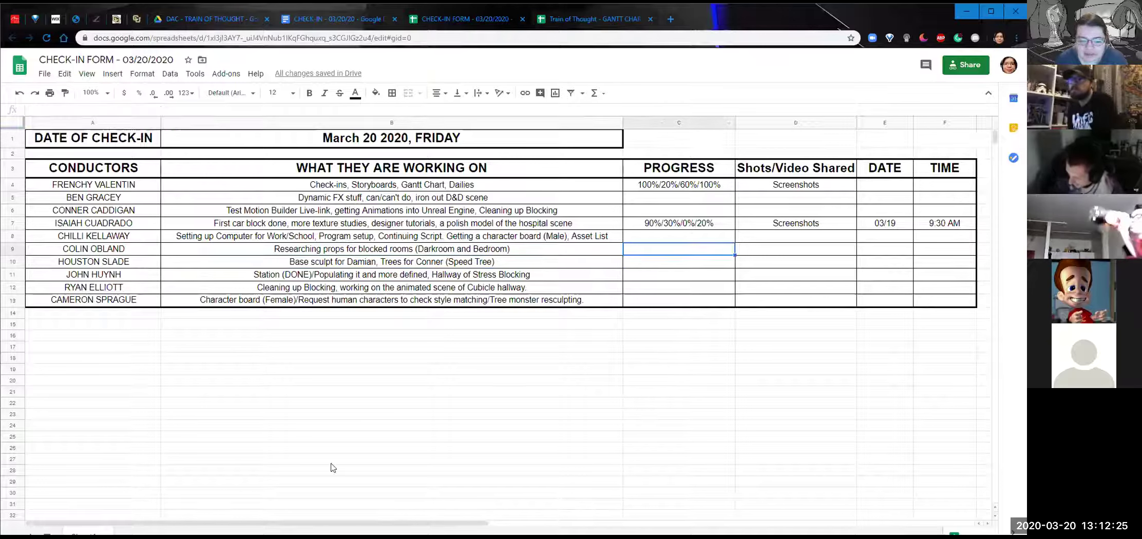
pyautogui.click(86, 200)
pyautogui.click(99, 249)
pyautogui.press('Down')
pyautogui.press('Down')
pyautogui.press('Down')
pyautogui.press('Down')
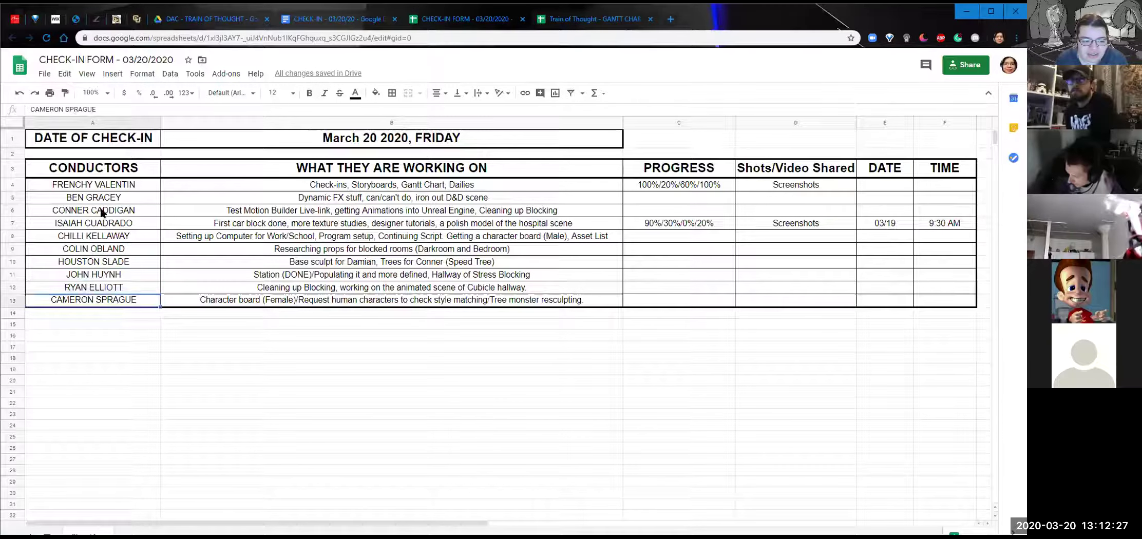
pyautogui.click(685, 251)
pyautogui.click(696, 199)
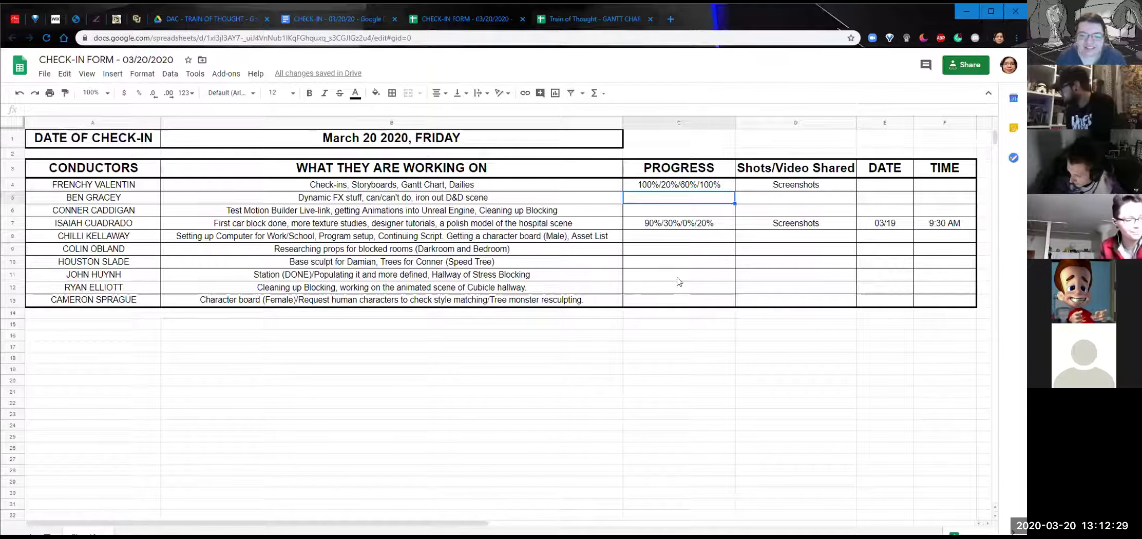
pyautogui.click(677, 250)
pyautogui.click(464, 198)
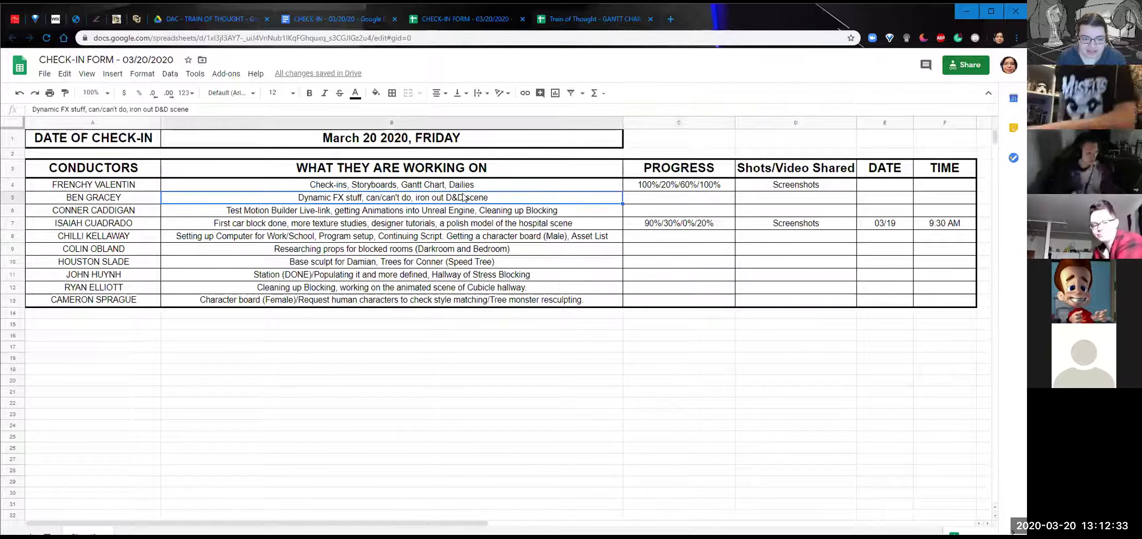
# Enter 20%/0%/20% as the progress for the conductor working on Dynamic FX and the D&D scene.
pyautogui.click(667, 203)
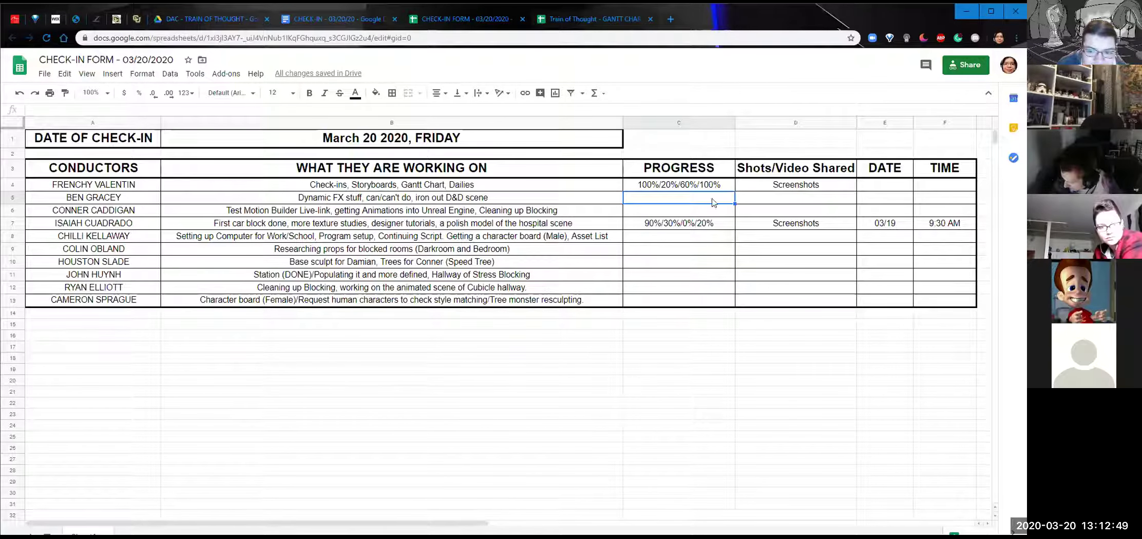
pyautogui.doubleClick(677, 199)
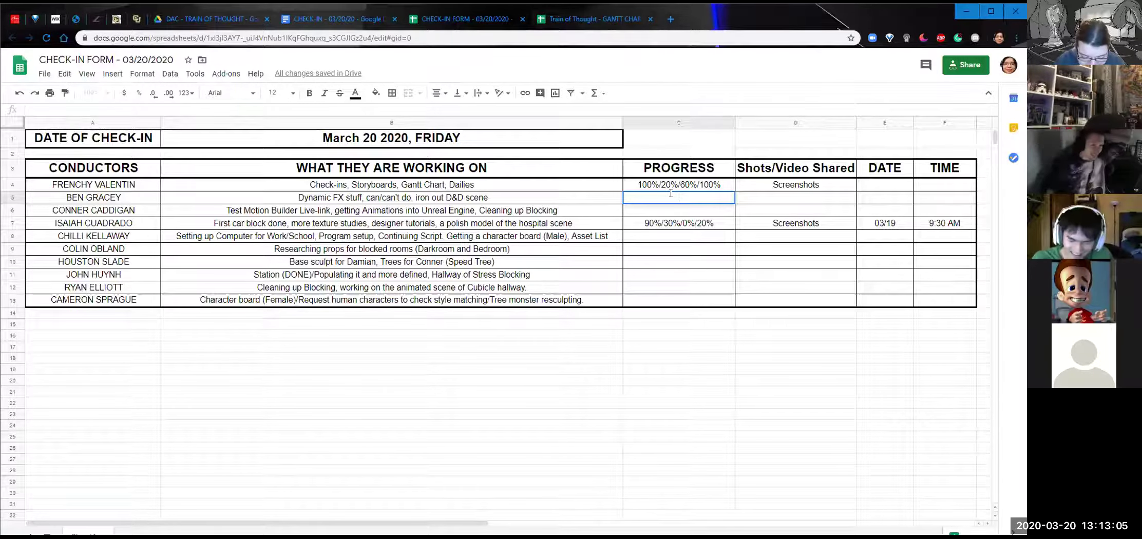
pyautogui.write('20%/')
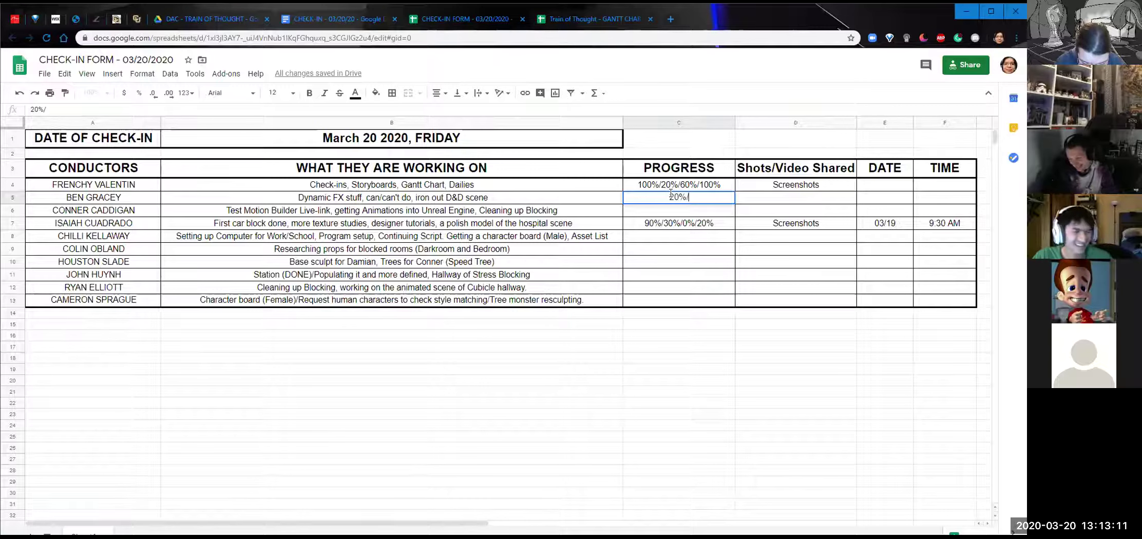
pyautogui.write('0%/')
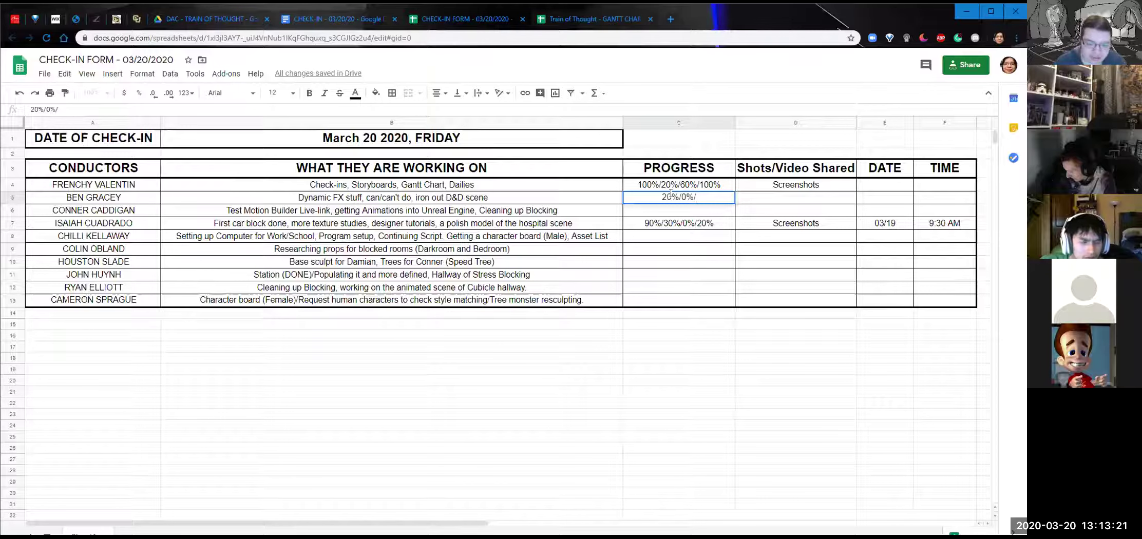
pyautogui.write('20%')
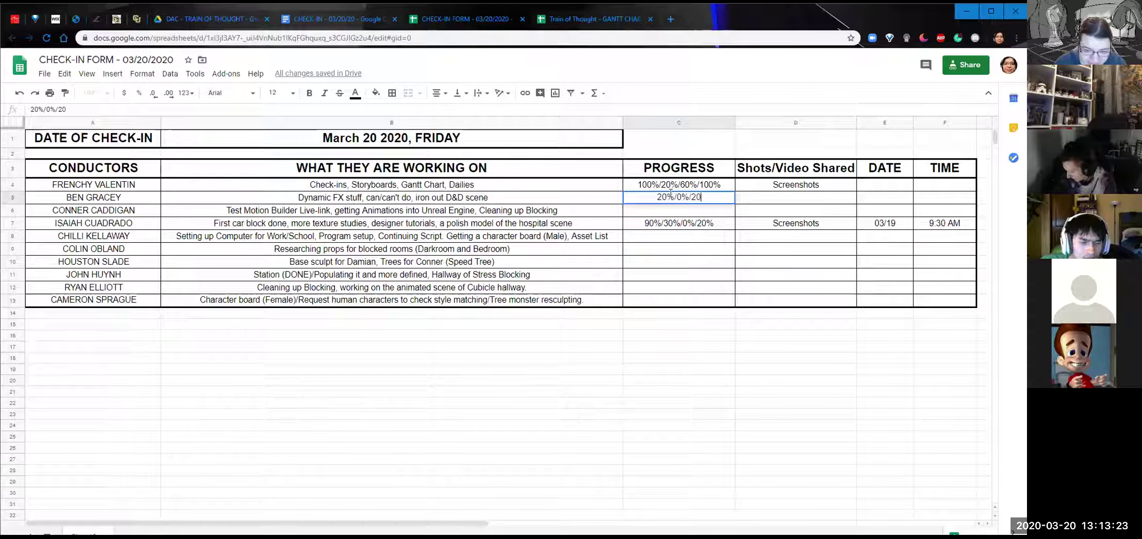
pyautogui.press('Return')
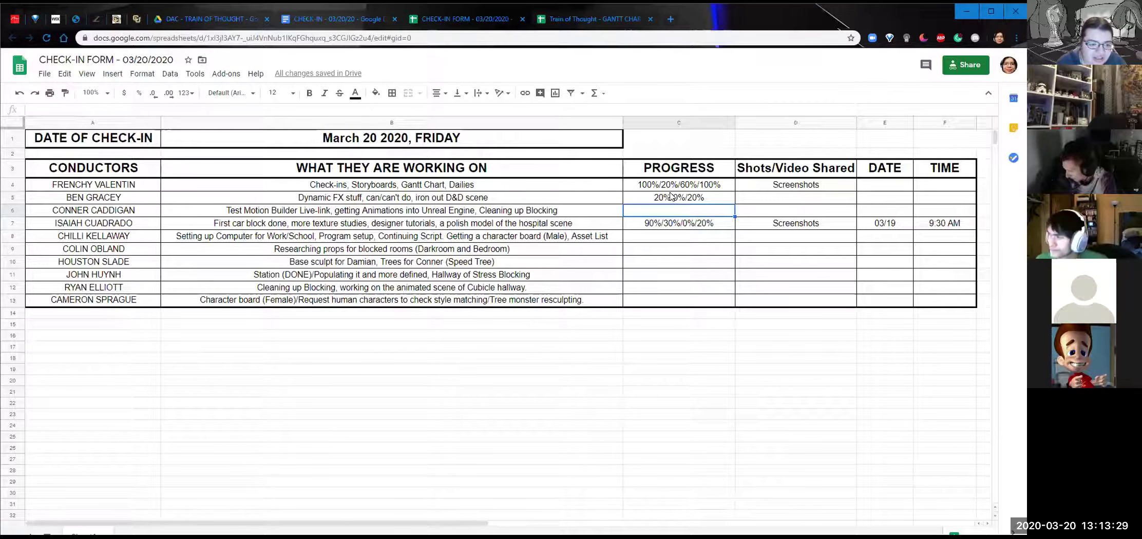
# Enter 100%/ as the progress for the Motion Builder Live-link conductor and append ", Rigging Test" to that row's tasks.
pyautogui.write('100%/')
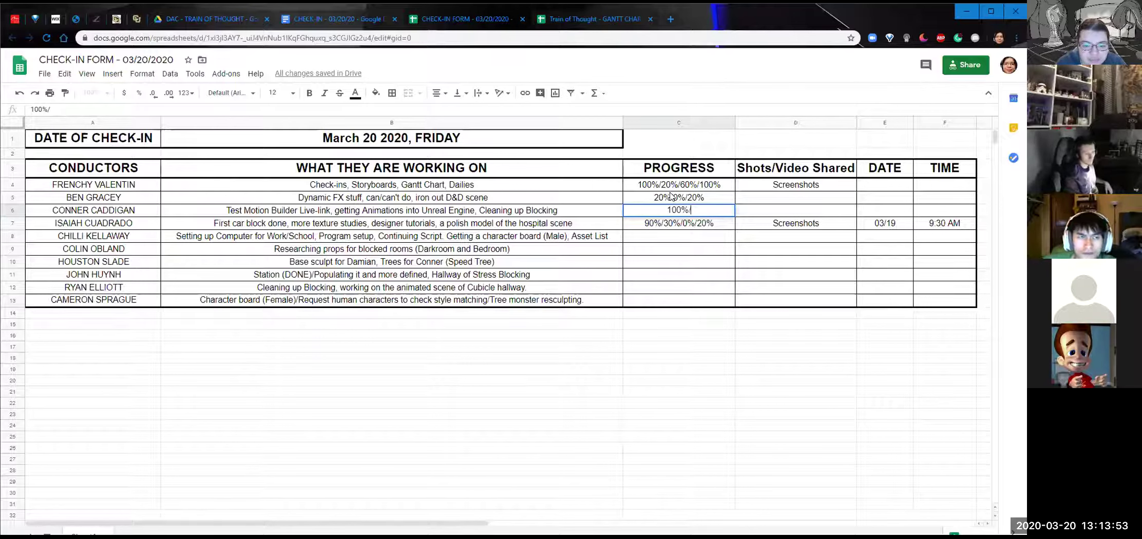
pyautogui.click(555, 214)
pyautogui.doubleClick(561, 211)
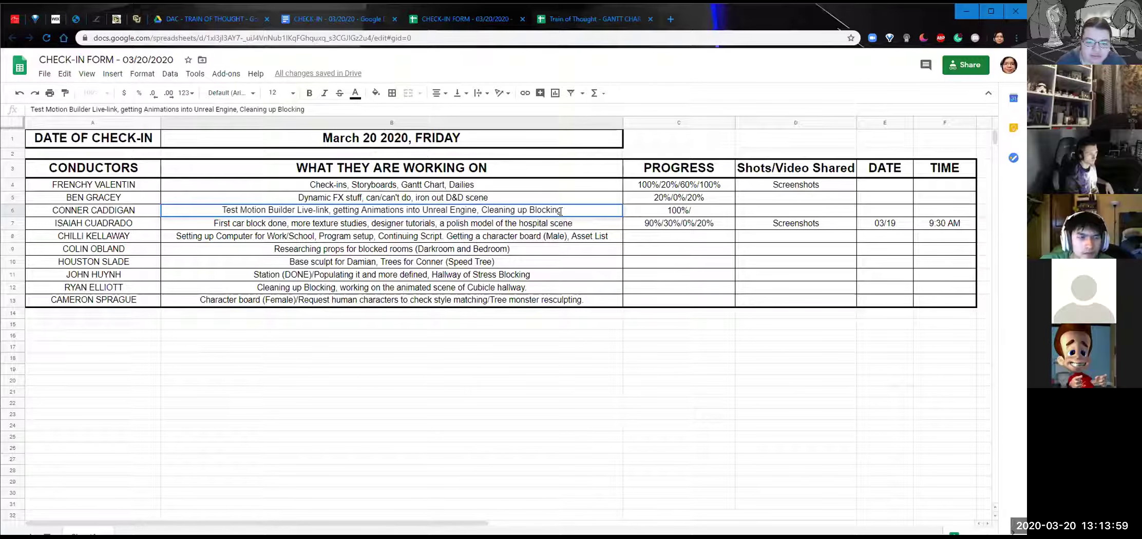
pyautogui.write(', Rigging Test')
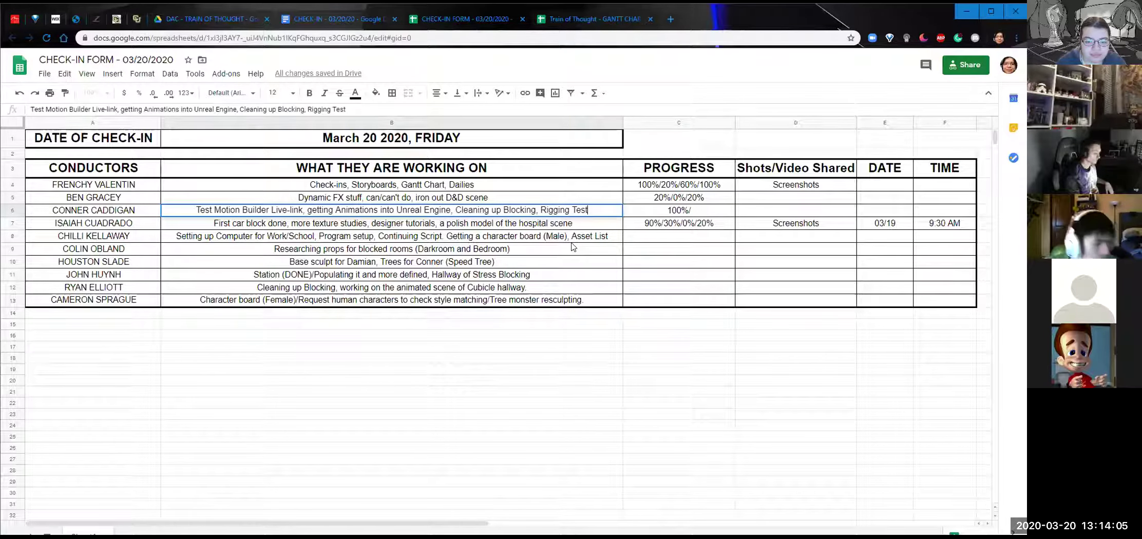
# Enter Screenshots as the shots/video shared for the conductor testing the Motion Builder Live-link.
pyautogui.click(693, 213)
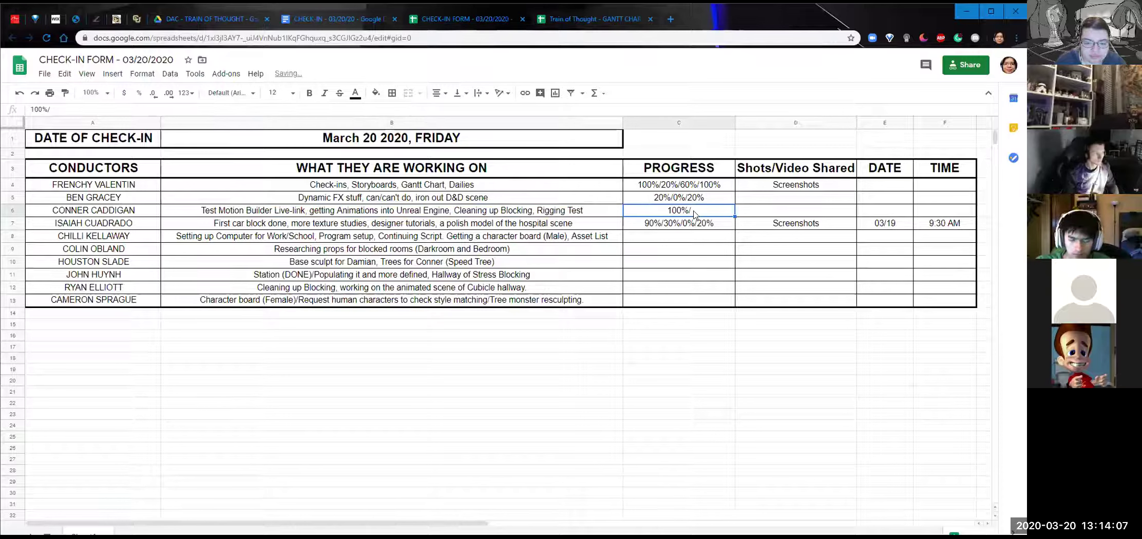
pyautogui.doubleClick(694, 212)
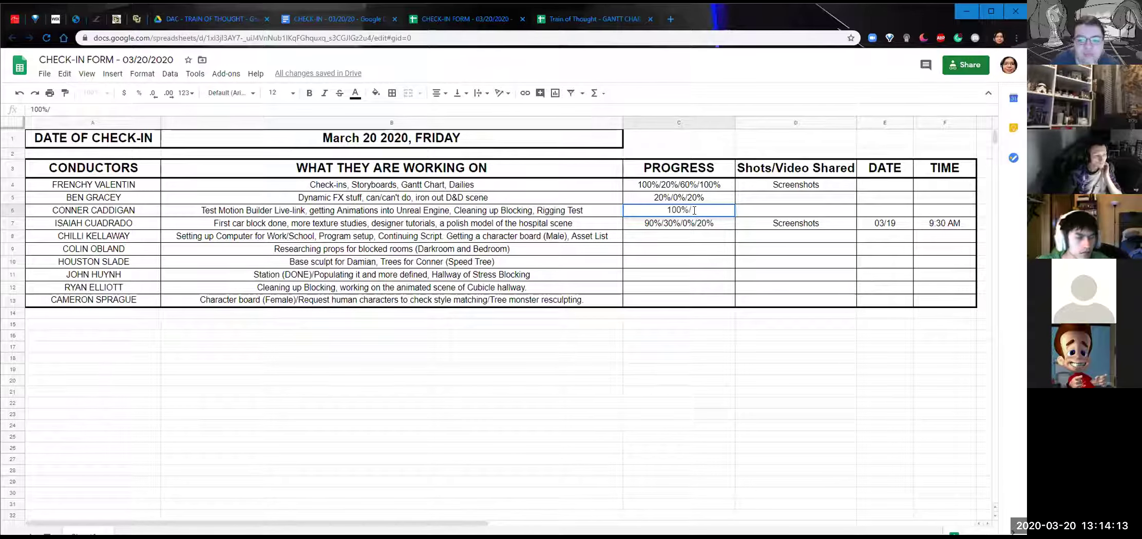
pyautogui.click(788, 214)
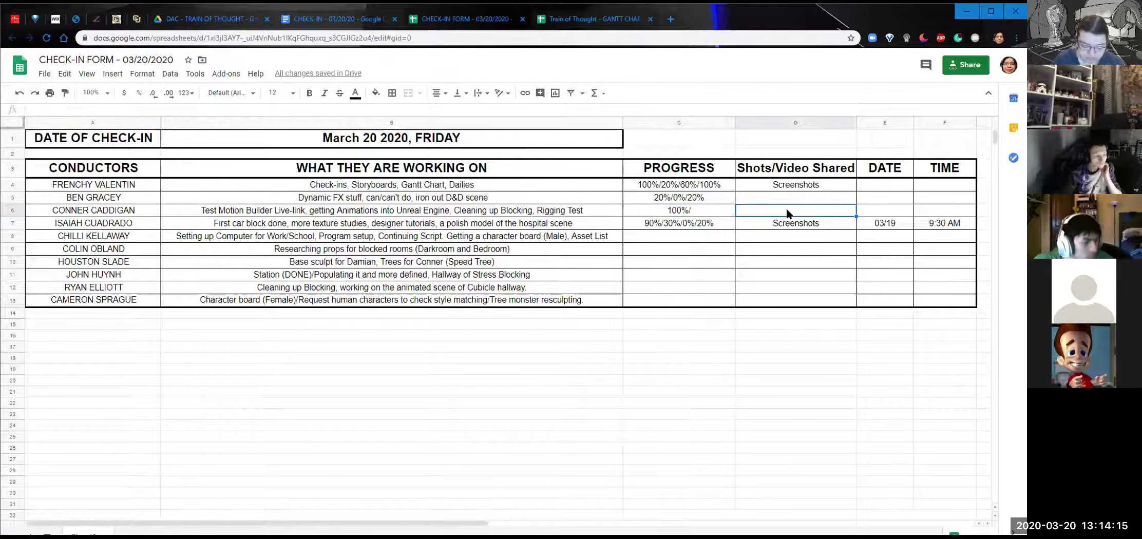
pyautogui.write('Screenshots')
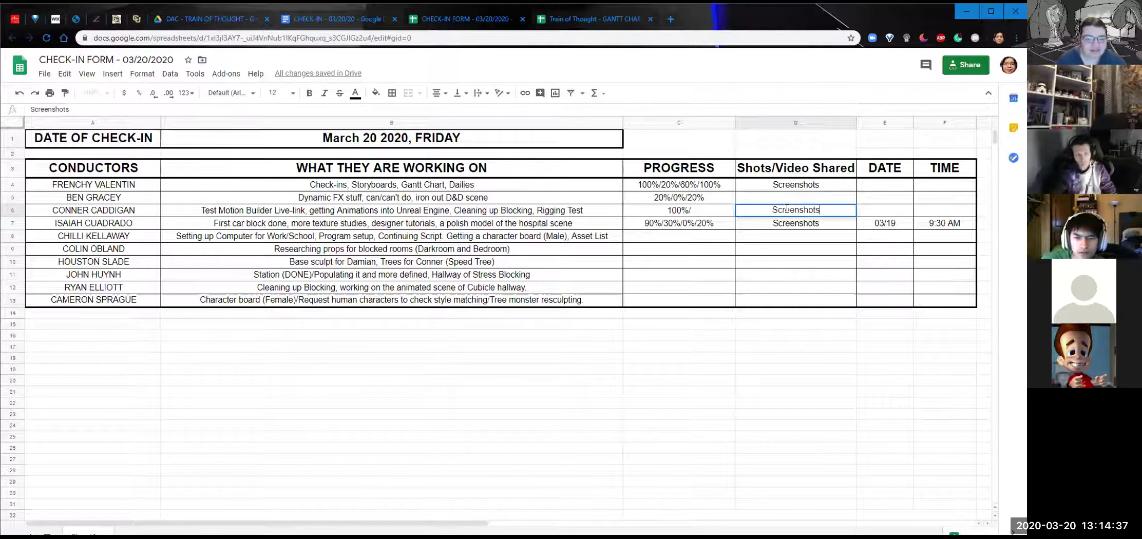
# Extend the Motion Builder Live-link conductor's progress to 100%/60%/60%/0%.
pyautogui.doubleClick(707, 209)
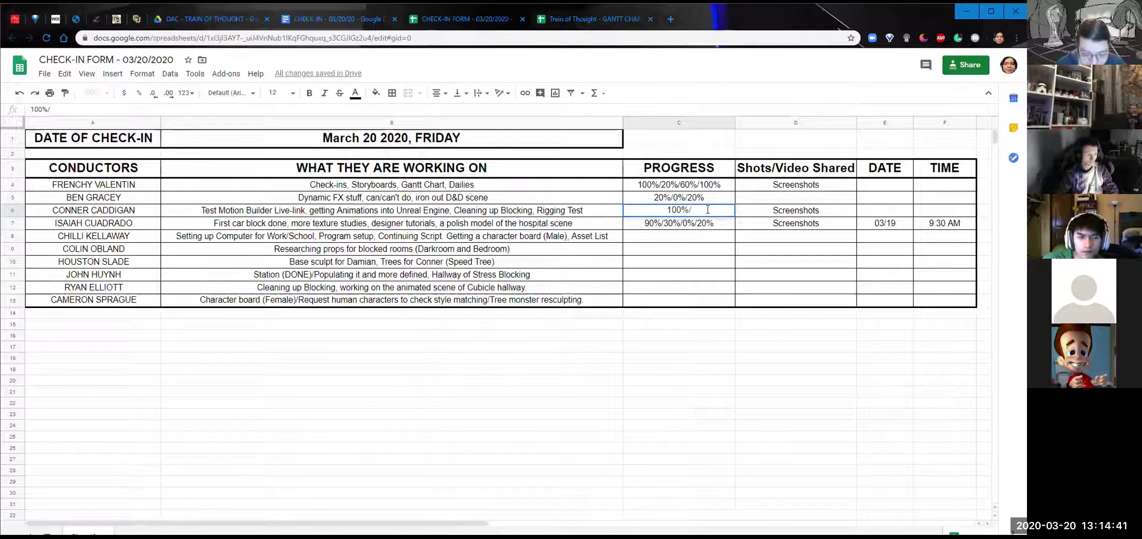
pyautogui.write('60')
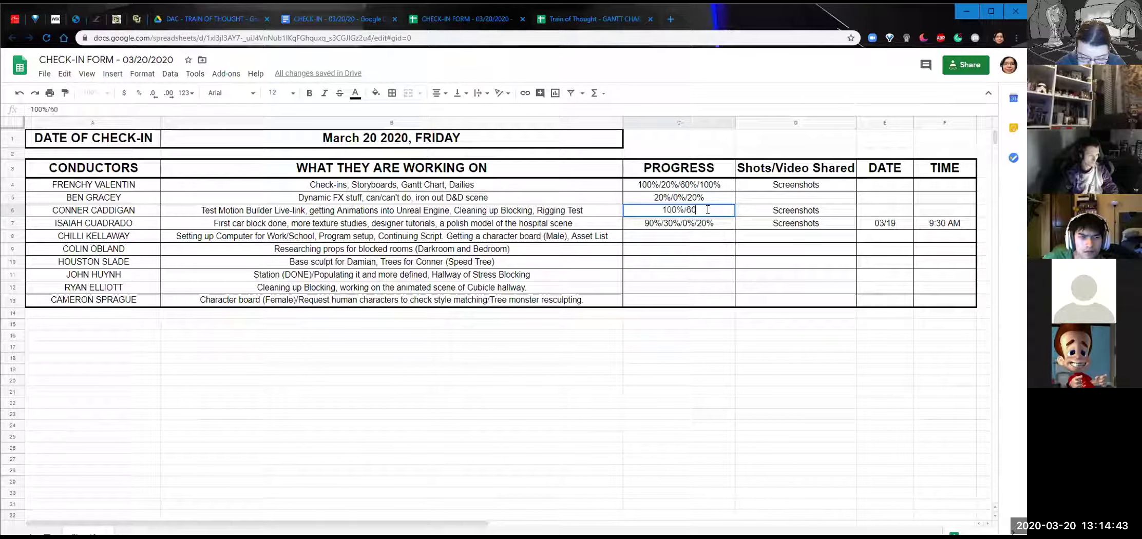
pyautogui.write('%/')
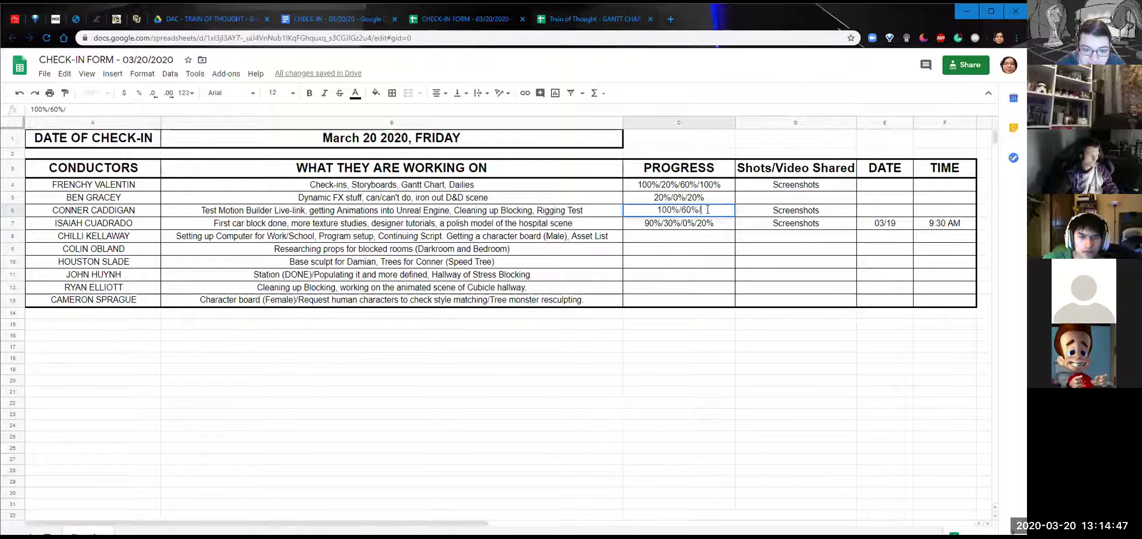
pyautogui.write('%0')
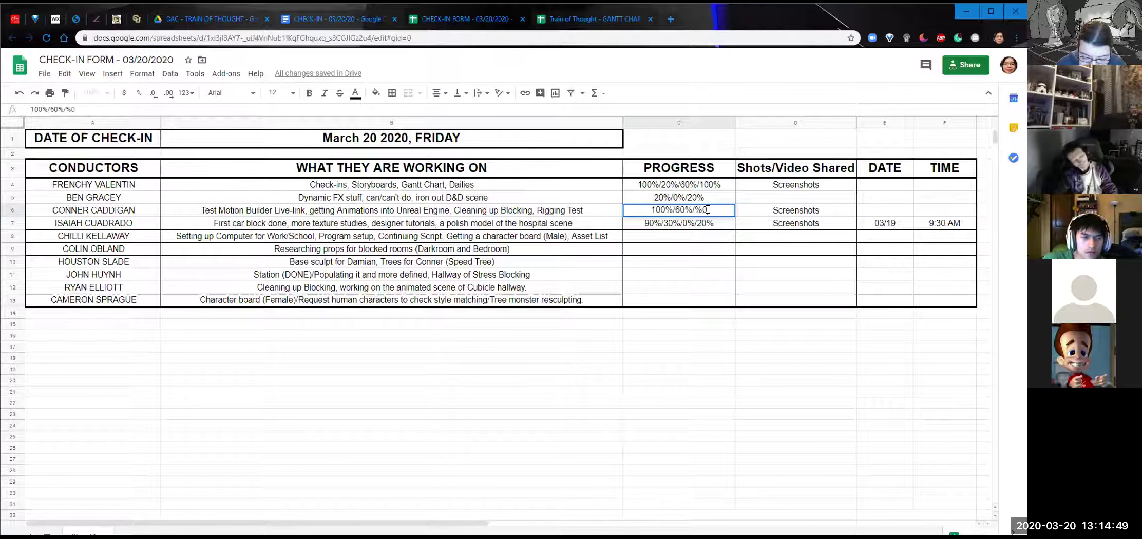
pyautogui.press('BackSpace')
pyautogui.press('BackSpace')
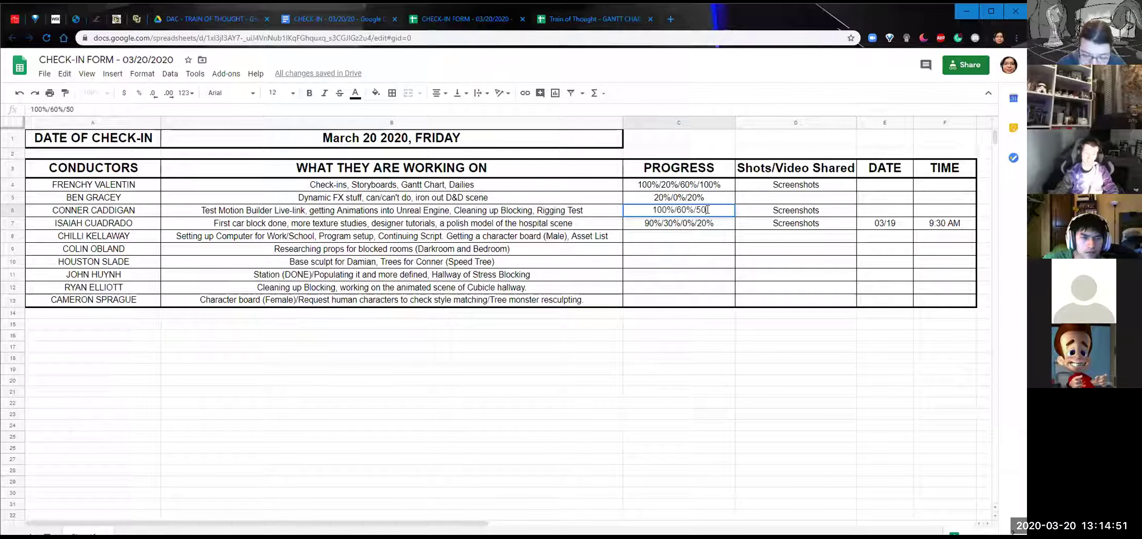
pyautogui.write('60%/')
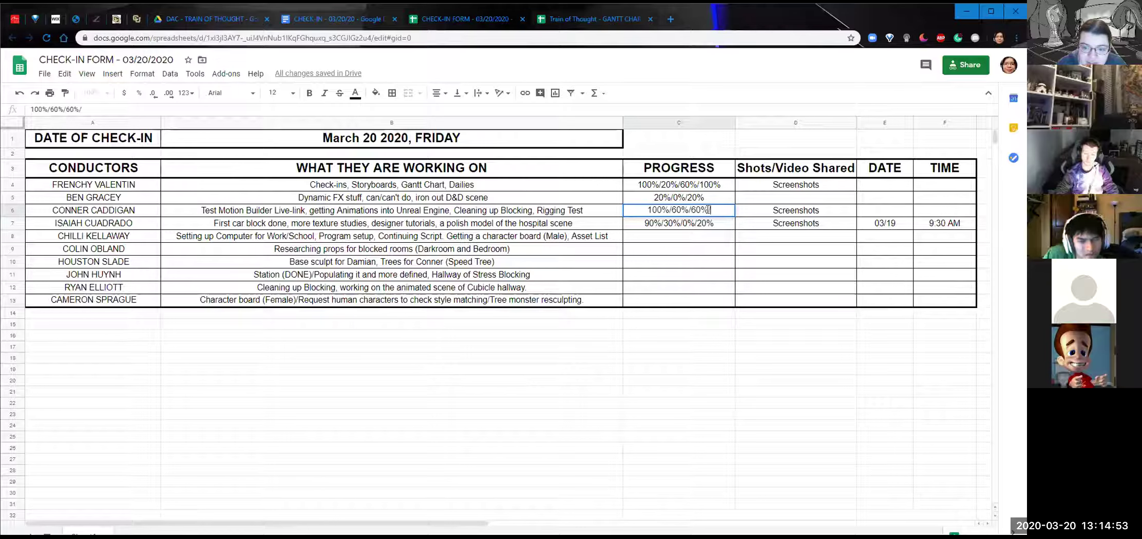
pyautogui.write('0%')
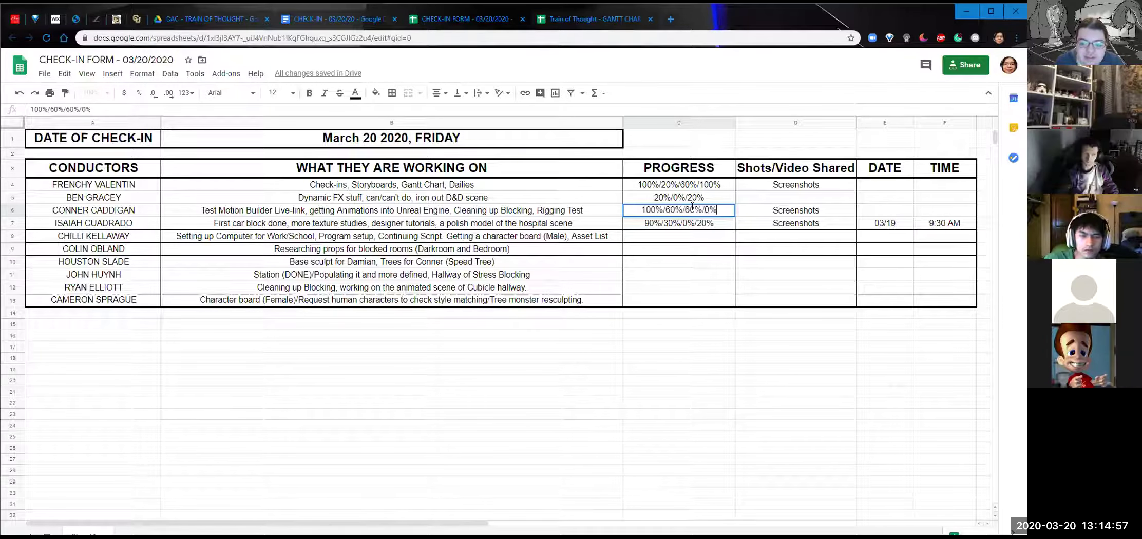
pyautogui.click(676, 225)
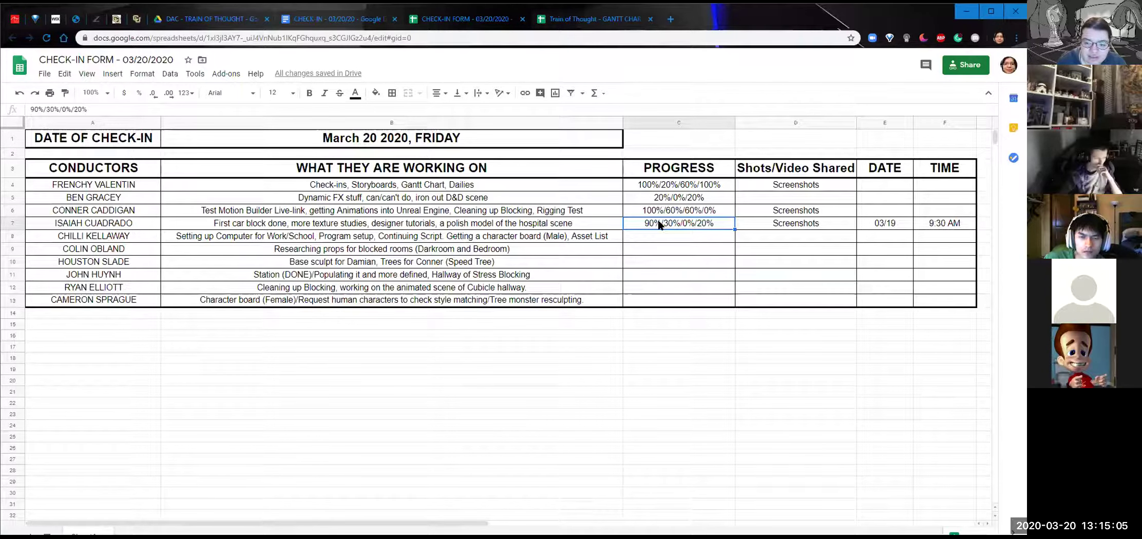
# Replace the slashes in the row 4 conductor's progress with vertical bars so it reads 100% | 20% | 60% | 100%.
pyautogui.click(697, 210)
pyautogui.click(691, 189)
pyautogui.doubleClick(691, 188)
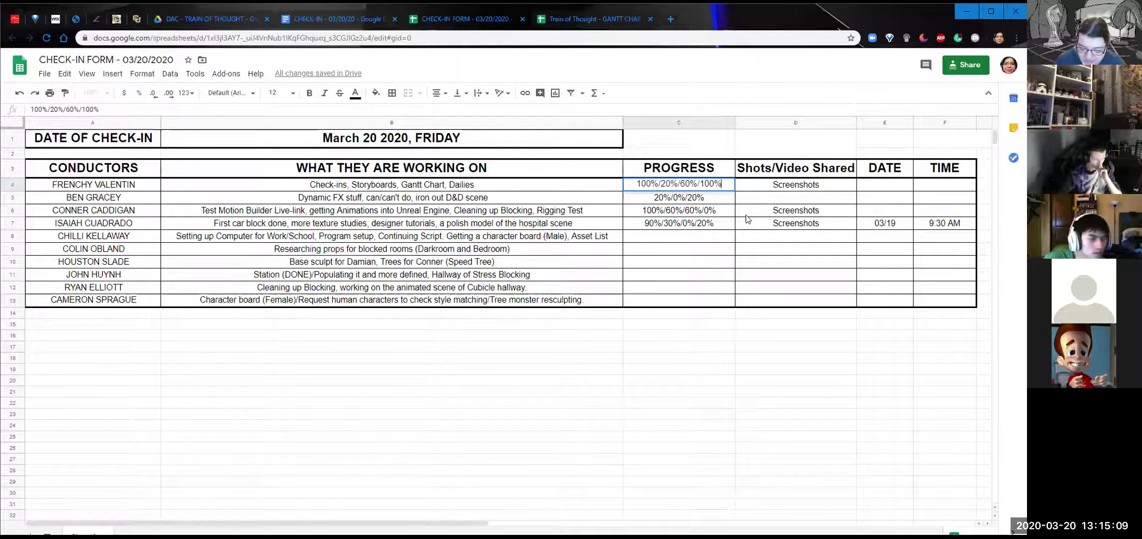
pyautogui.press('Left')
pyautogui.press('BackSpace')
pyautogui.write('|')
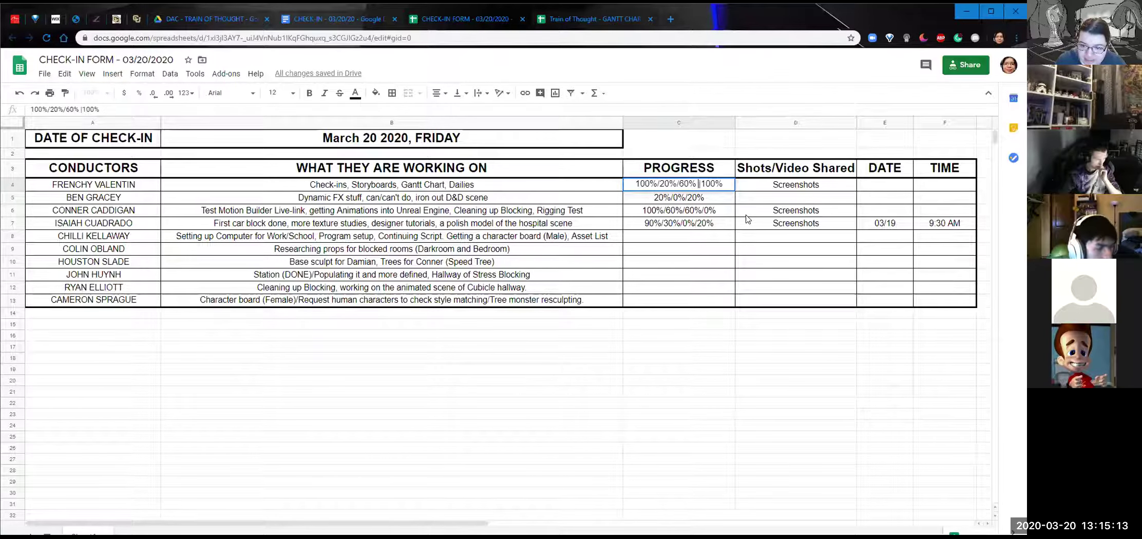
pyautogui.press('Left')
pyautogui.press('Left')
pyautogui.press('Left')
pyautogui.press('Left')
pyautogui.press('Left')
pyautogui.press('BackSpace')
pyautogui.write('|')
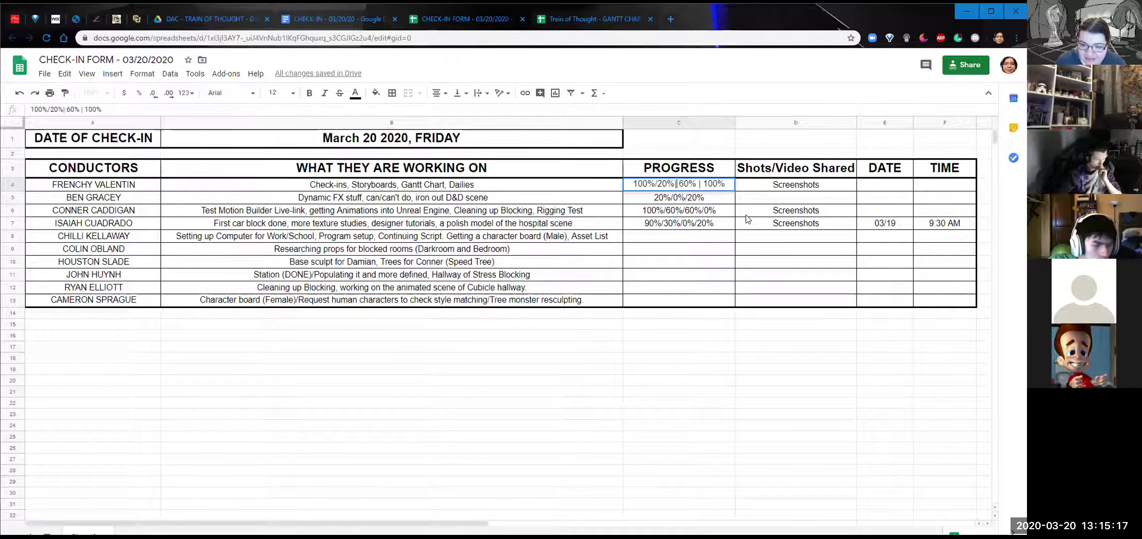
pyautogui.press('Left')
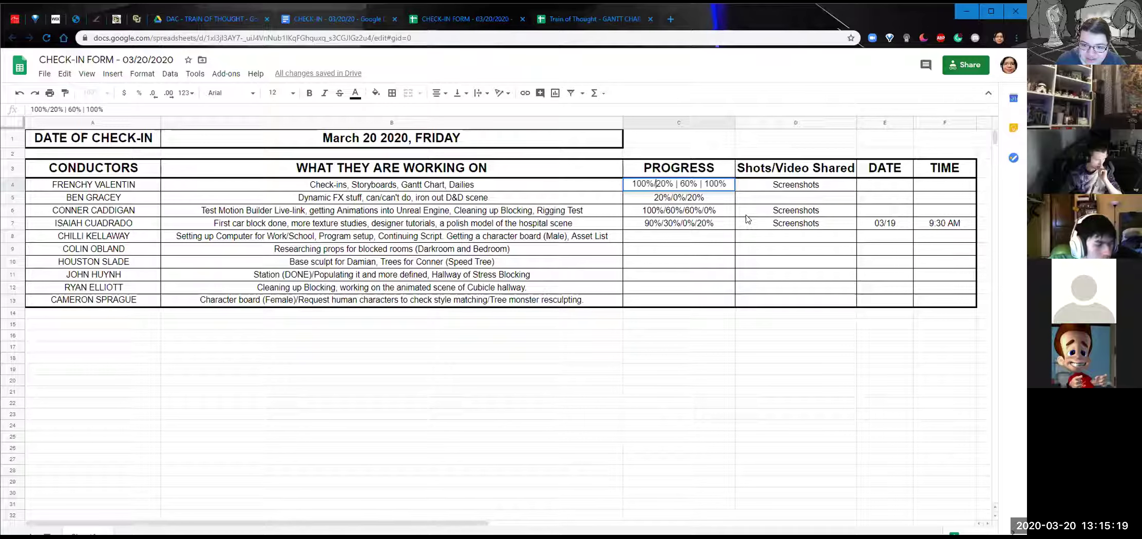
pyautogui.press('Left')
pyautogui.press('Left')
pyautogui.press('Left')
pyautogui.press('Left')
pyautogui.press('BackSpace')
pyautogui.write('|')
pyautogui.press('Left')
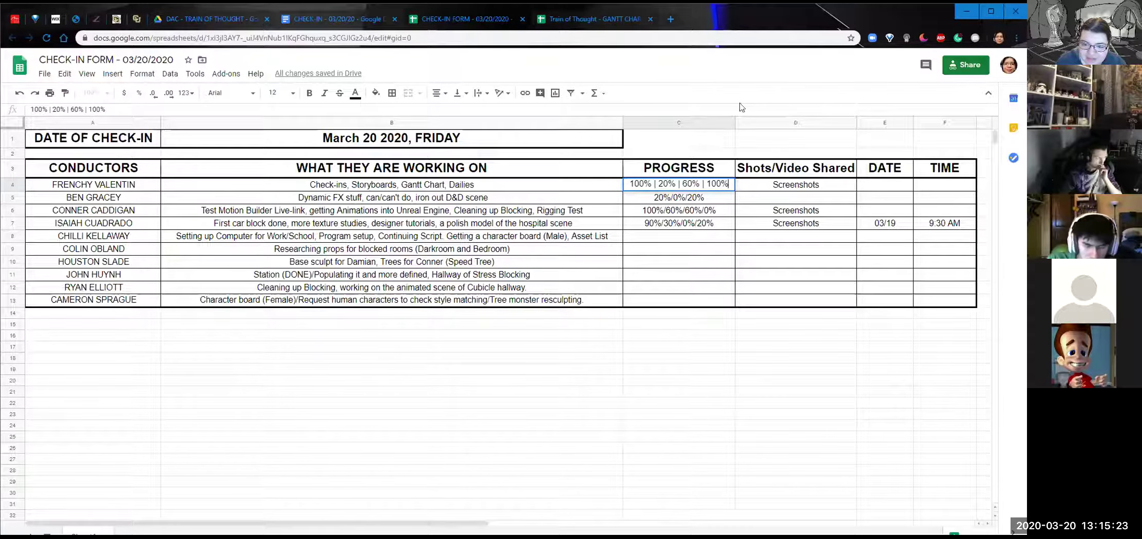
# Reformat the Dynamic FX conductor's progress with vertical bars as 20% | 0% | 20%.
pyautogui.doubleClick(690, 203)
pyautogui.click(689, 203)
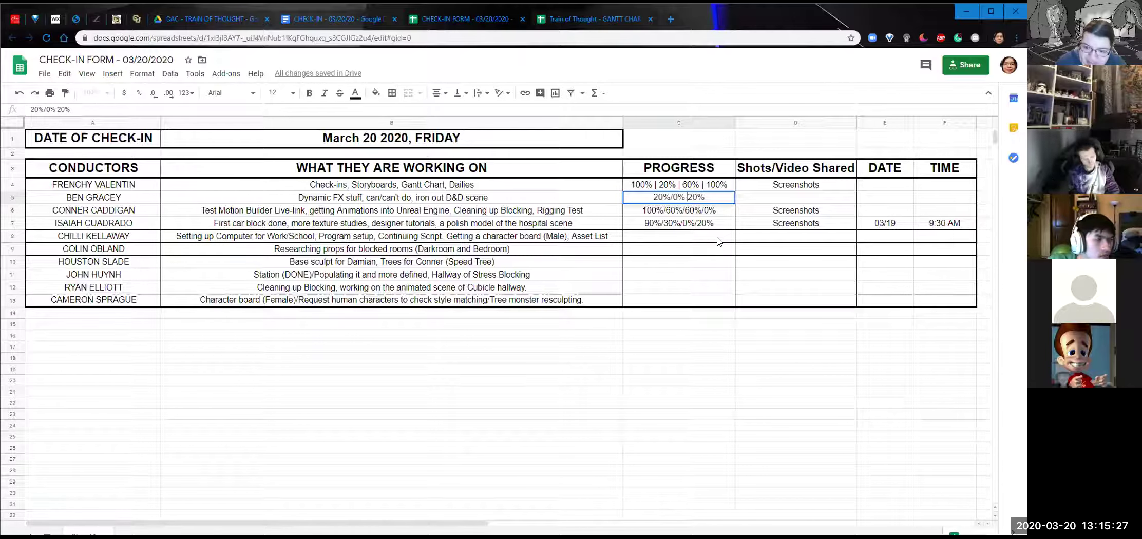
pyautogui.press('Delete')
pyautogui.write('|')
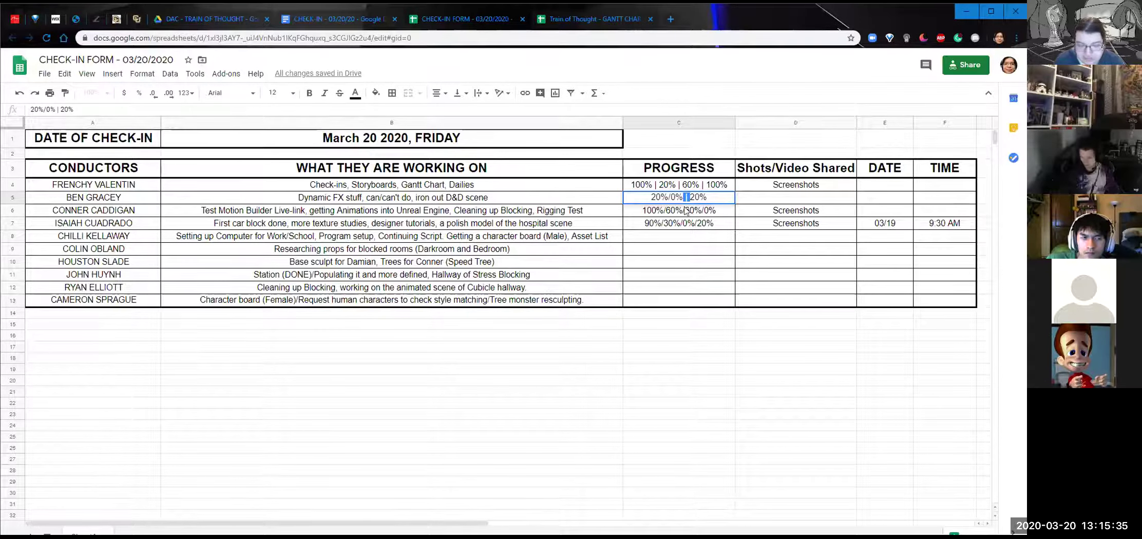
pyautogui.click(670, 197)
pyautogui.press('BackSpace')
pyautogui.write('|')
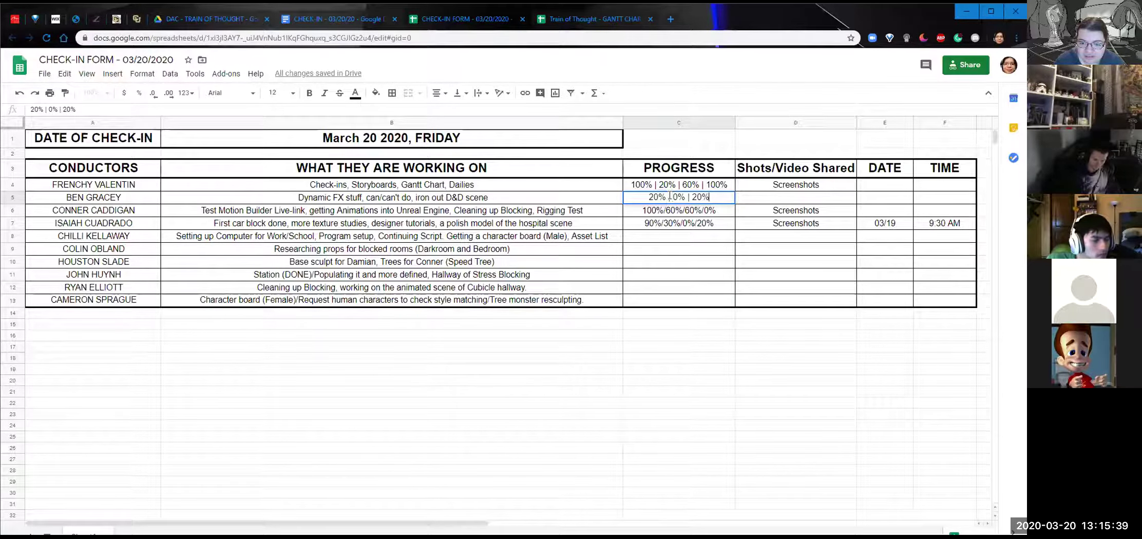
# Separate the Motion Builder Live-link conductor's progress values with vertical bars as 100% | 60% | 60% | 0%.
pyautogui.click(691, 210)
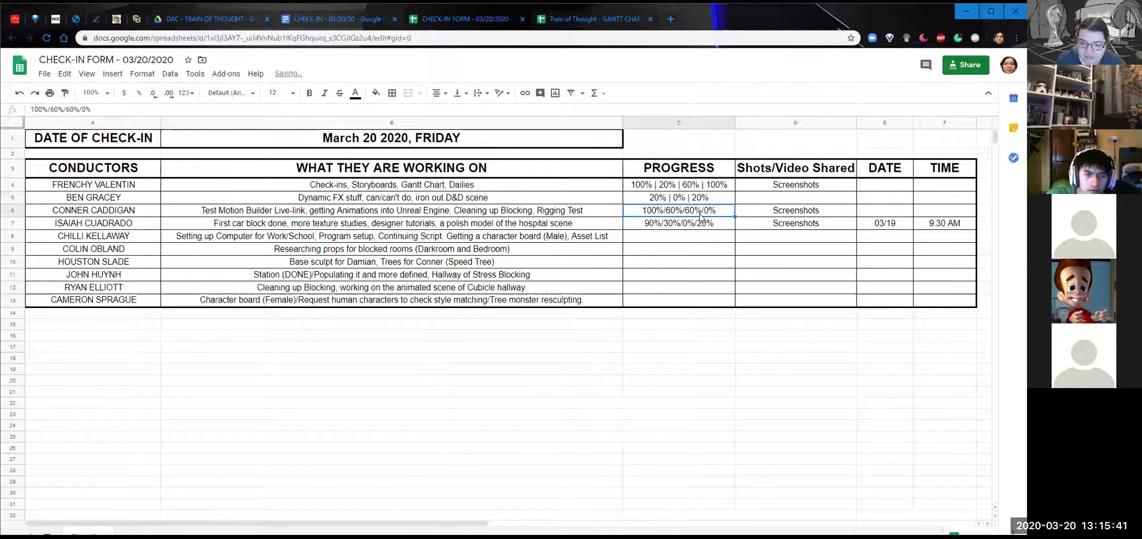
pyautogui.doubleClick(704, 210)
pyautogui.press('BackSpace')
pyautogui.write('|')
pyautogui.press('BackSpace')
pyautogui.write('|')
pyautogui.press('Left')
pyautogui.press('Left')
pyautogui.press('Left')
pyautogui.press('Left')
pyautogui.press('Left')
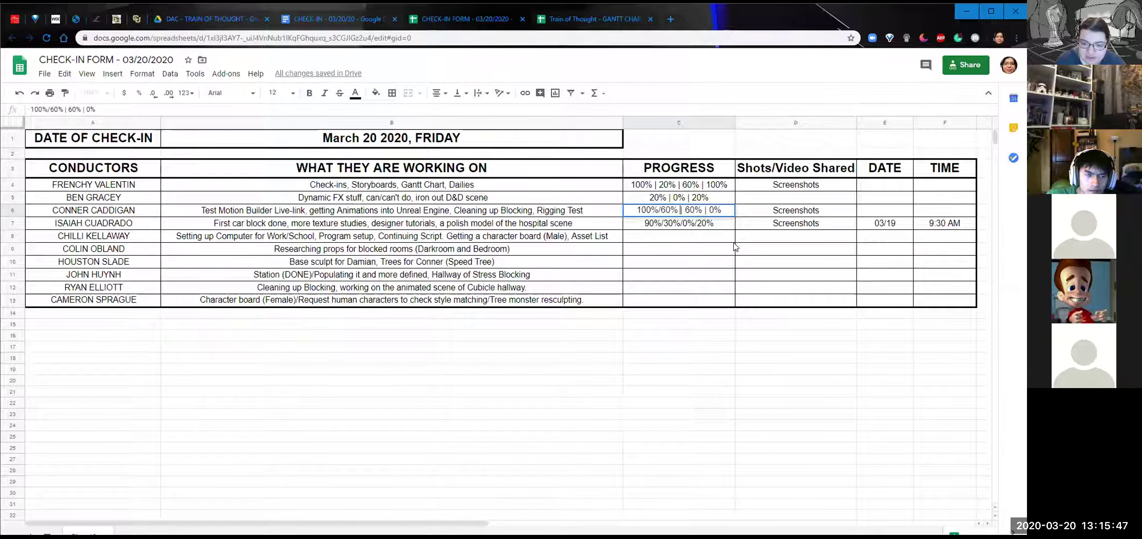
pyautogui.press('BackSpace')
pyautogui.write('|')
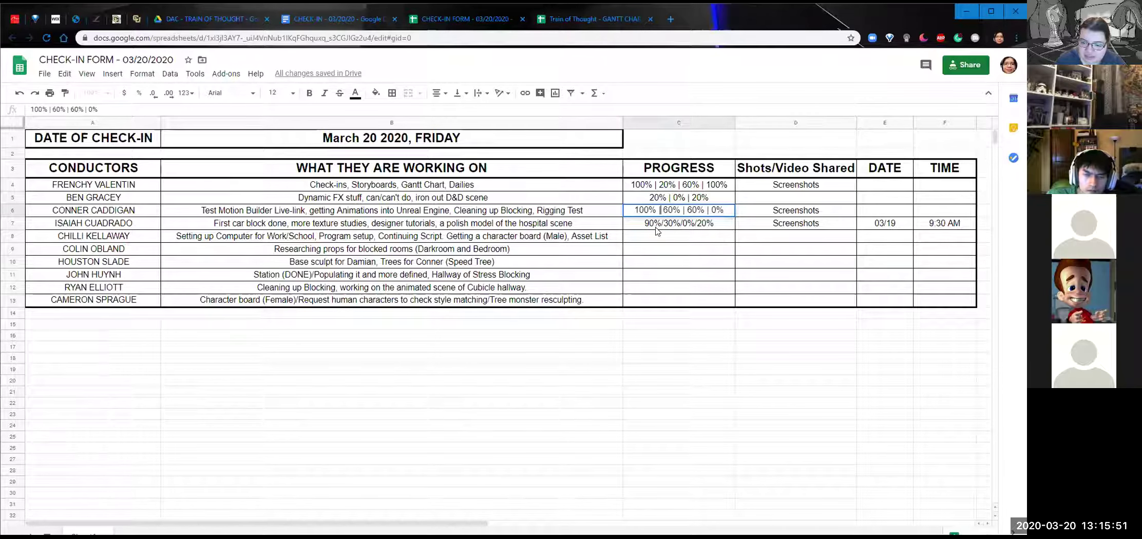
pyautogui.doubleClick(697, 223)
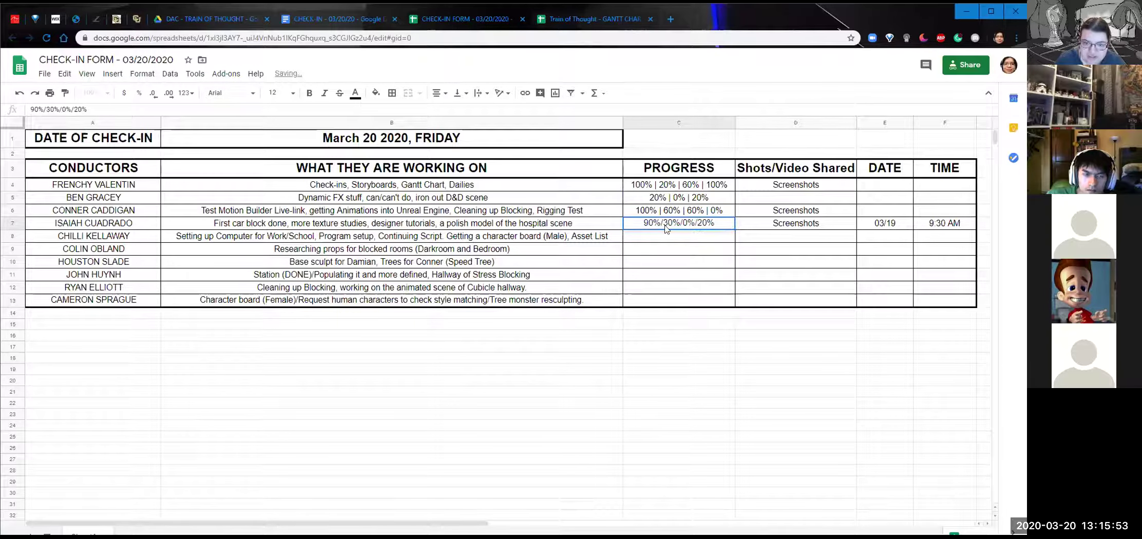
# Check the First_car_blocking folder's details in the DAC - TRAIN OF THOUGHT Drive folder and look at the Gantt chart.
pyautogui.click(198, 19)
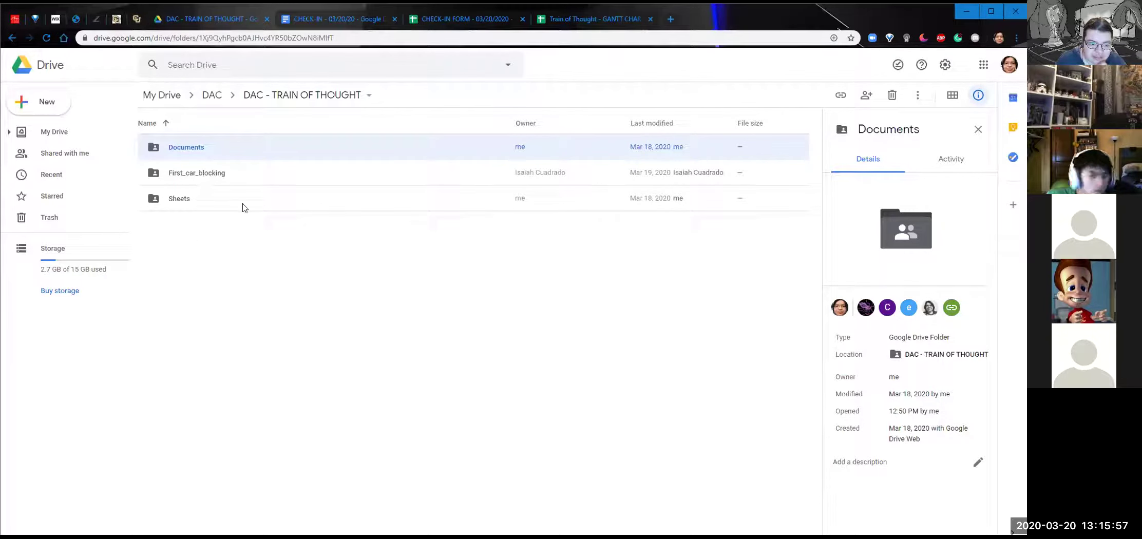
pyautogui.click(169, 173)
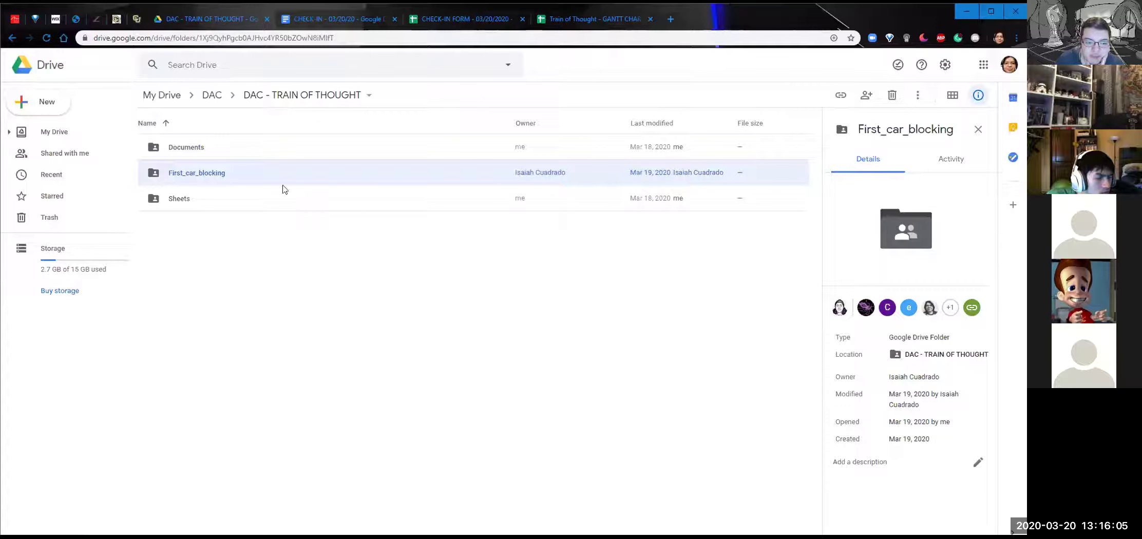
pyautogui.click(586, 22)
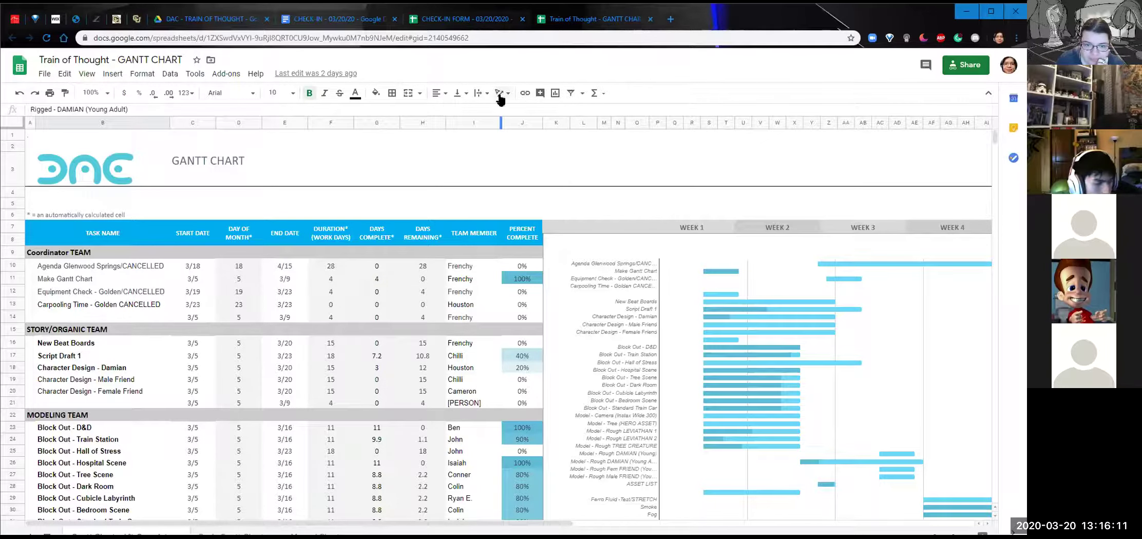
# Back in the check-in form, reformat the first car block conductor's progress in row 7 as 90% | 30% | 0% | 20%.
pyautogui.click(463, 21)
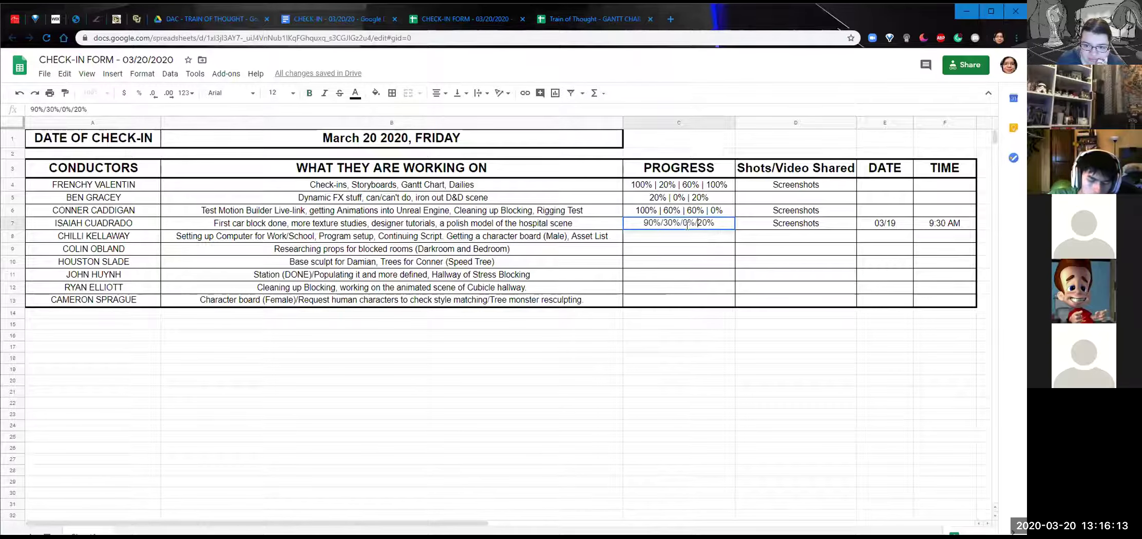
pyautogui.press('BackSpace')
pyautogui.write('|')
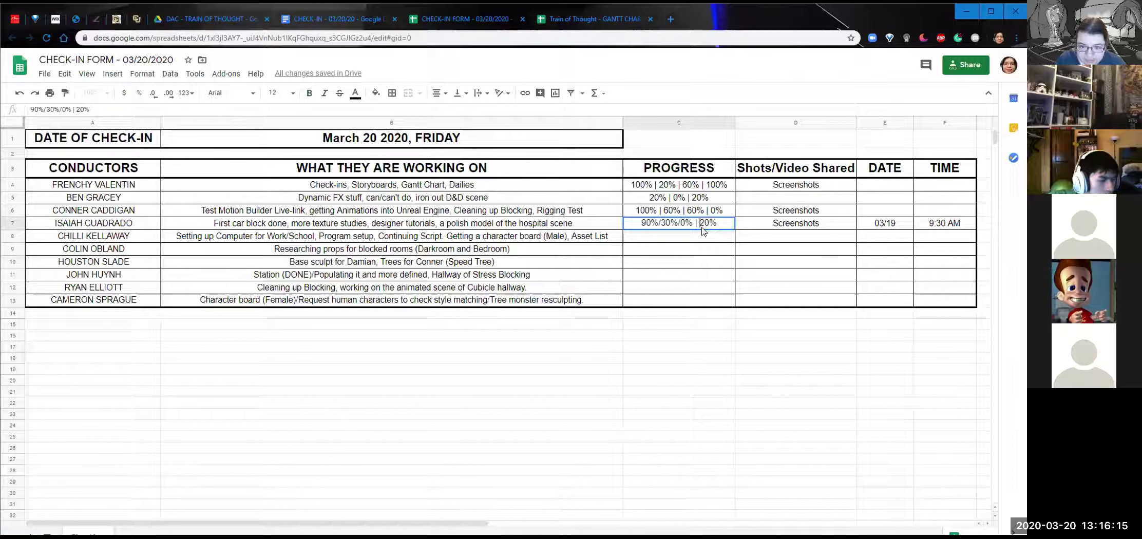
pyautogui.press('Left')
pyautogui.press('Left')
pyautogui.press('Left')
pyautogui.press('Left')
pyautogui.press('Left')
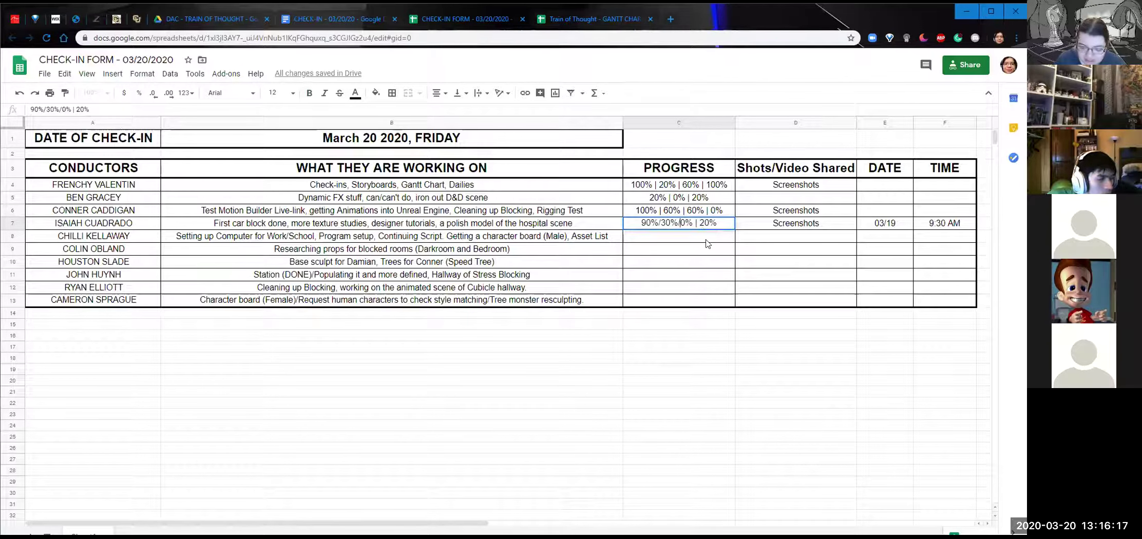
pyautogui.press('BackSpace')
pyautogui.write('|')
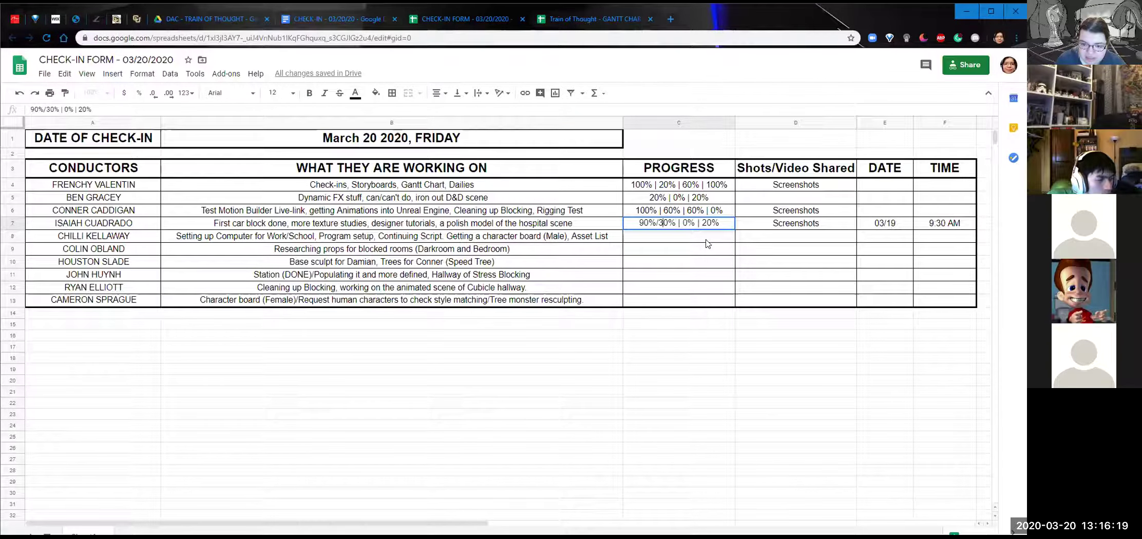
pyautogui.press('Left')
pyautogui.press('BackSpace')
pyautogui.write('|')
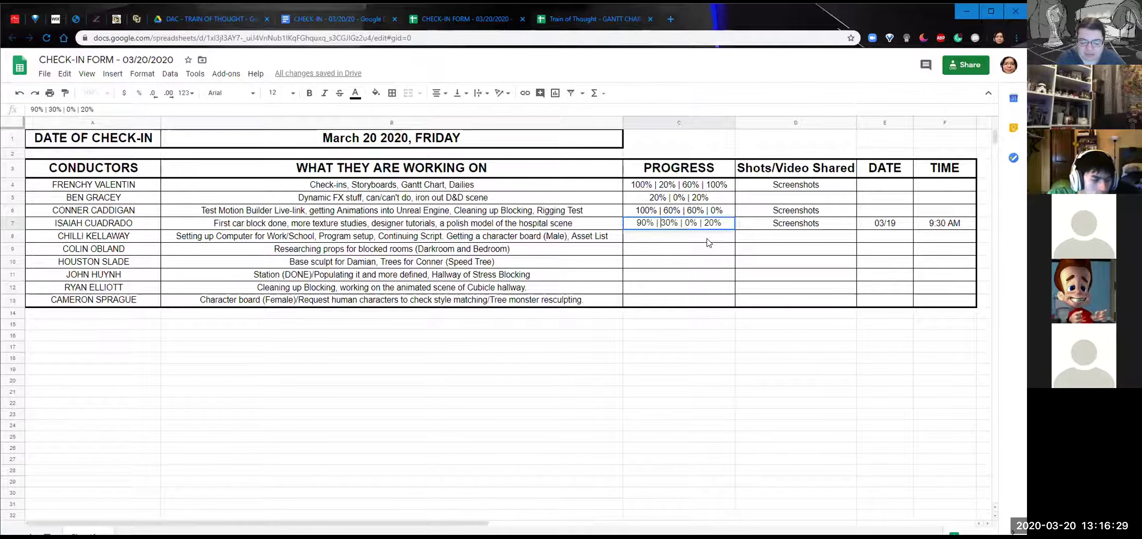
pyautogui.click(701, 239)
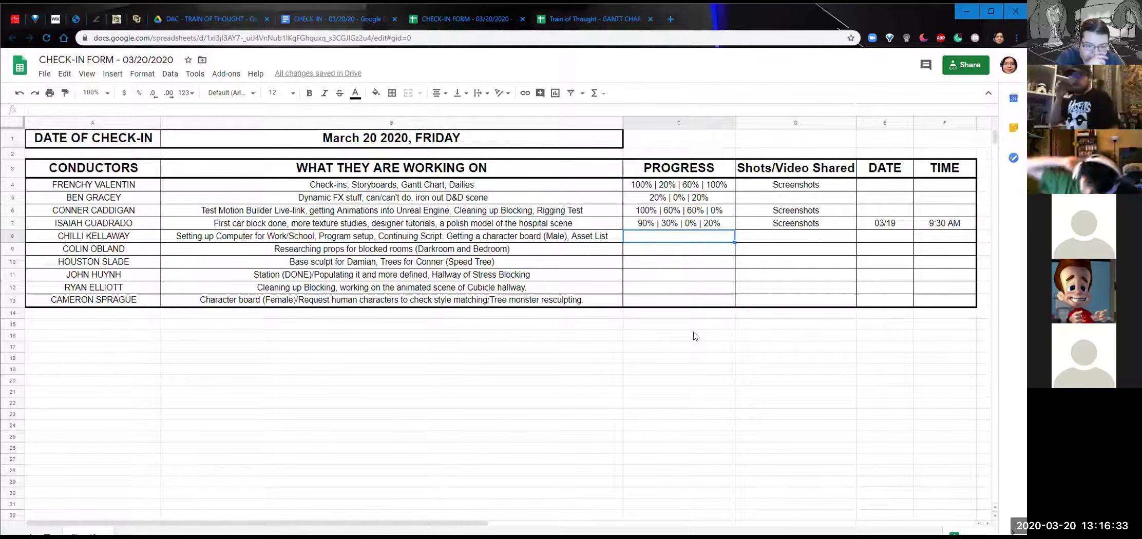
pyautogui.doubleClick(655, 236)
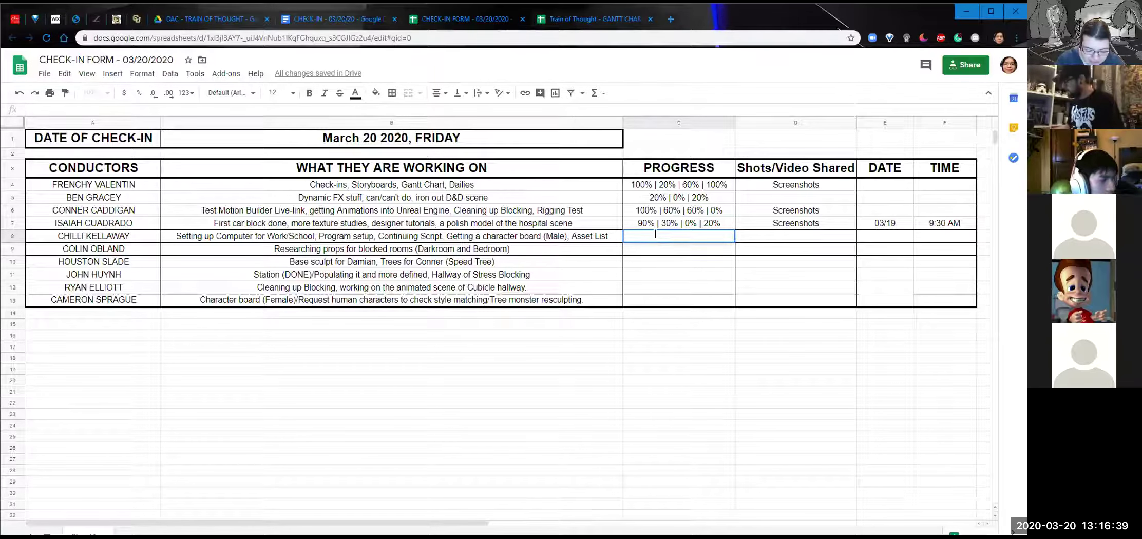
pyautogui.write('100%')
pyautogui.press('BackSpace')
pyautogui.press('BackSpace')
pyautogui.press('BackSpace')
pyautogui.press('BackSpace')
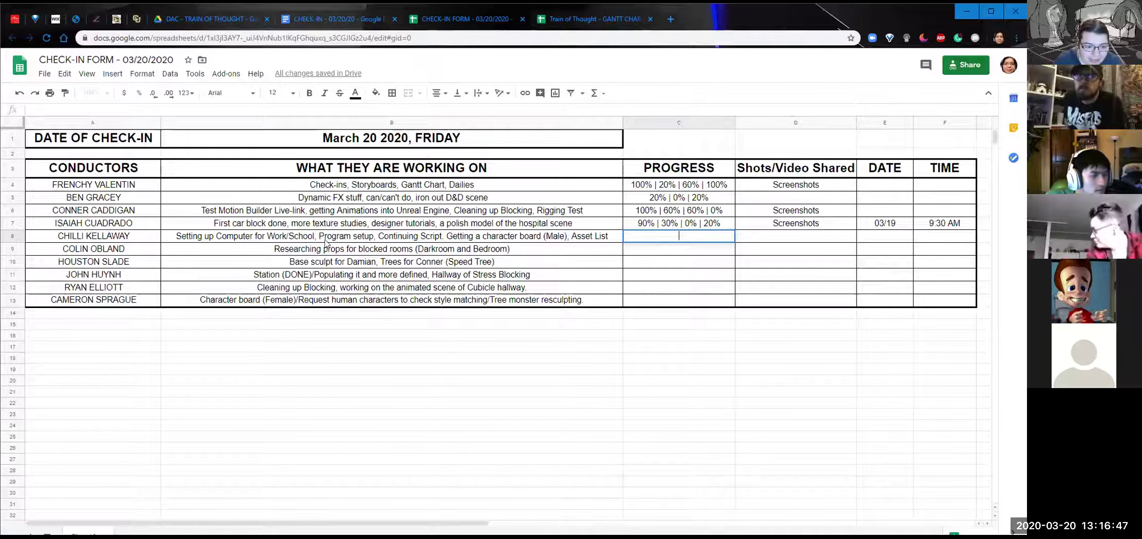
# Enter the row 8 conductor's first four progress values, separated by vertical bars, as 70% | 100% | 30% | 75% |.
pyautogui.write('70% |')
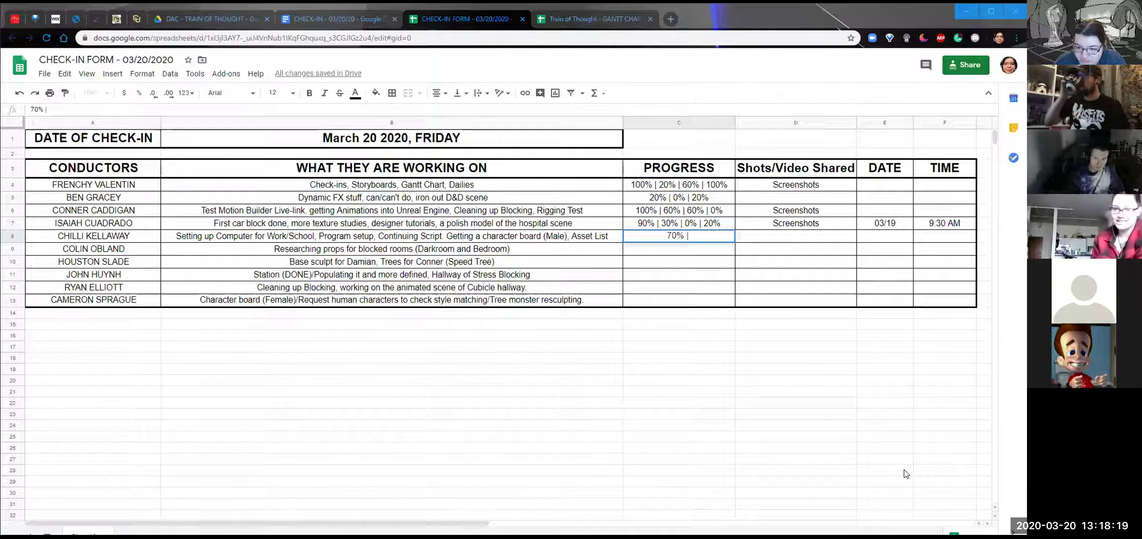
pyautogui.doubleClick(703, 236)
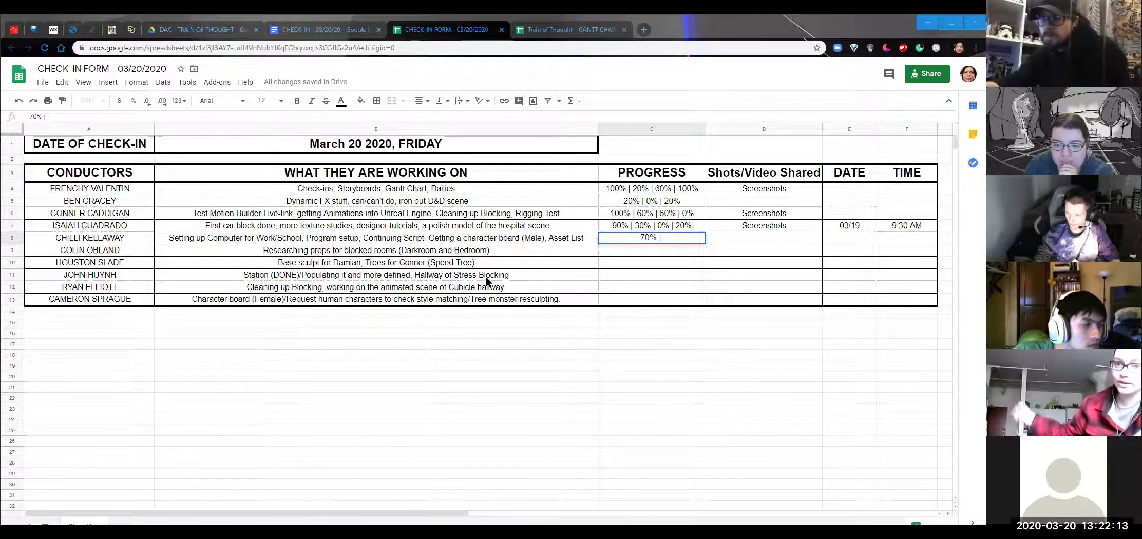
pyautogui.click(676, 242)
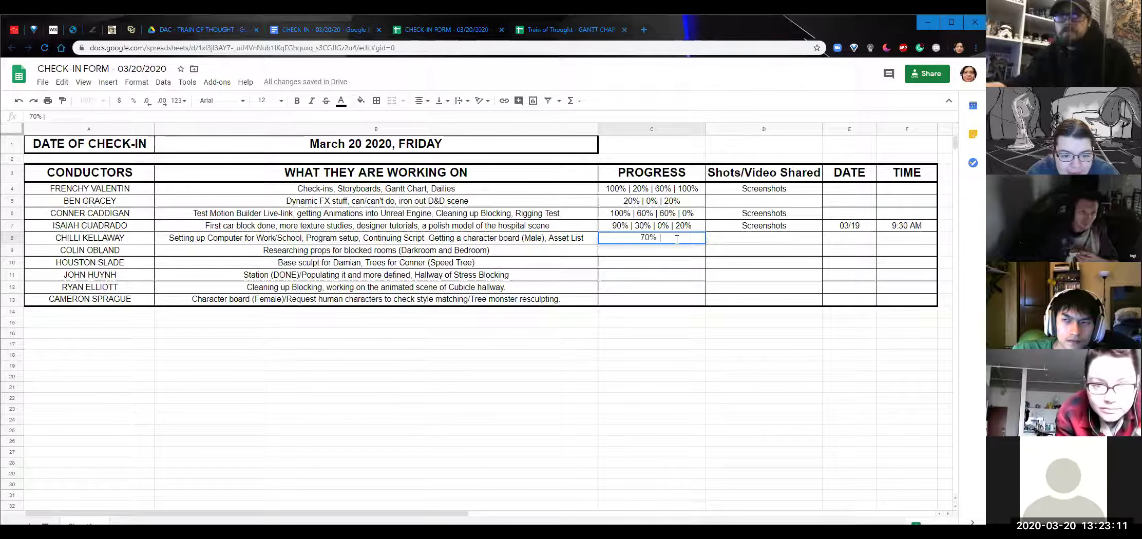
pyautogui.write('100%')
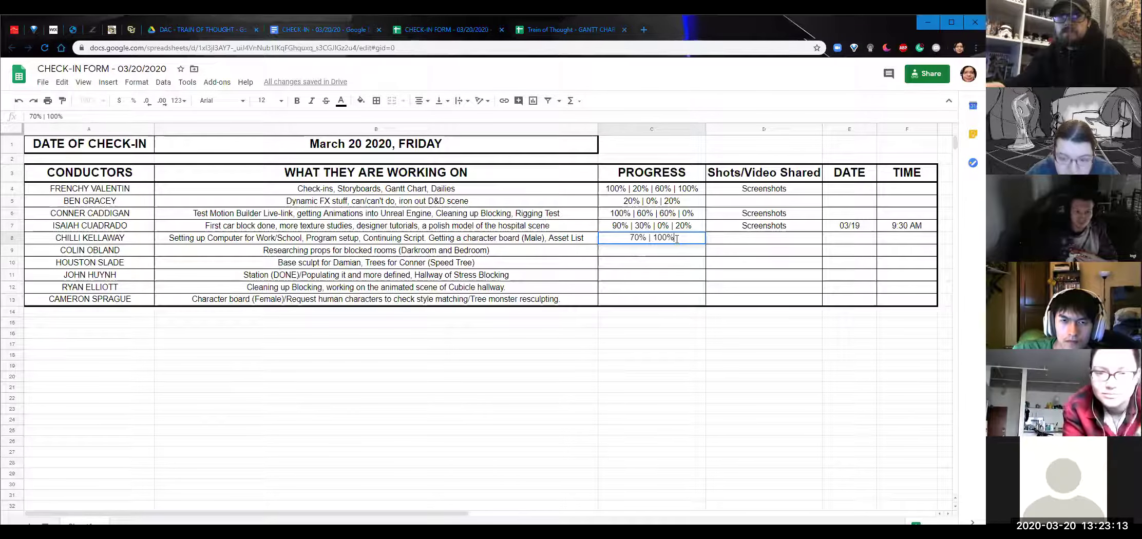
pyautogui.write(' |')
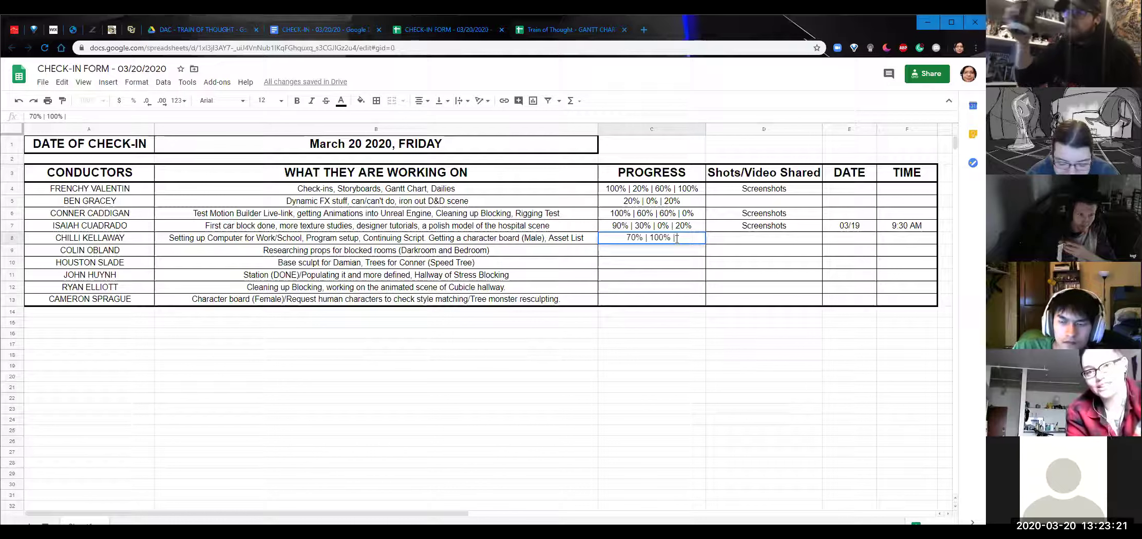
pyautogui.write('30% |')
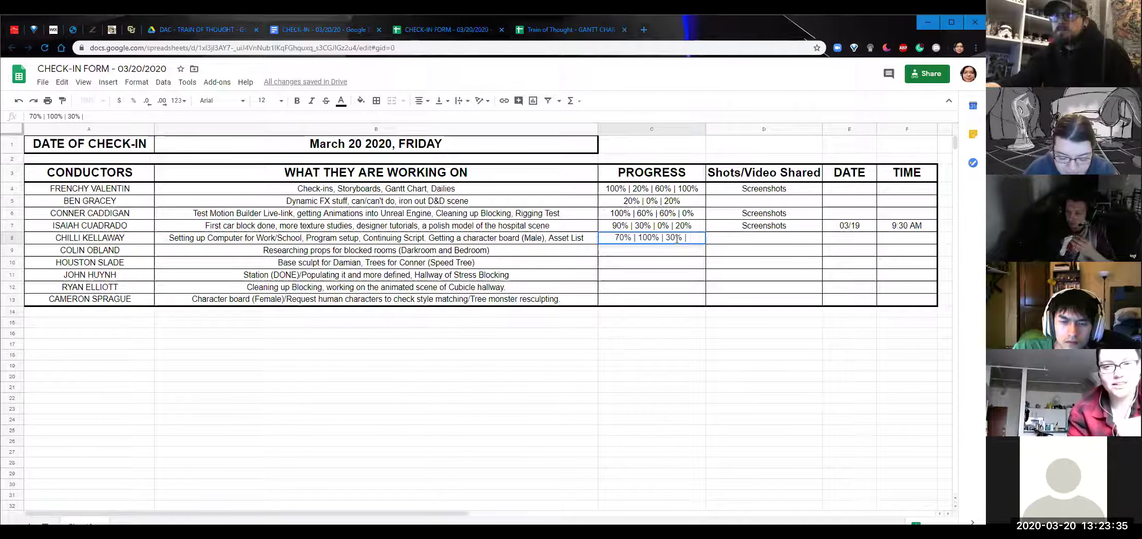
pyautogui.write('5%')
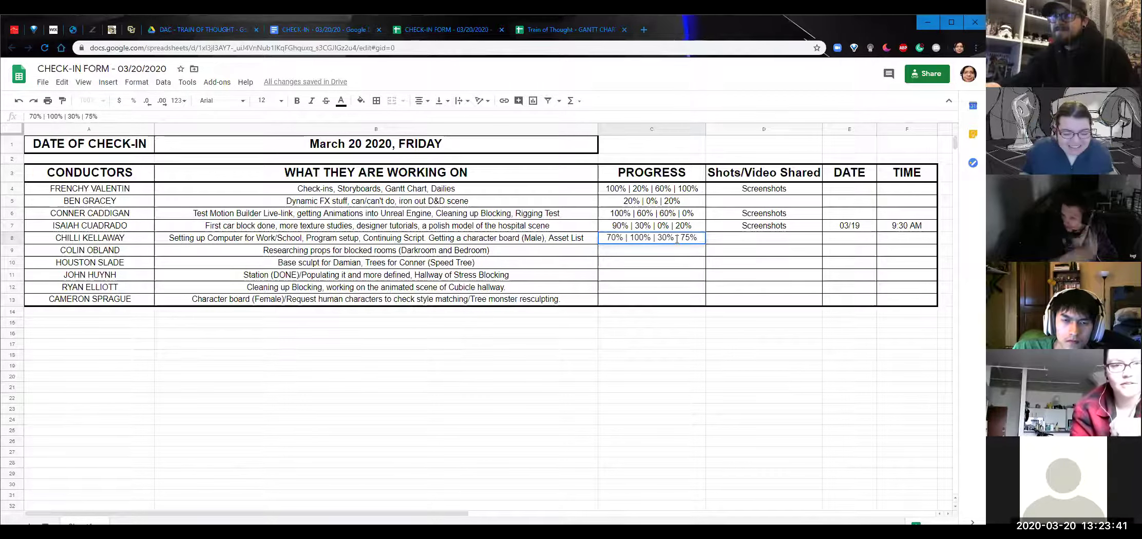
pyautogui.write(' |')
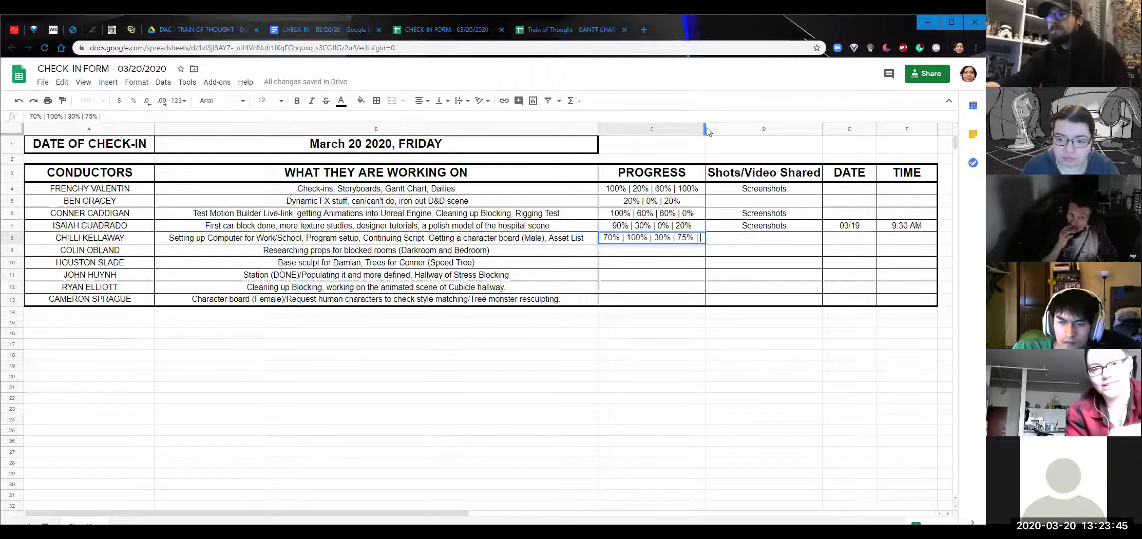
# Widen the Progress column and complete row 8's progress with a fifth value of 99%.
pyautogui.moveTo(705, 127); pyautogui.dragTo(717, 126)
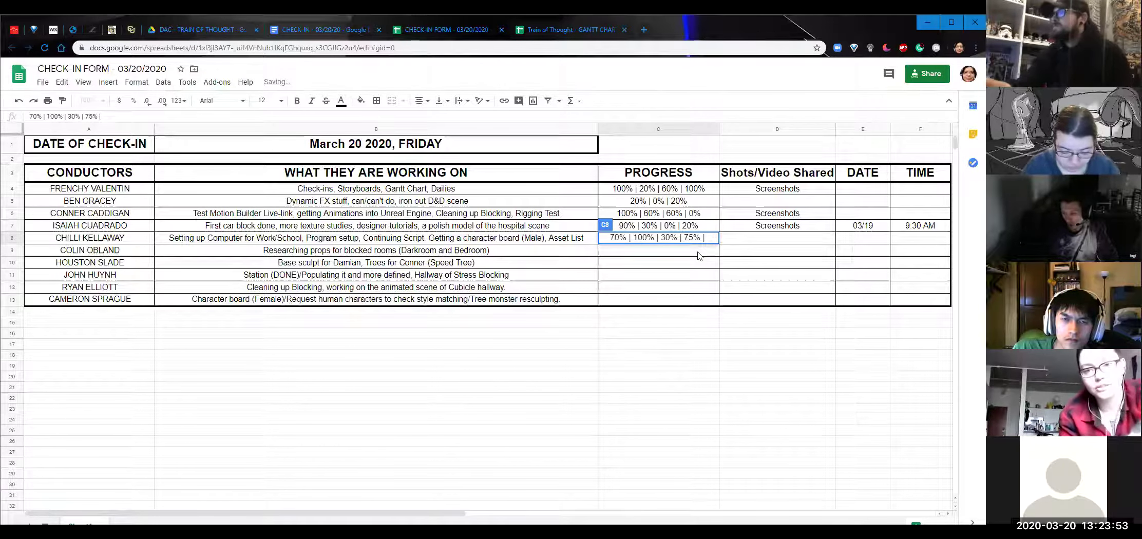
pyautogui.write('100%')
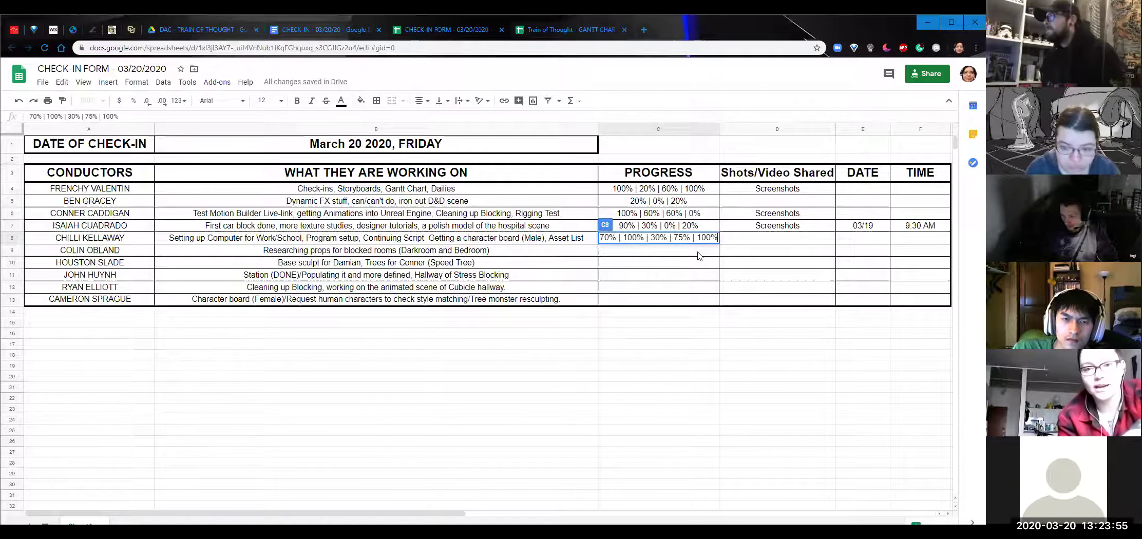
pyautogui.click(711, 215)
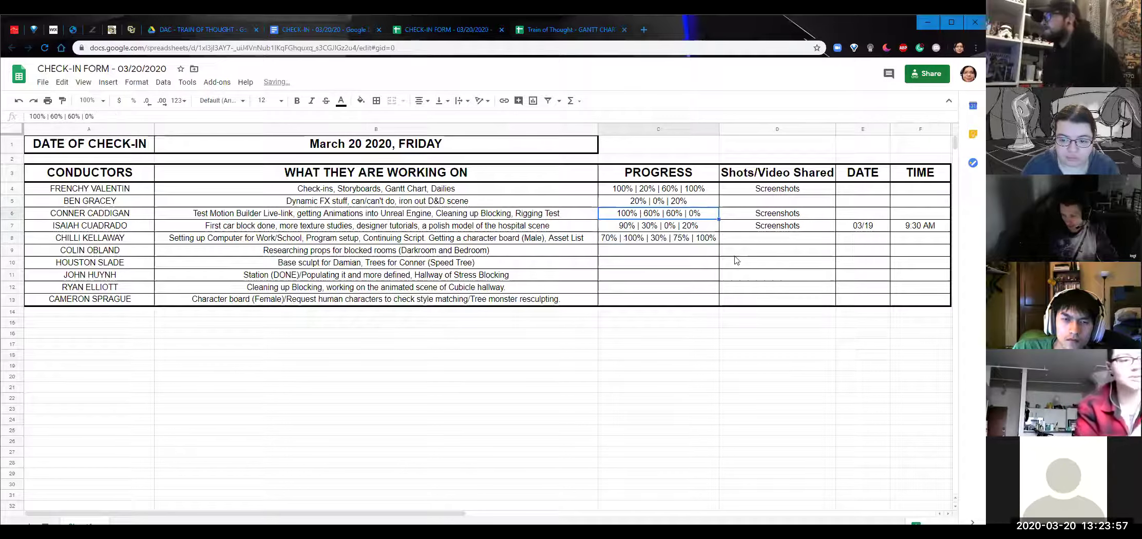
pyautogui.doubleClick(702, 240)
pyautogui.moveTo(712, 237); pyautogui.dragTo(697, 239)
pyautogui.write('99')
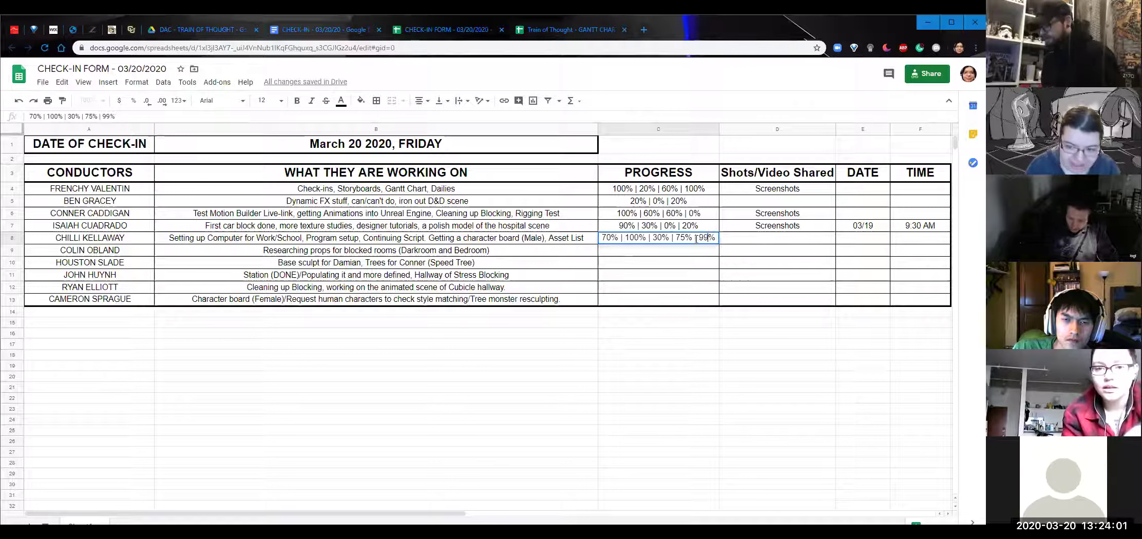
pyautogui.click(682, 218)
# Record Screenshots/Verbal as the shots or video shared by the row 8 conductor.
pyautogui.click(639, 254)
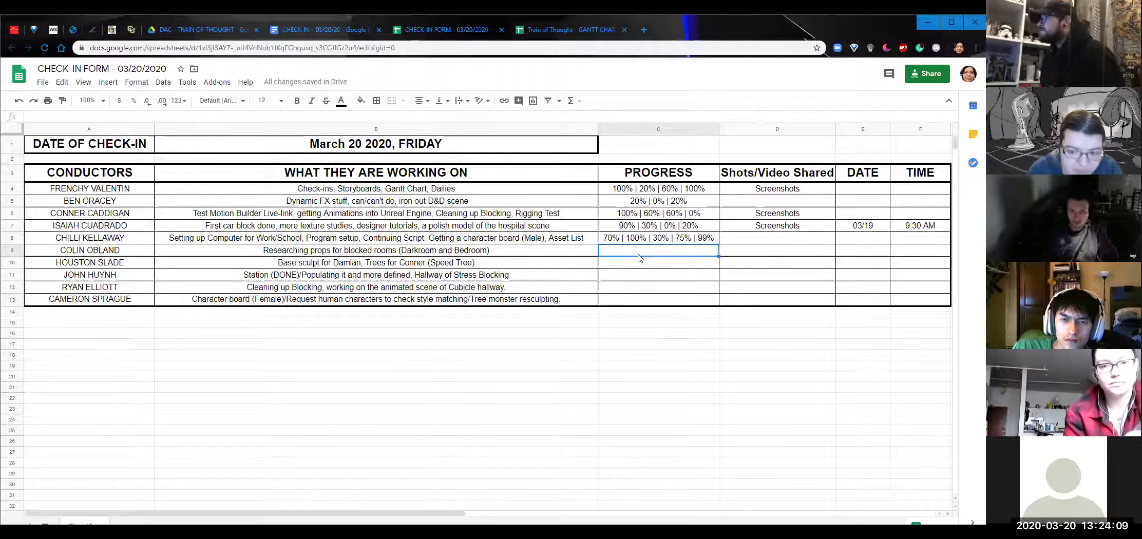
pyautogui.click(732, 236)
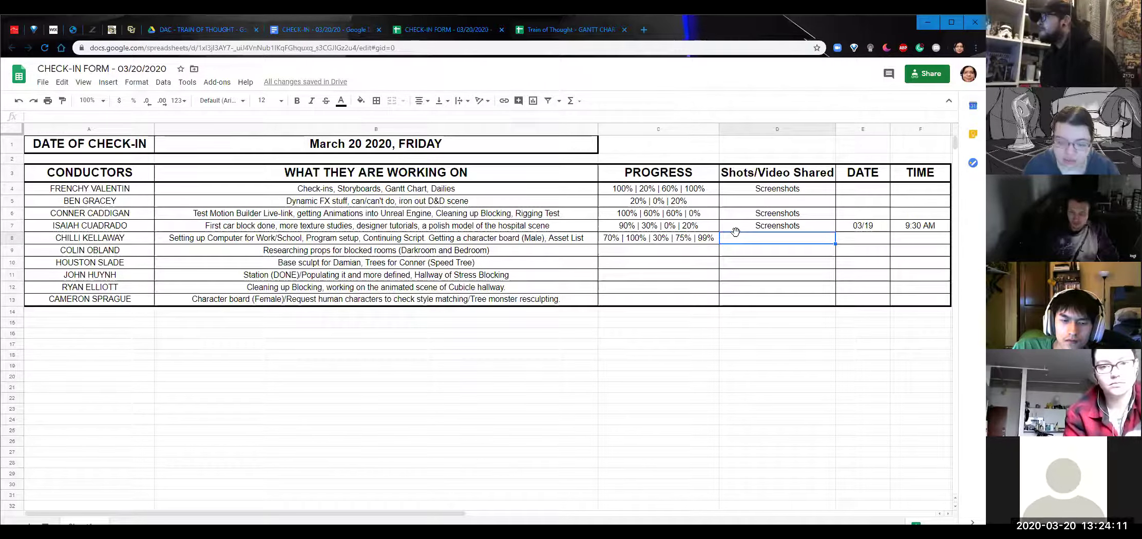
pyautogui.write('S')
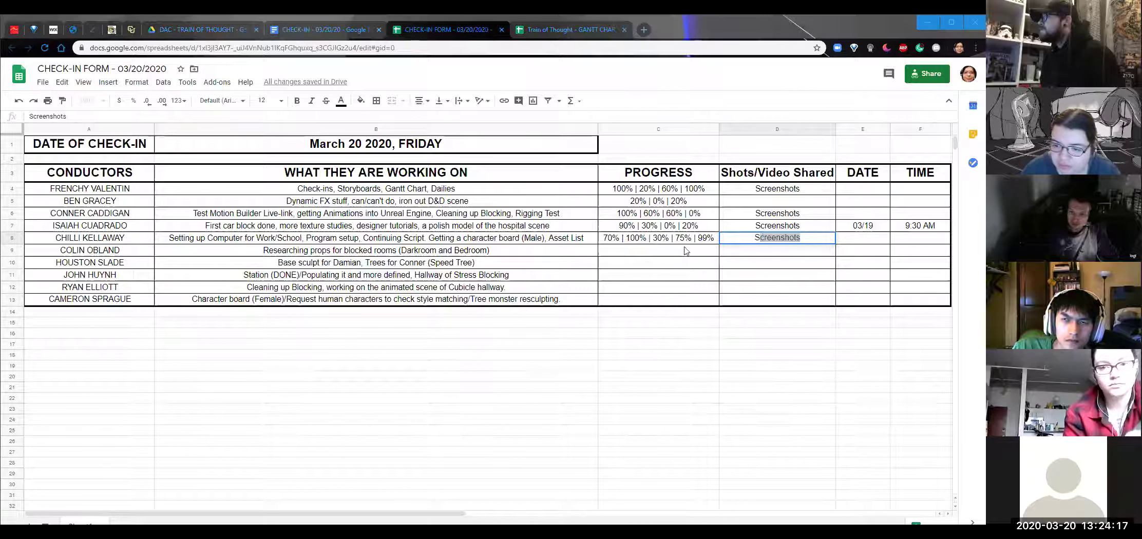
pyautogui.click(808, 236)
pyautogui.write('/Verbal')
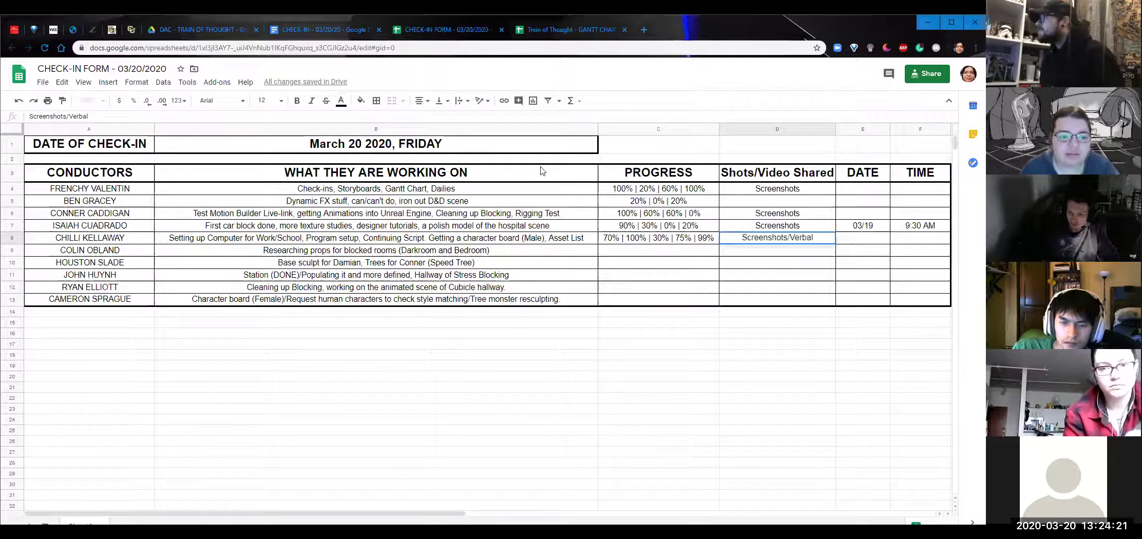
# Add ", Camera Blockout" to the end of the row 9 task about researching props for blocked rooms.
pyautogui.click(635, 253)
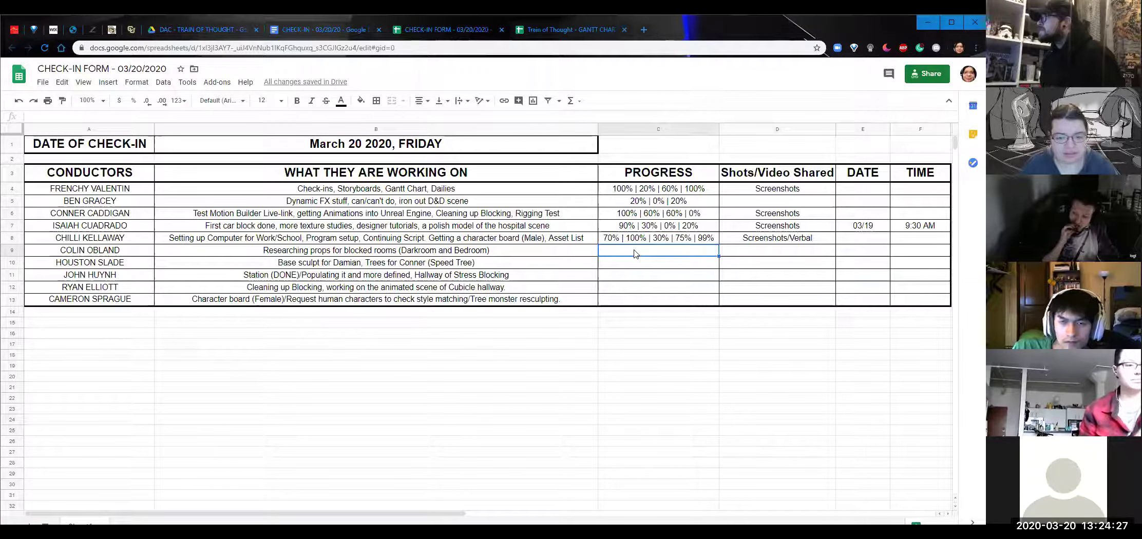
pyautogui.doubleClick(635, 251)
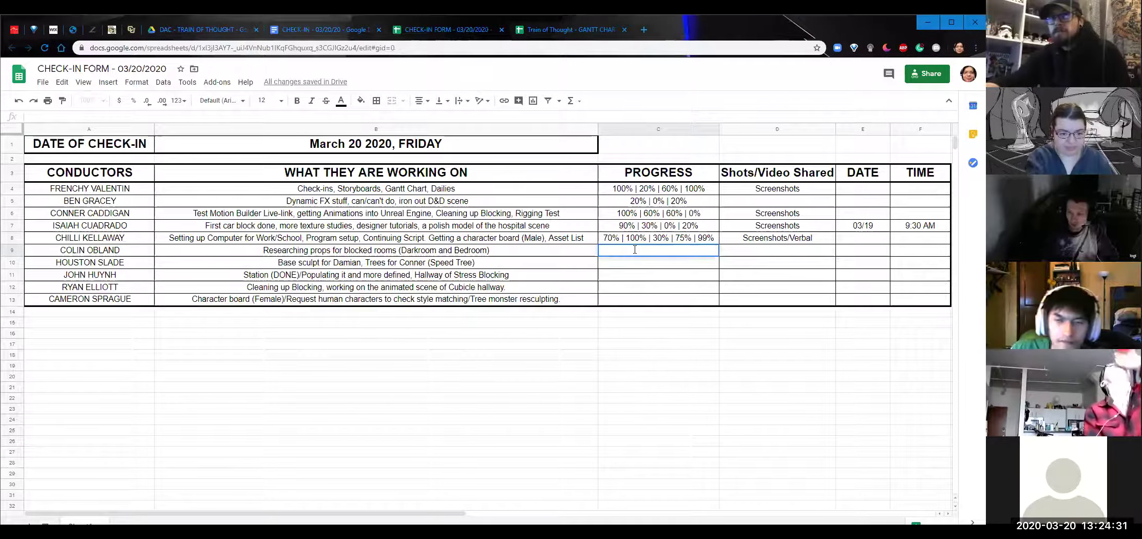
pyautogui.doubleClick(530, 251)
pyautogui.write(', Camera Blockout')
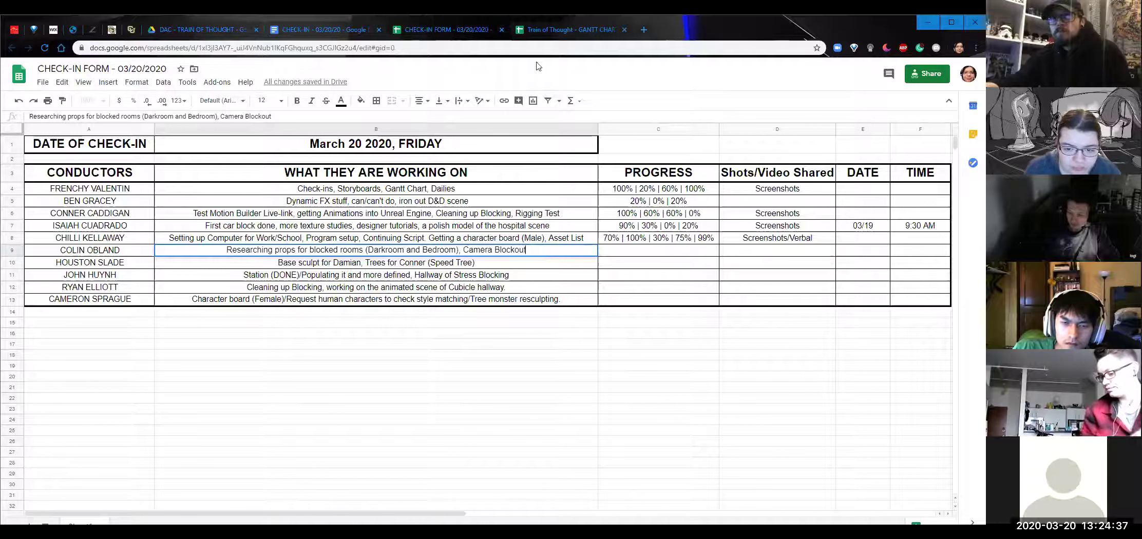
# Enter a non-bold vertical bar followed by 40% as the row 9 conductor's progress, ready for a value in front.
pyautogui.click(651, 251)
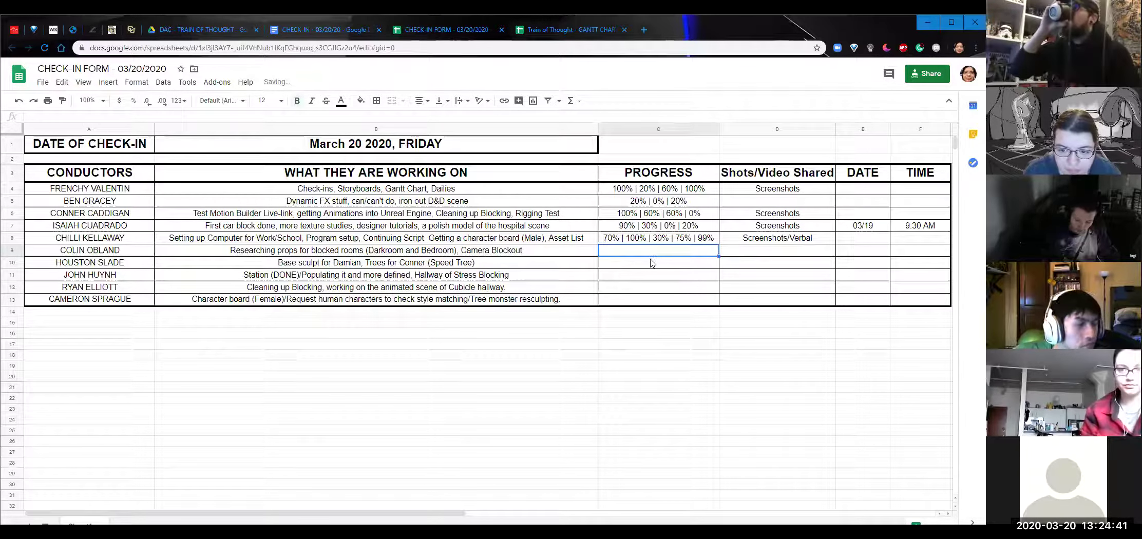
pyautogui.doubleClick(653, 251)
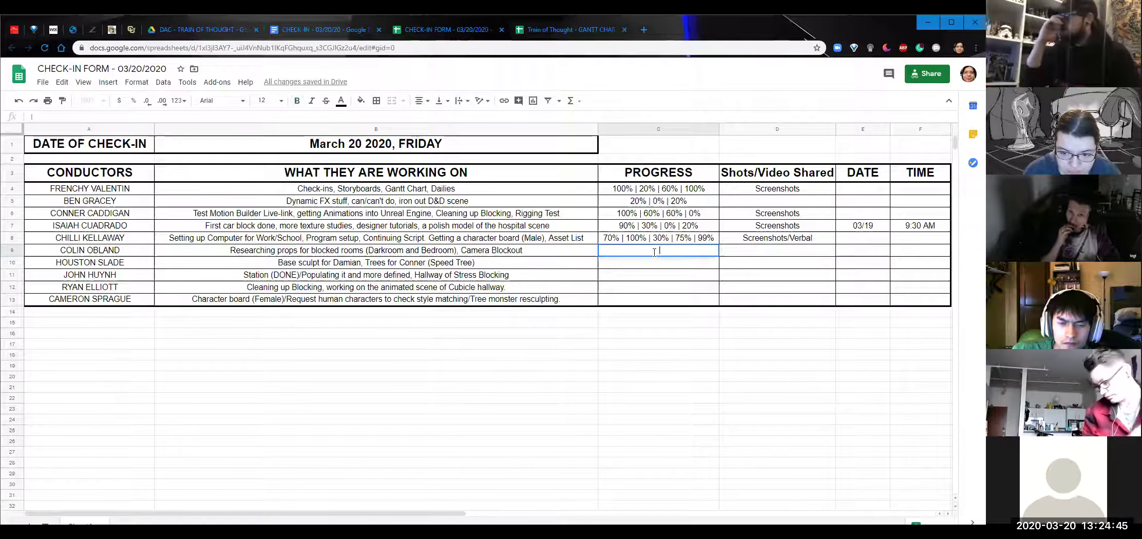
pyautogui.press('BackSpace')
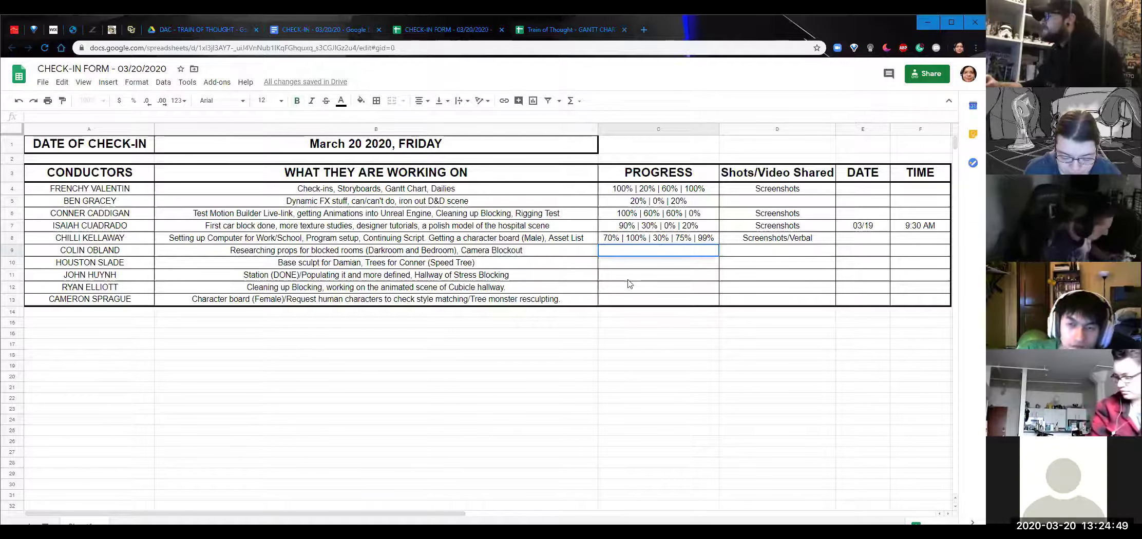
pyautogui.write('|')
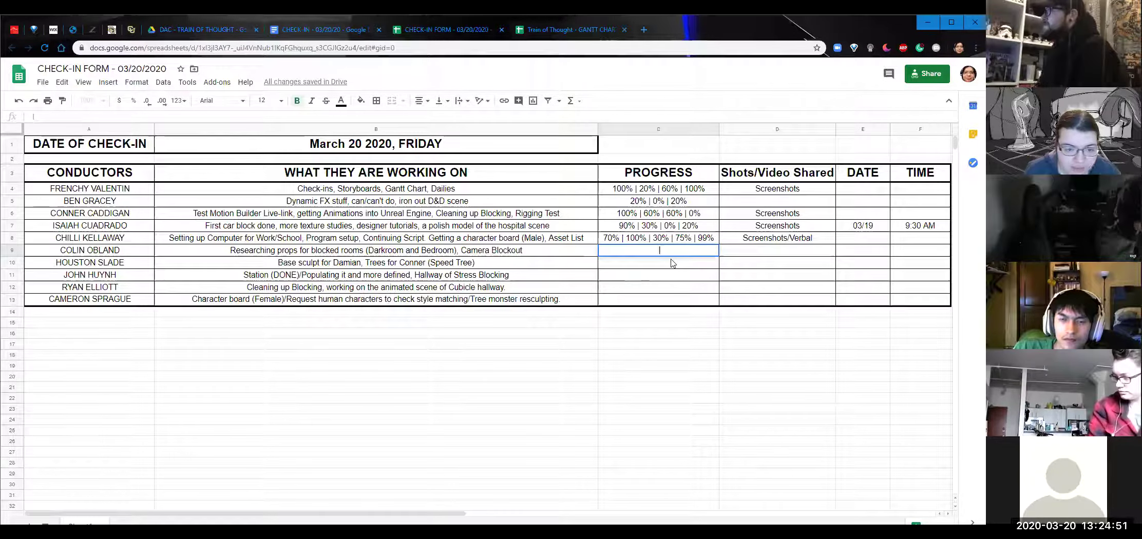
pyautogui.hotkey('shift', 'Left')
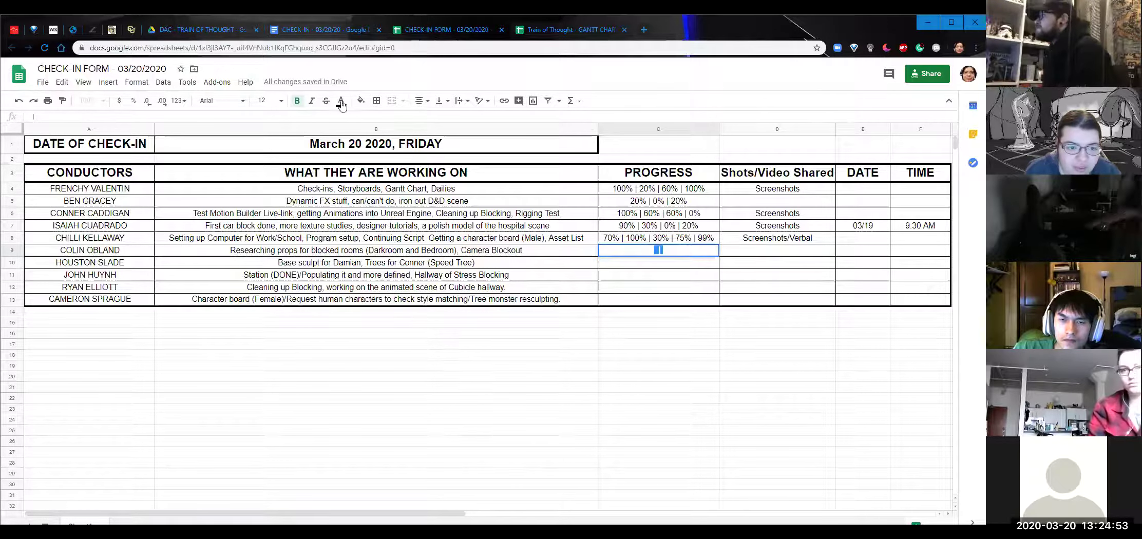
pyautogui.click(648, 253)
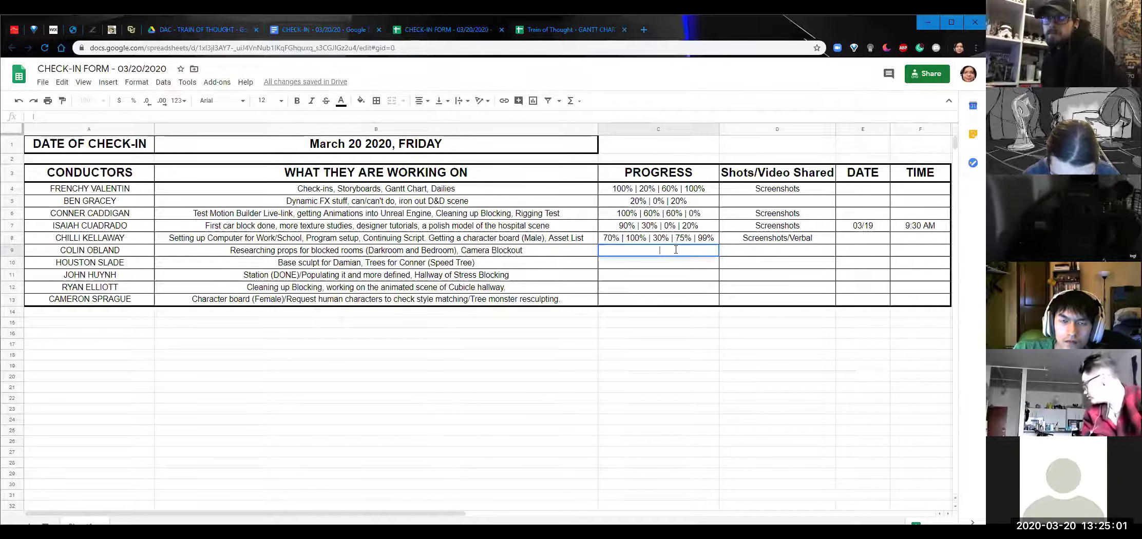
pyautogui.write('40')
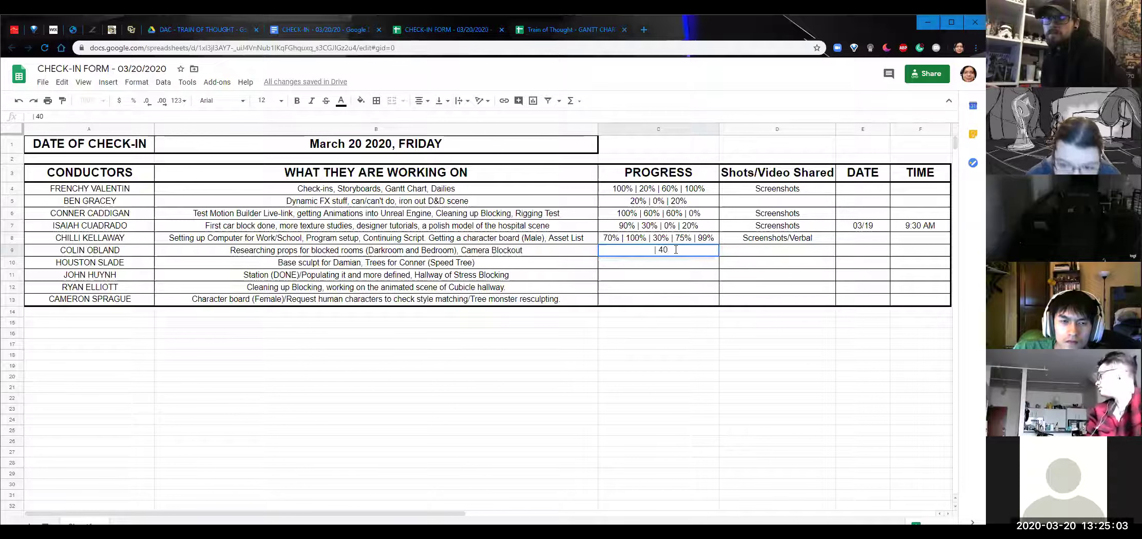
pyautogui.hotkey('ctrl', '5')
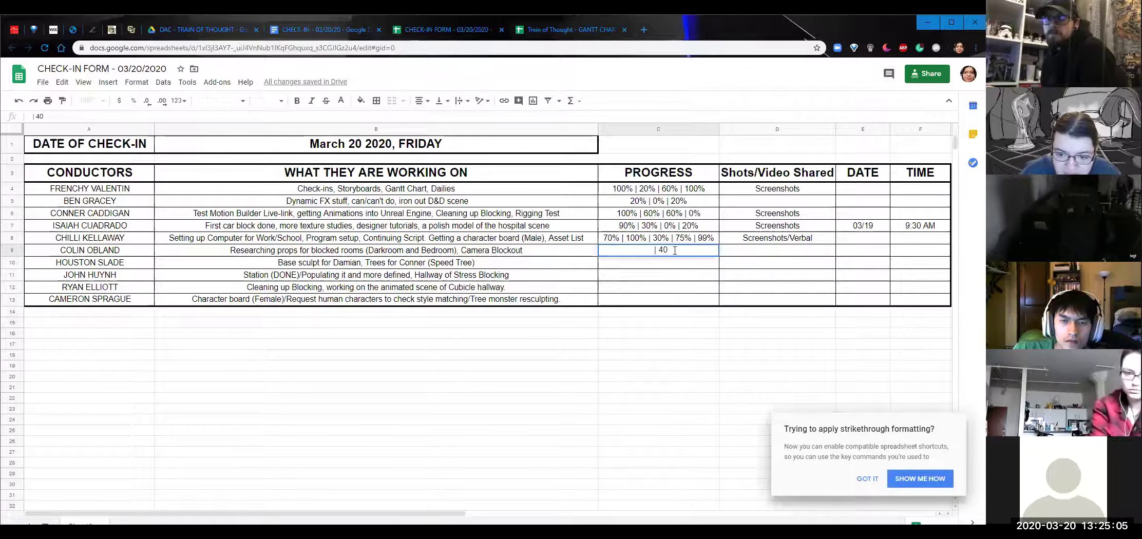
pyautogui.write('%')
pyautogui.click(638, 252)
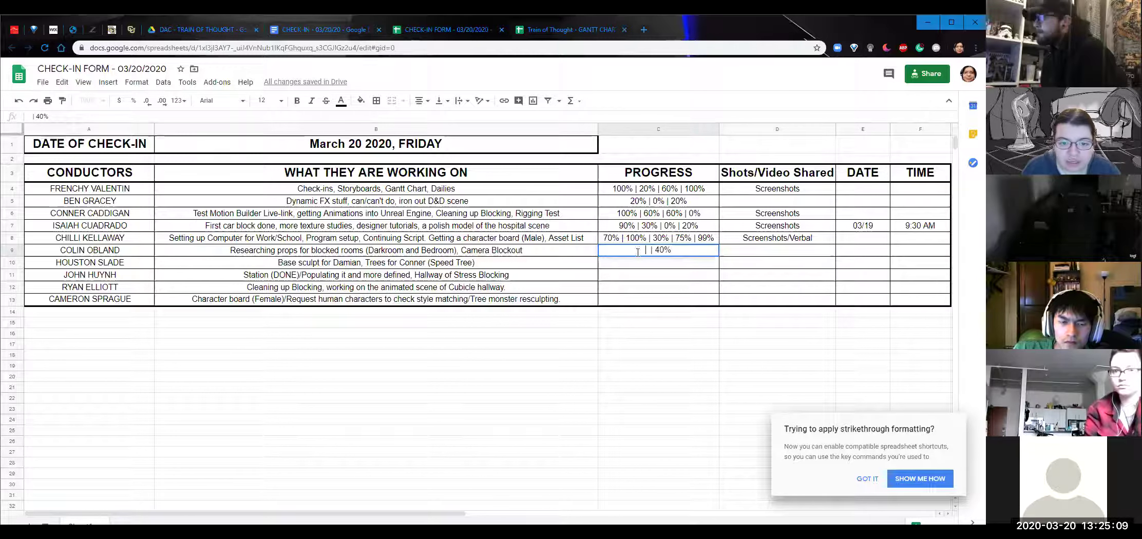
# Look through the Sheets folder in the DAC - TRAIN OF THOUGHT Drive folder and view the CHECK-IN - 03/20/20 document.
pyautogui.click(179, 29)
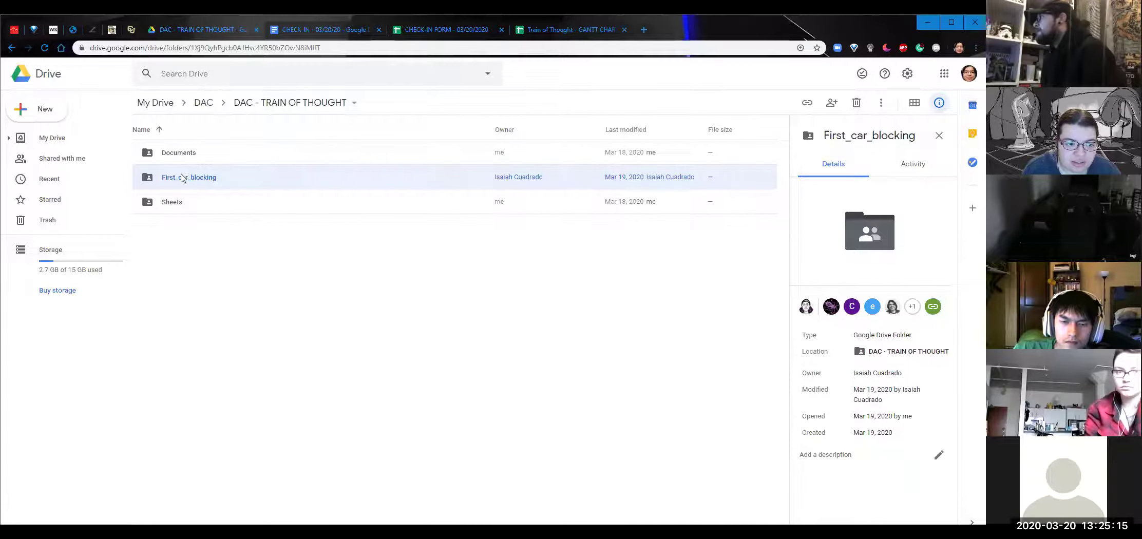
pyautogui.click(172, 209)
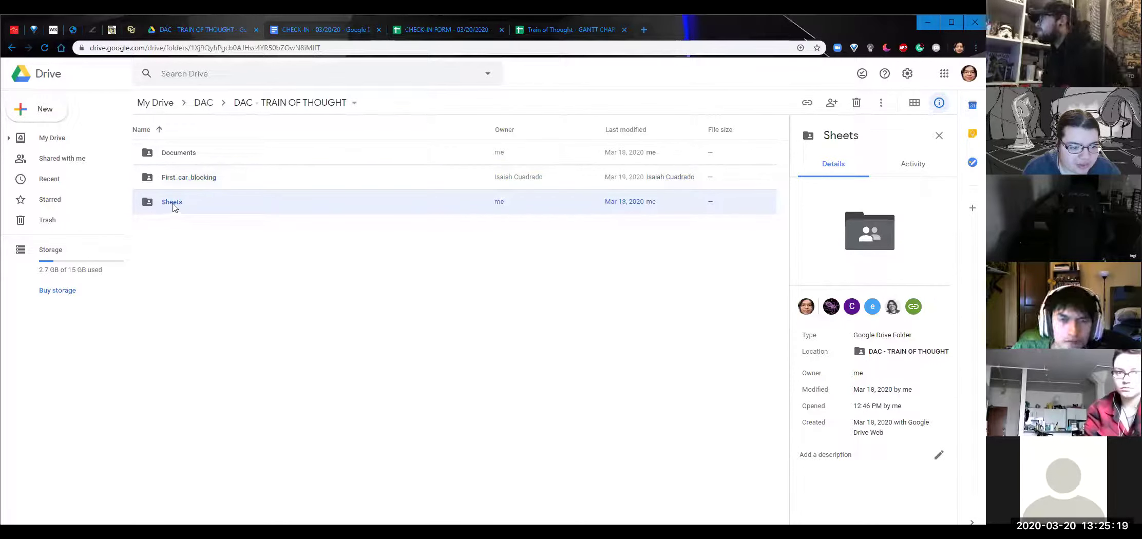
pyautogui.doubleClick(173, 207)
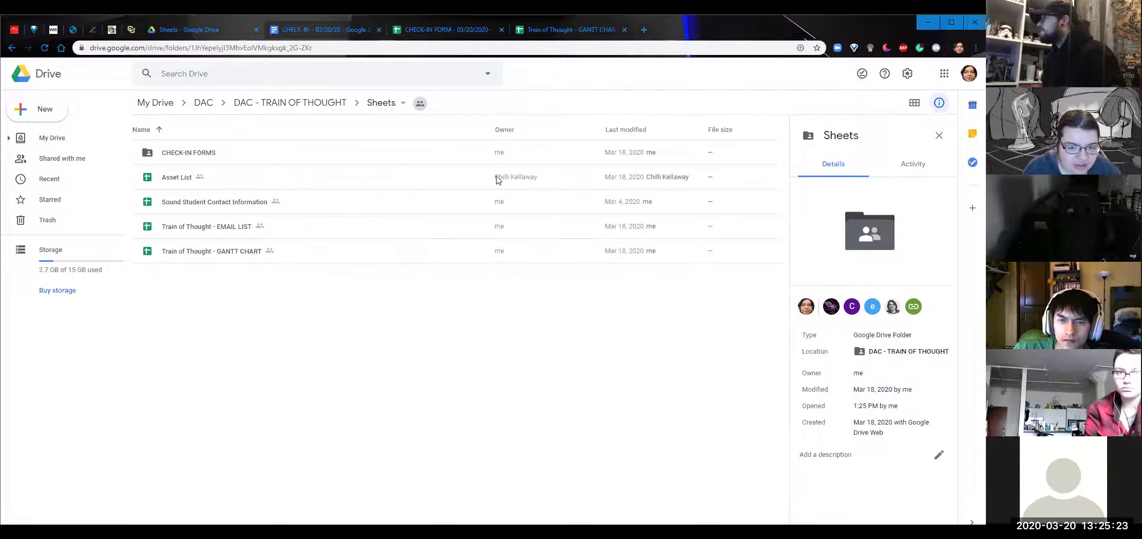
pyautogui.click(299, 105)
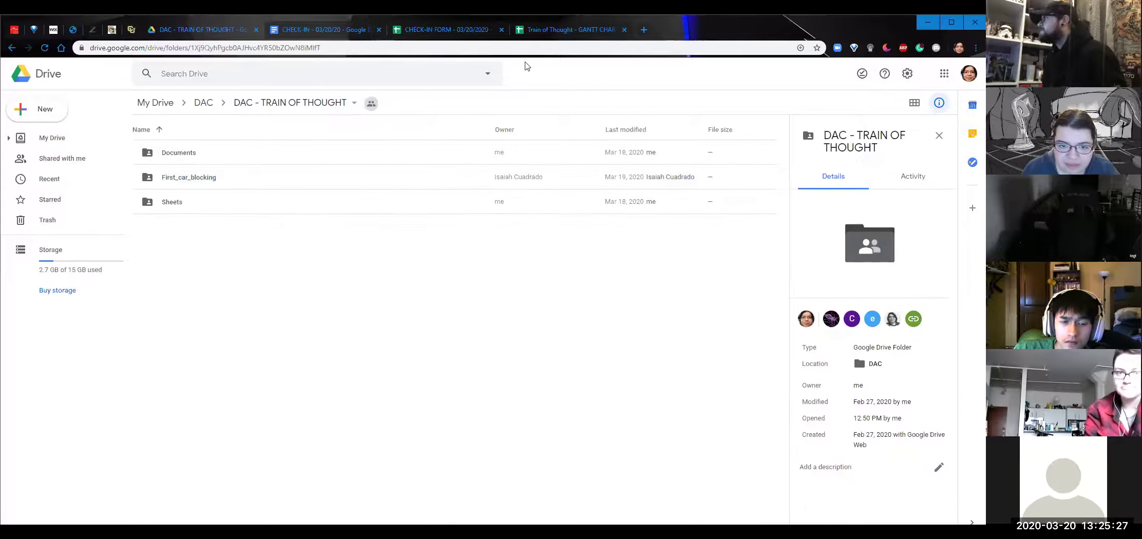
pyautogui.click(345, 31)
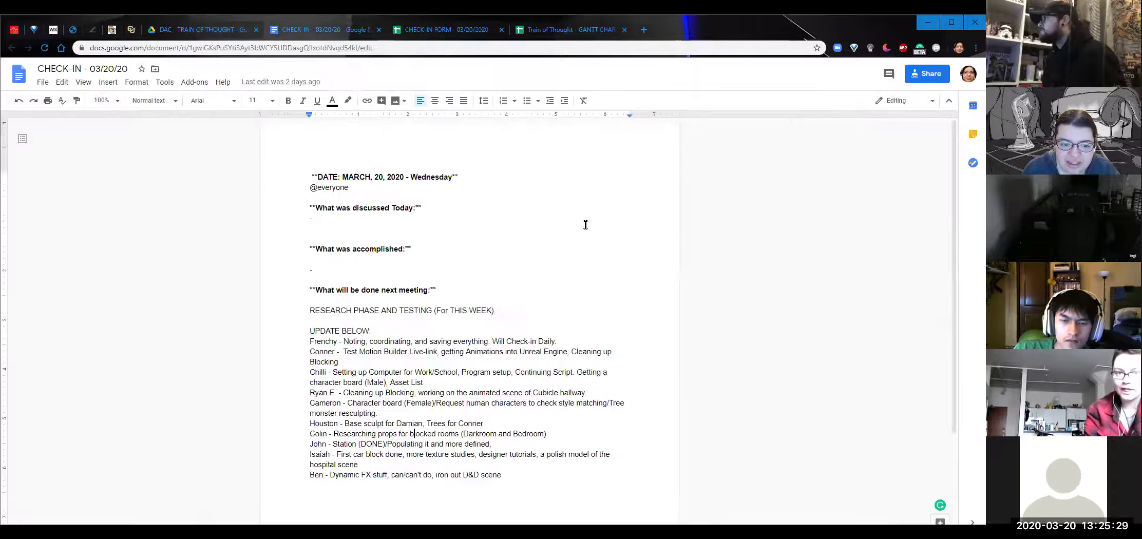
# Return to the CHECK-IN FORM - 03/20/2020 spreadsheet and set the row 9 conductor's progress to 80% | 25%.
pyautogui.click(436, 30)
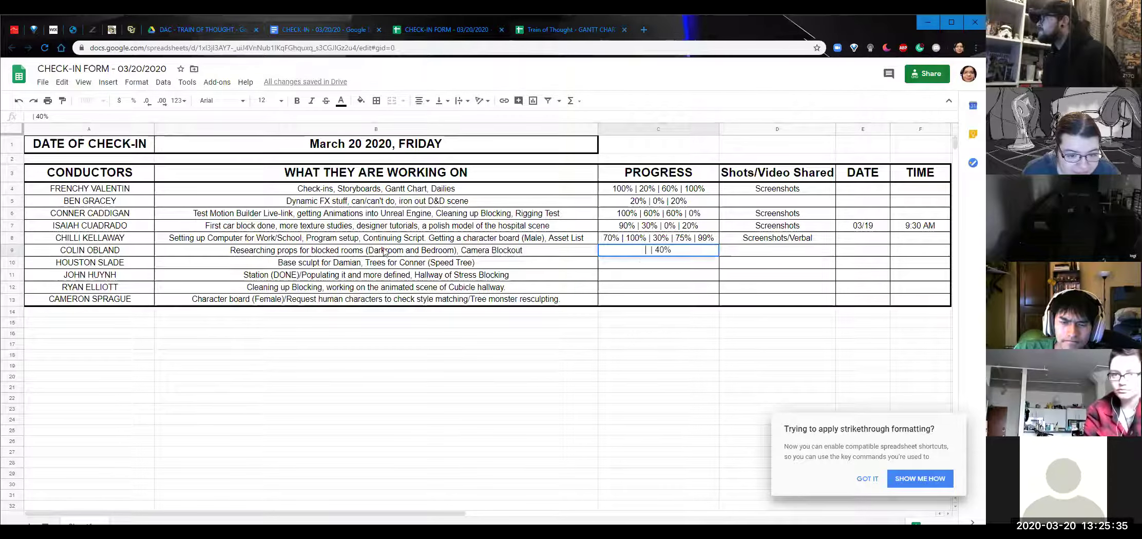
pyautogui.moveTo(672, 249); pyautogui.dragTo(656, 250)
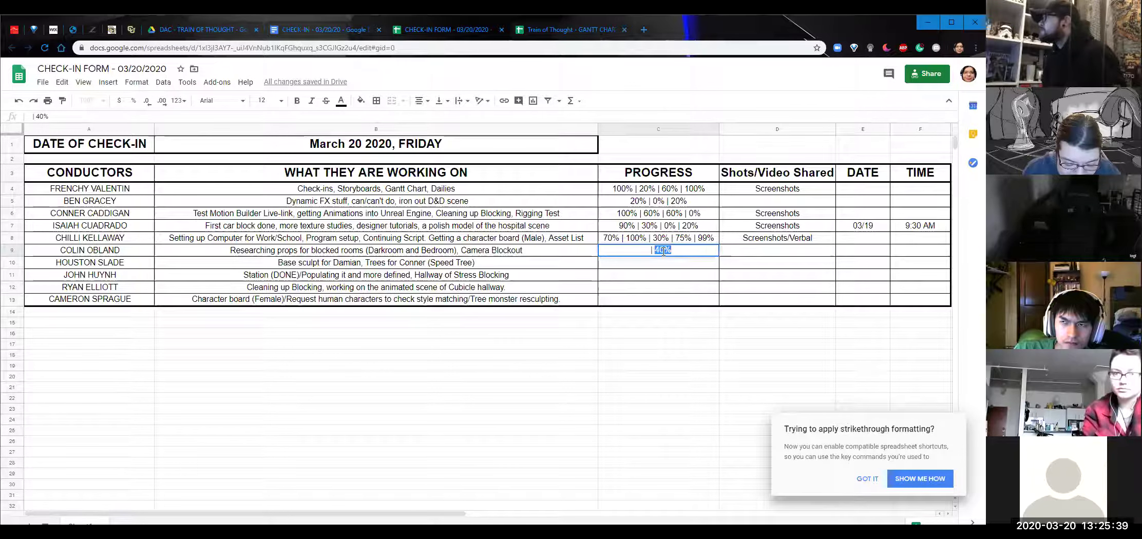
pyautogui.write('25%')
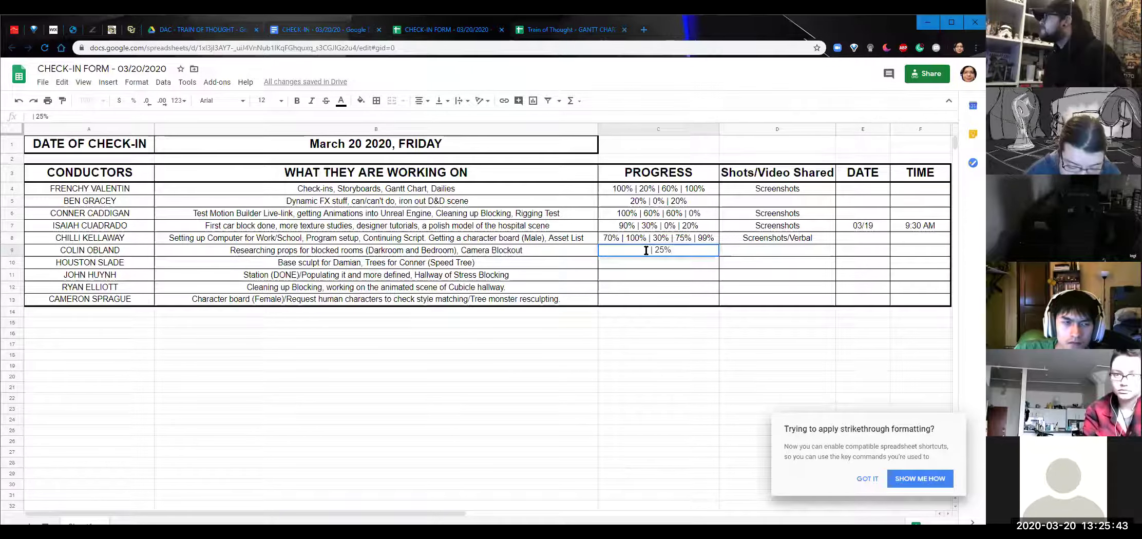
pyautogui.write('80%')
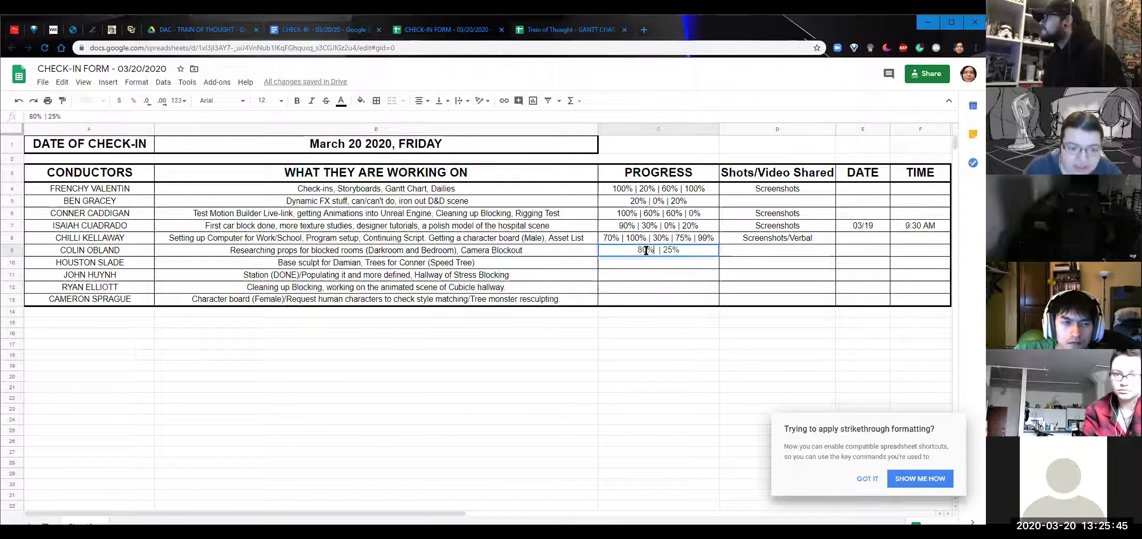
# Record N/A as the row 10 conductor's progress.
pyautogui.click(659, 266)
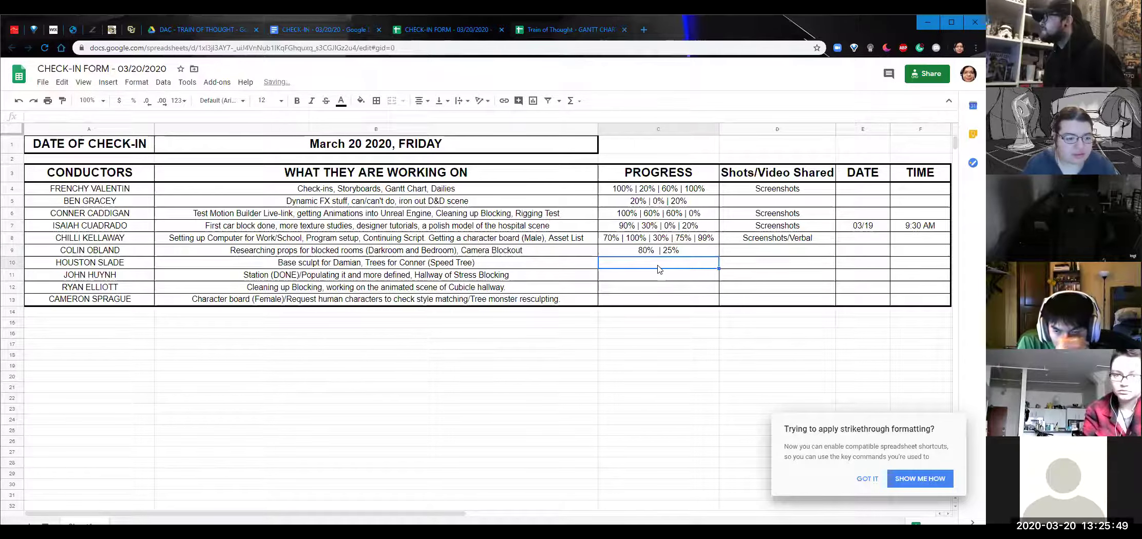
pyautogui.scroll(-1, 644, 277)
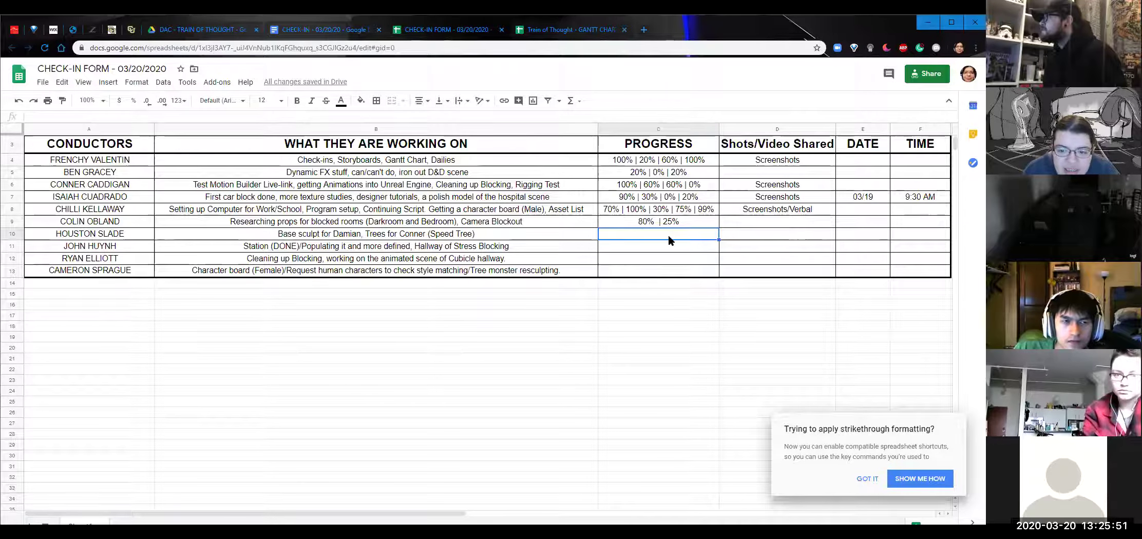
pyautogui.write('N/A')
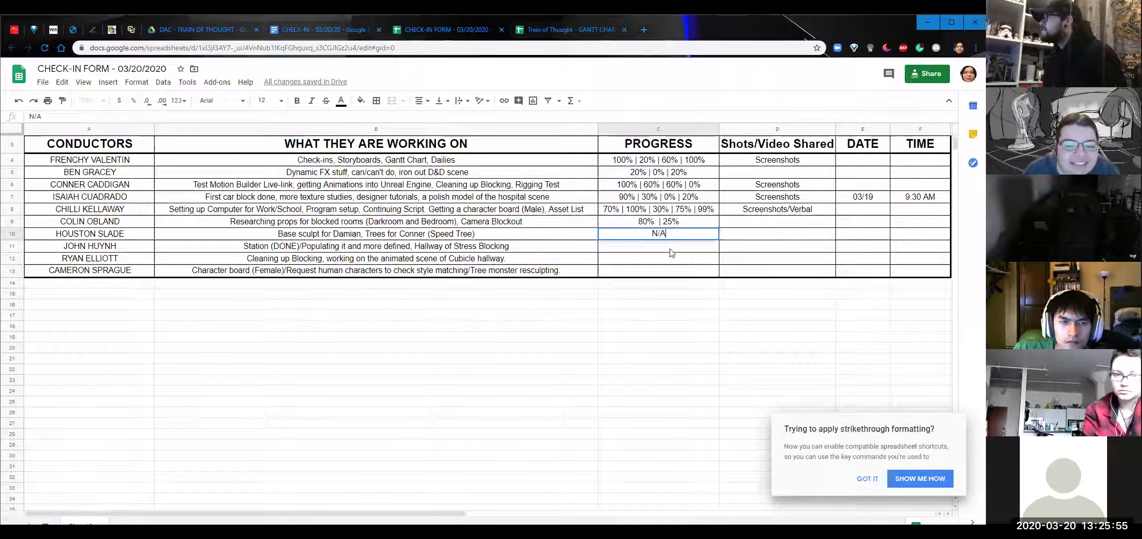
# Enter 100% | 10% followed by another vertical bar as the row 11 conductor's progress.
pyautogui.click(673, 248)
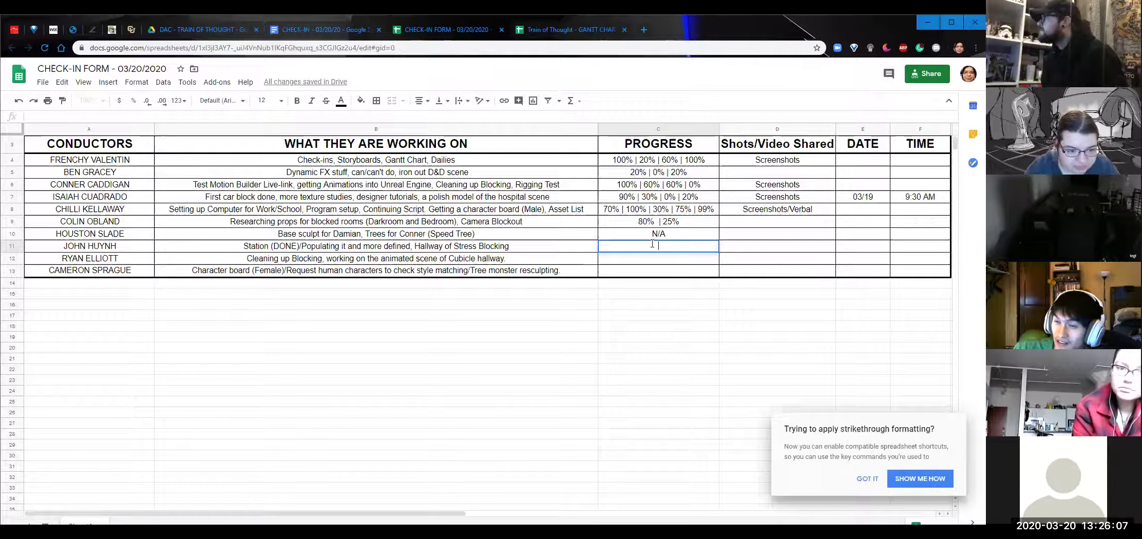
pyautogui.doubleClick(652, 243)
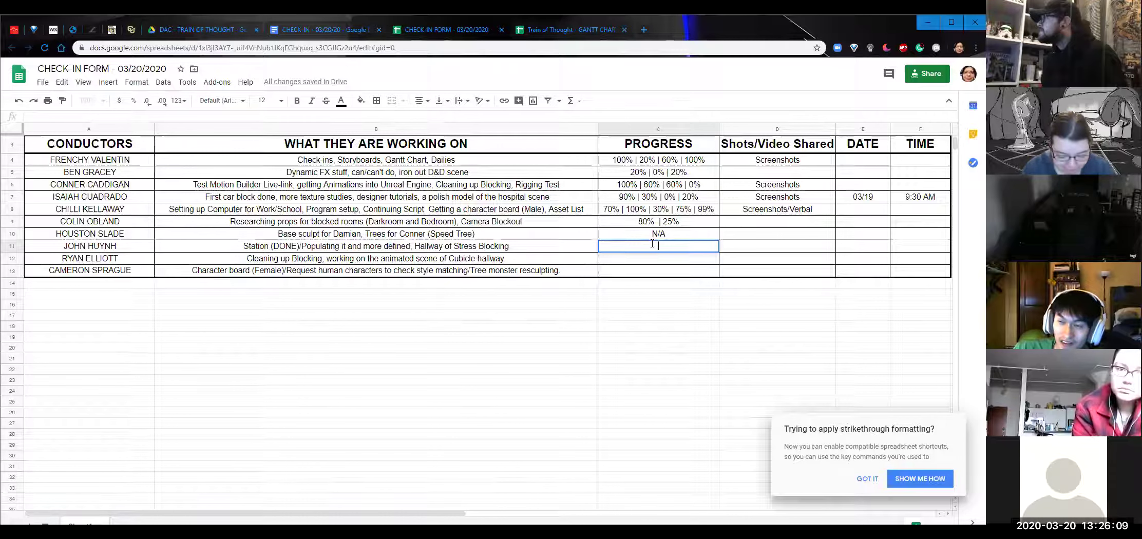
pyautogui.write('1005/')
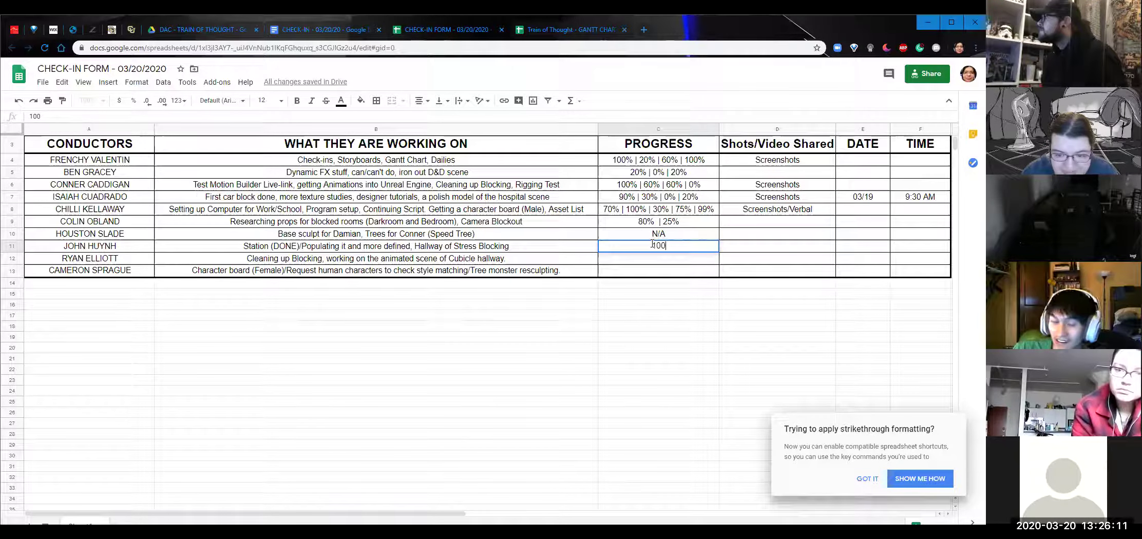
pyautogui.press('BackSpace')
pyautogui.press('BackSpace')
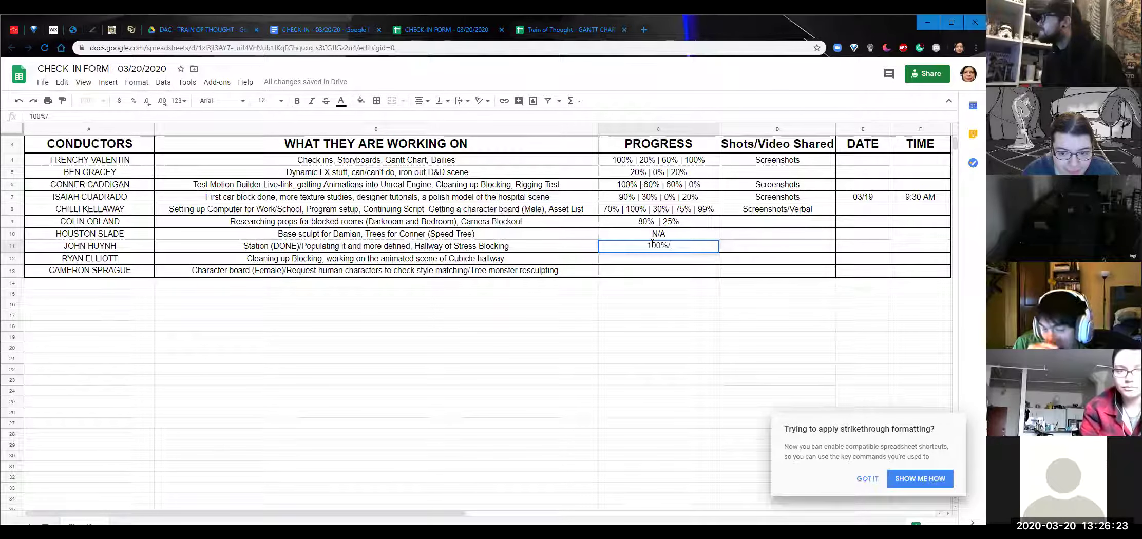
pyautogui.write('|')
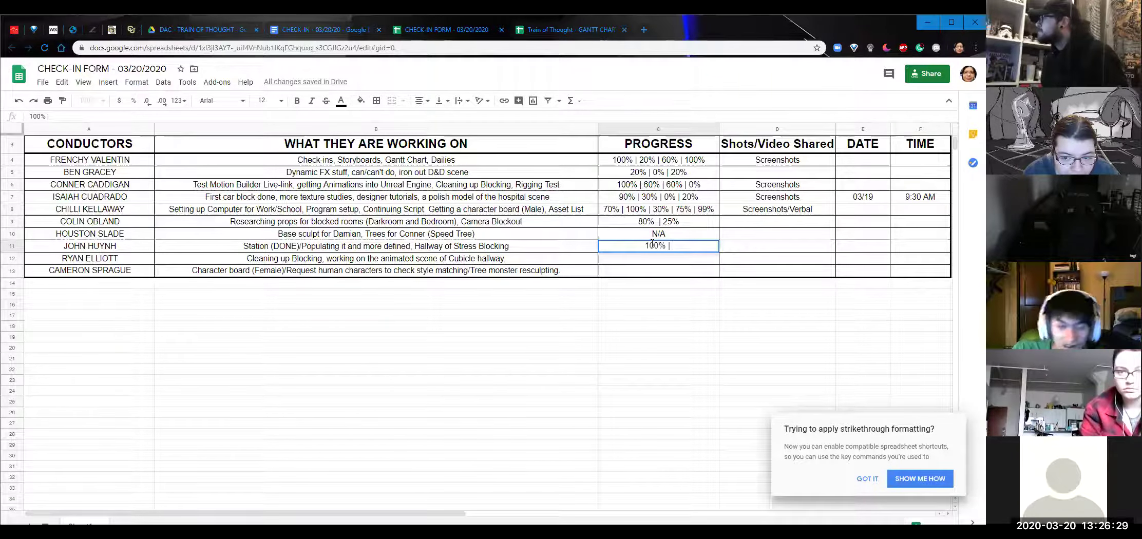
pyautogui.write('105')
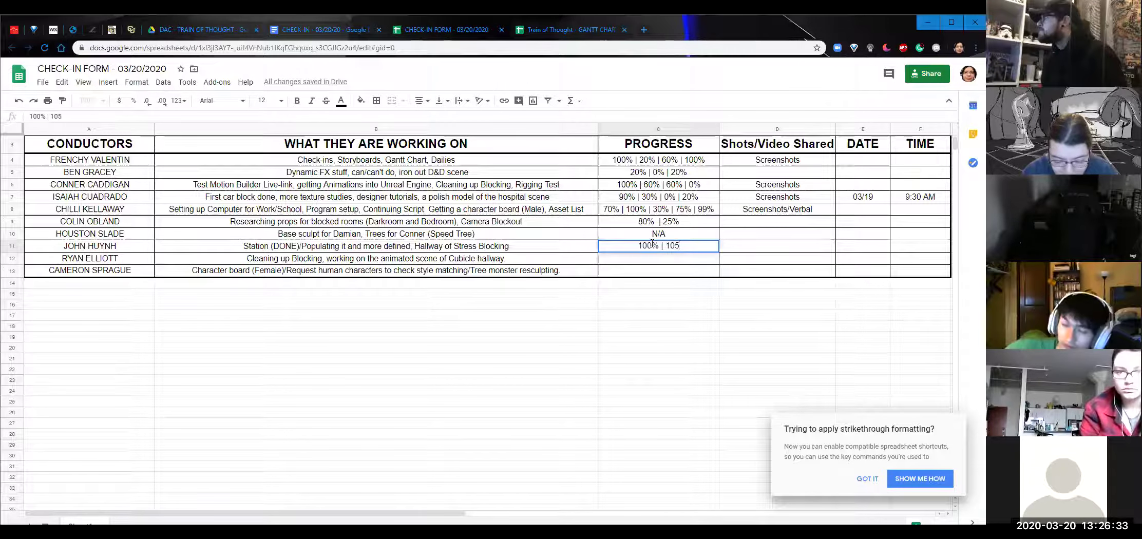
pyautogui.press('BackSpace')
pyautogui.write('%')
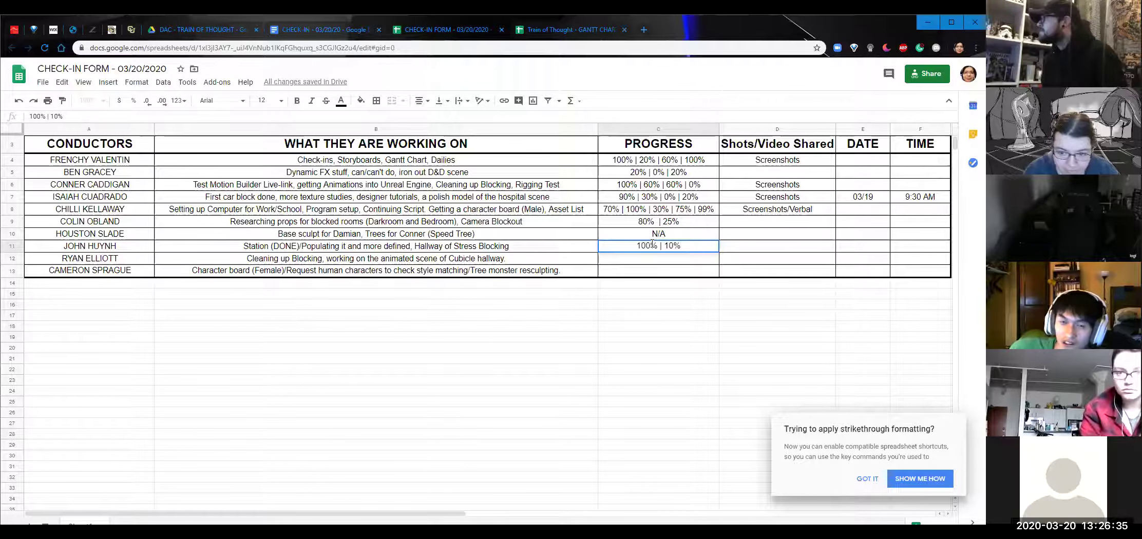
pyautogui.write(' |')
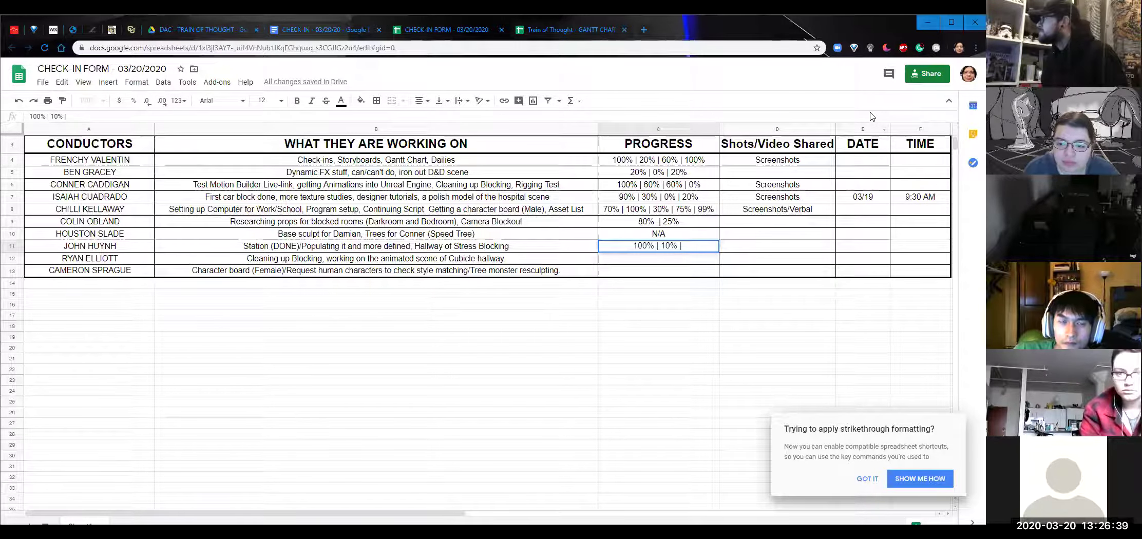
# Record Expecting Screenshots as the shots or video shared by the row 11 conductor.
pyautogui.click(752, 246)
pyautogui.write('screen')
pyautogui.press('BackSpace')
pyautogui.press('BackSpace')
pyautogui.press('BackSpace')
pyautogui.press('BackSpace')
pyautogui.press('BackSpace')
pyautogui.press('BackSpace')
pyautogui.write('Exp')
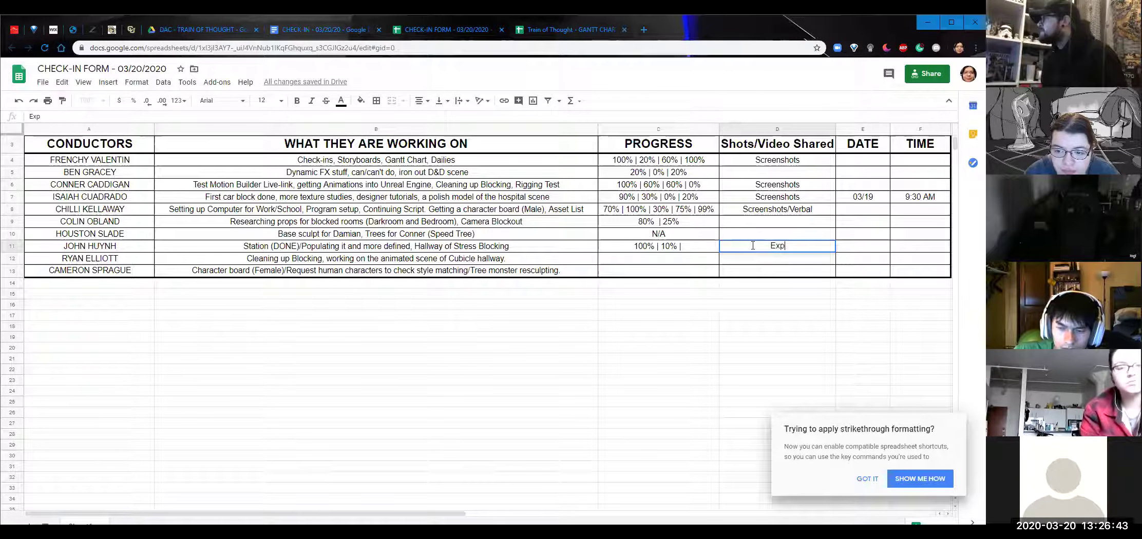
pyautogui.write('ecting Screenshots')
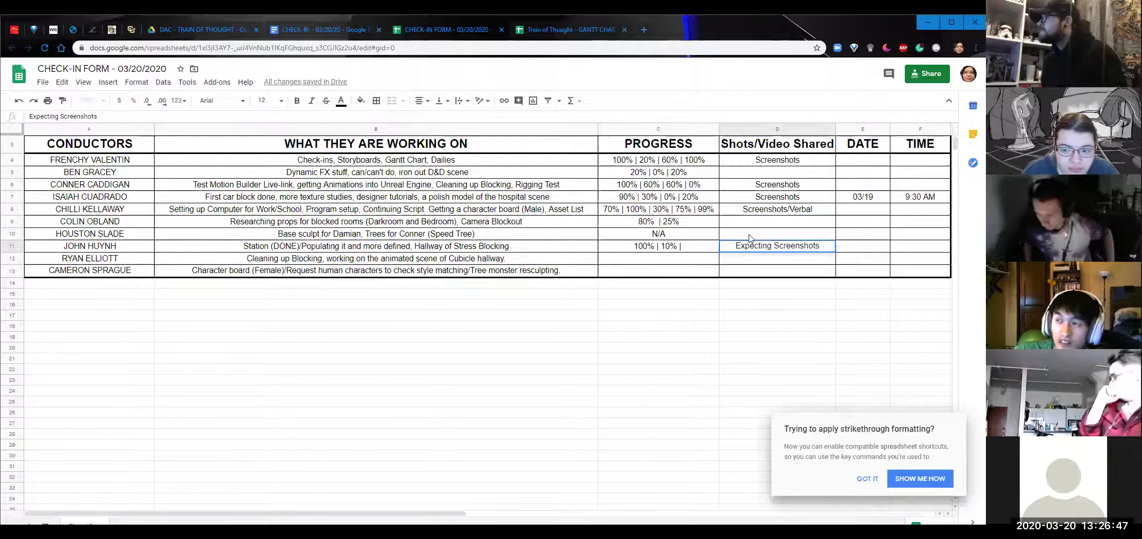
# Record the shots or video shared as Screenshot for the row 9 conductor and N/A for the row 10 conductor.
pyautogui.click(750, 218)
pyautogui.write('Scr')
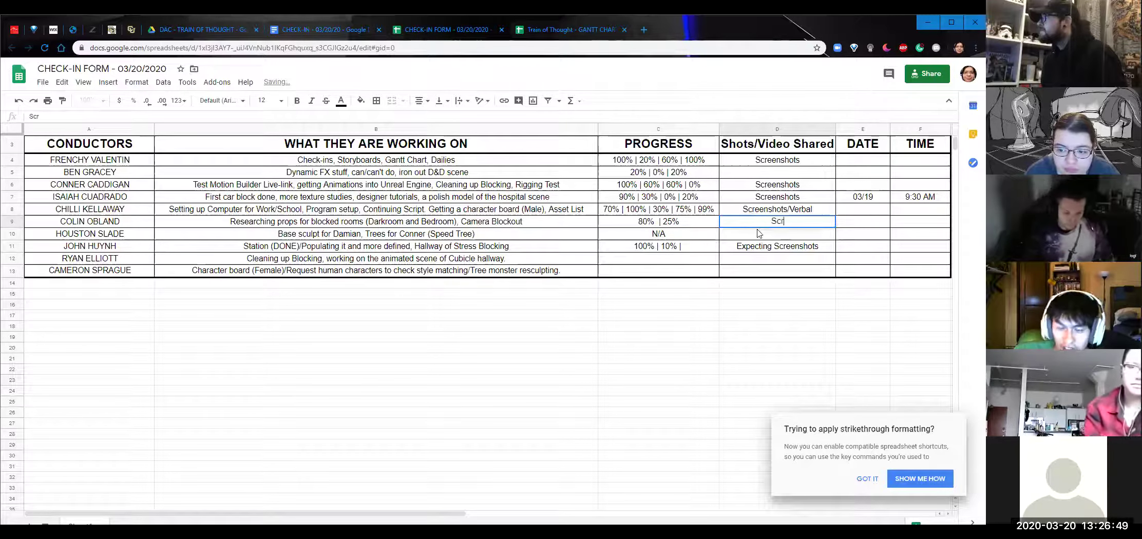
pyautogui.write('eens')
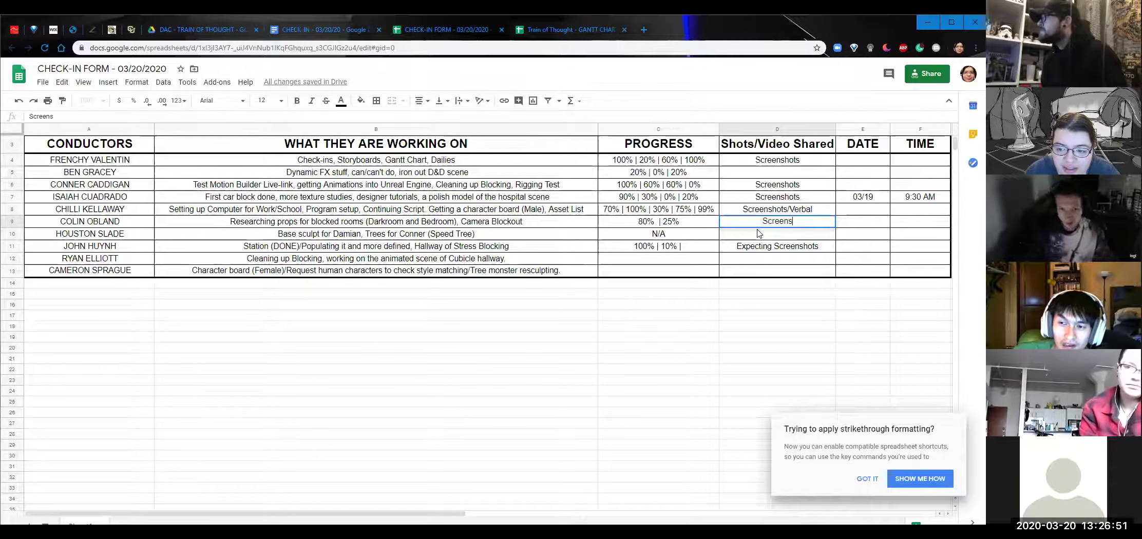
pyautogui.write('hot')
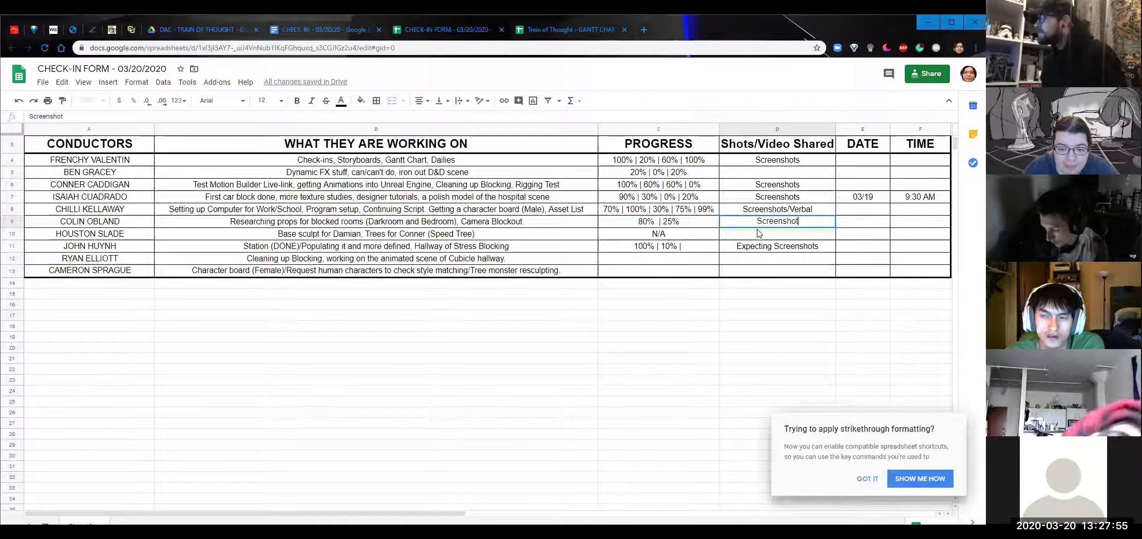
pyautogui.press('Return')
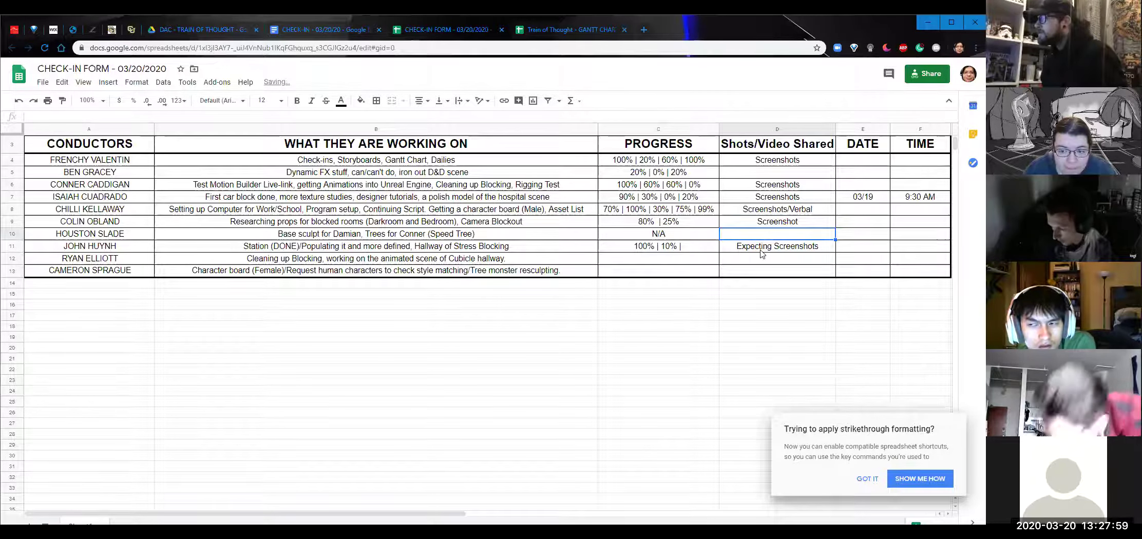
pyautogui.write('N/A')
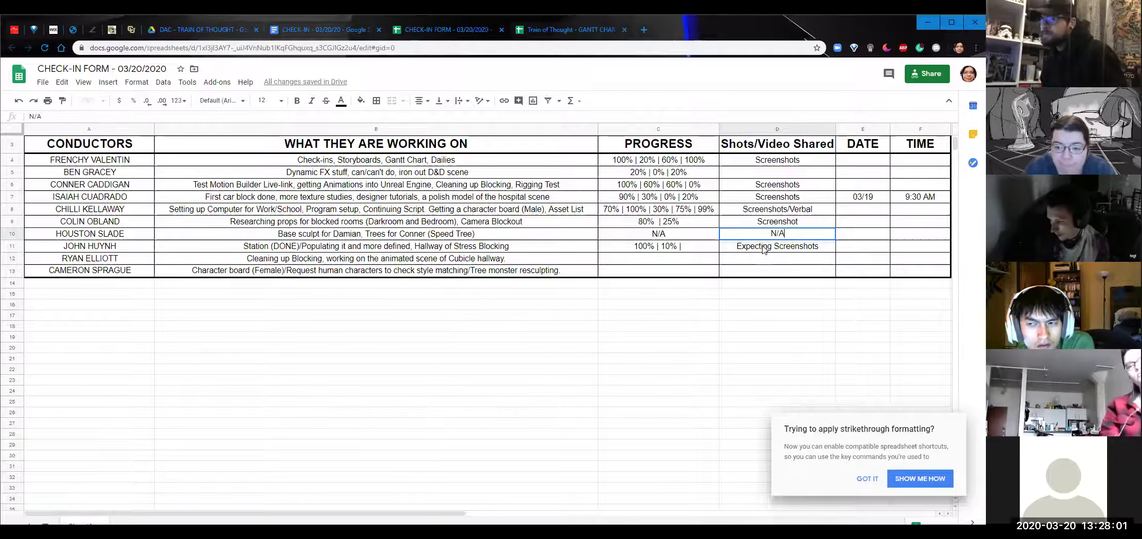
# Add 0% as the third value of the row 11 conductor's progress.
pyautogui.click(694, 246)
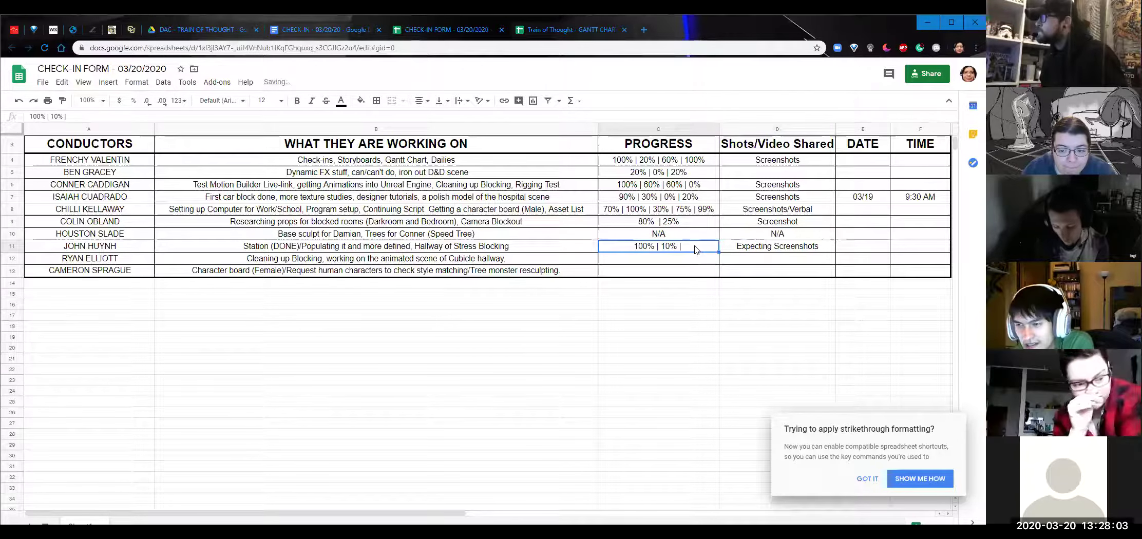
pyautogui.doubleClick(695, 245)
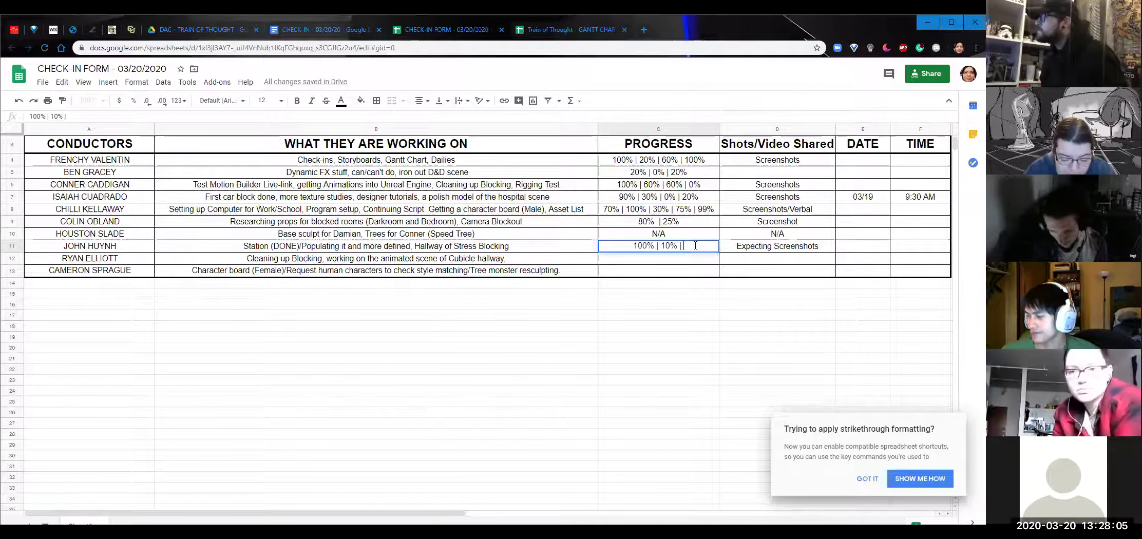
pyautogui.write('0%')
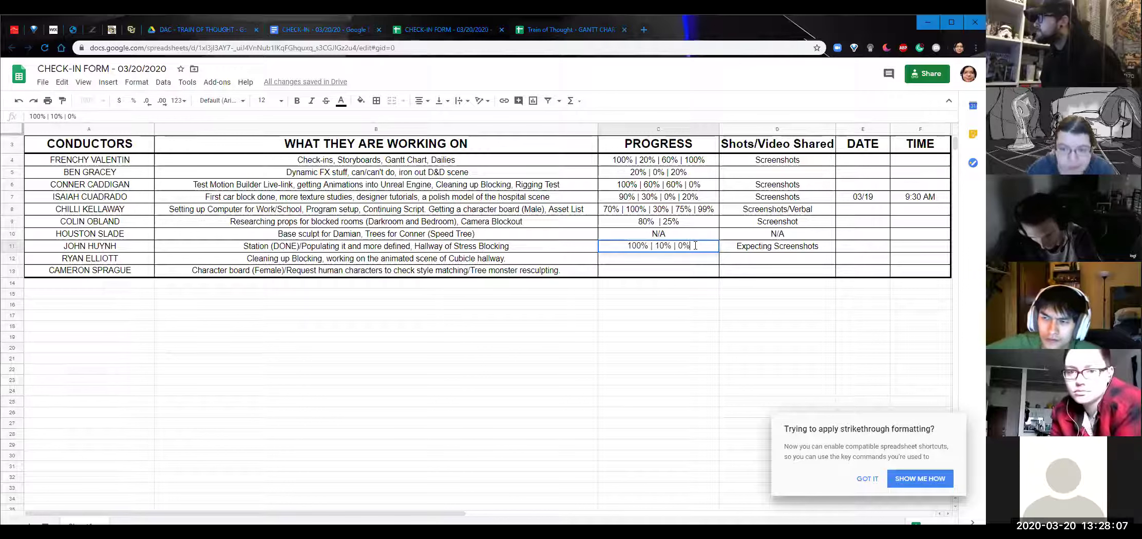
pyautogui.click(678, 260)
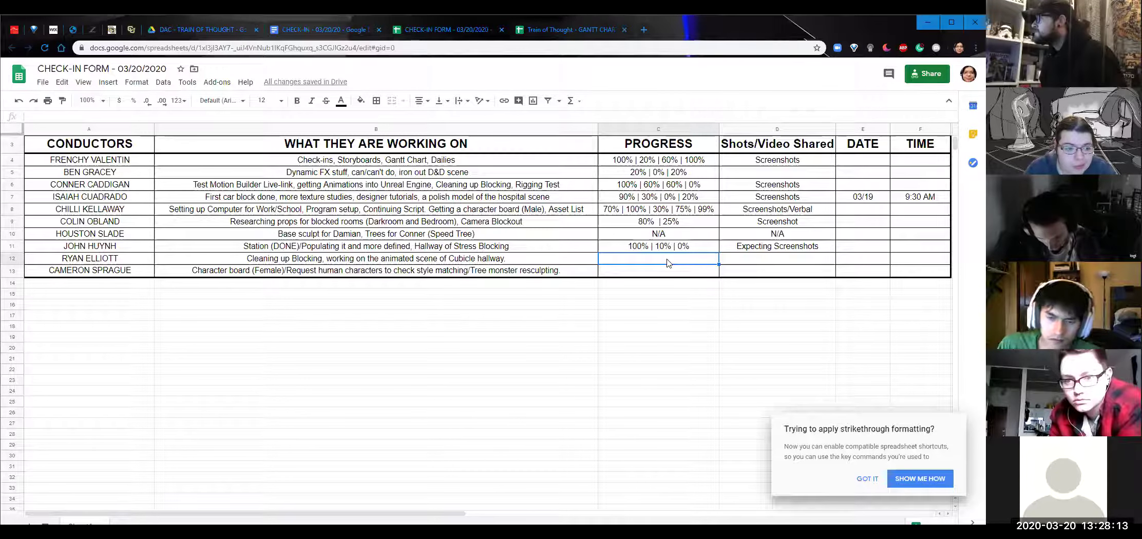
# Record Verbal as the shots or video shared by the row 5 conductor.
pyautogui.click(765, 175)
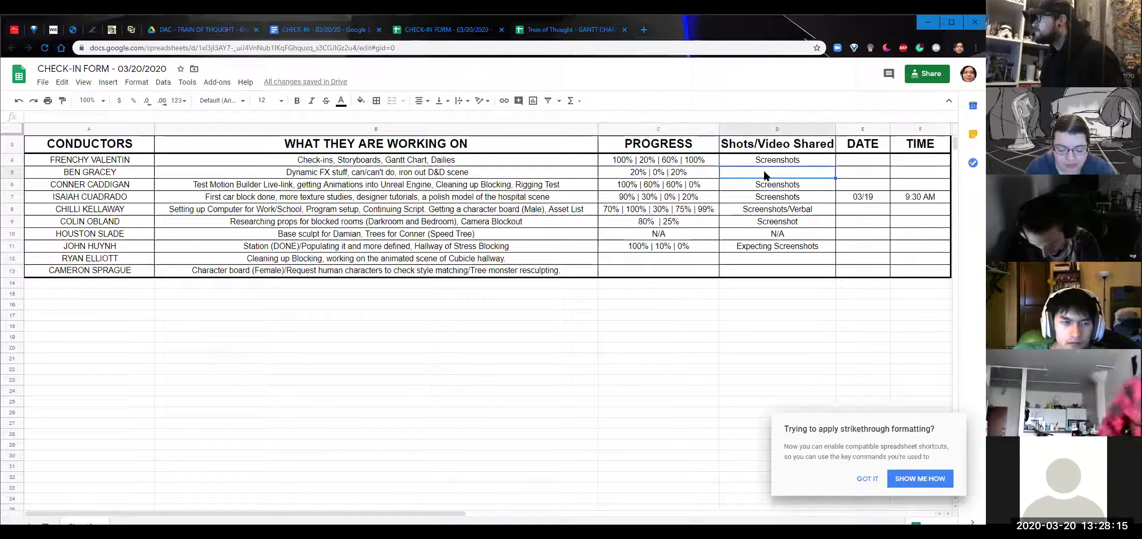
pyautogui.write('Verbal')
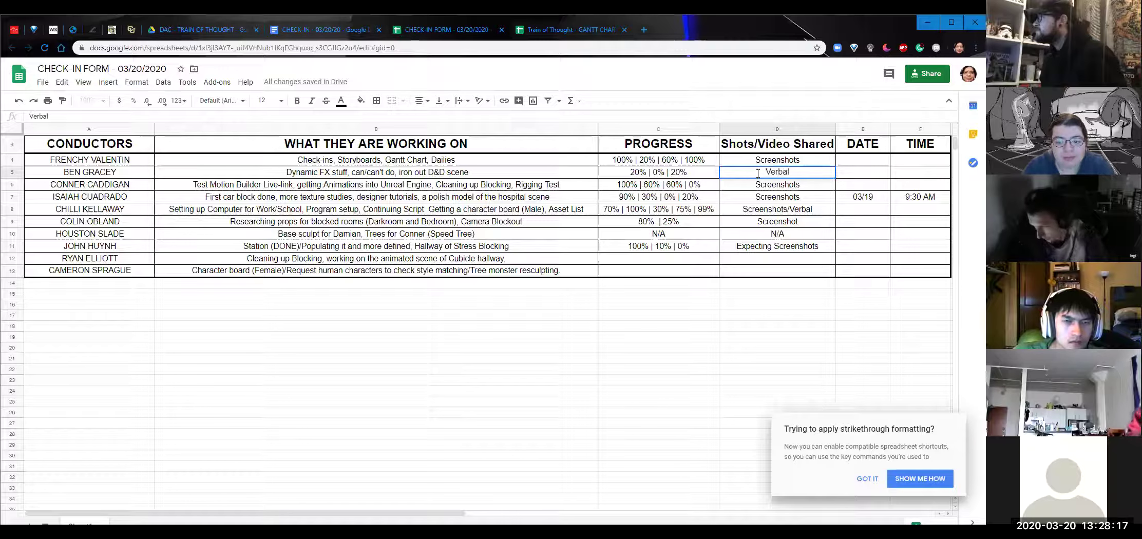
pyautogui.click(667, 261)
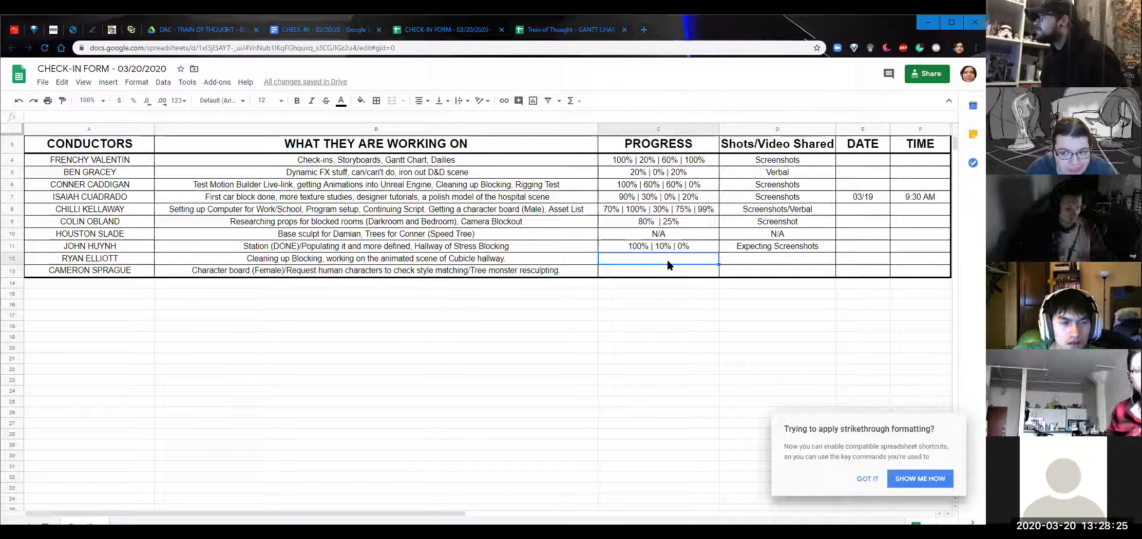
# Record 03/20 as the check-in date for the conductors in rows 4, 5 and 6.
pyautogui.click(866, 163)
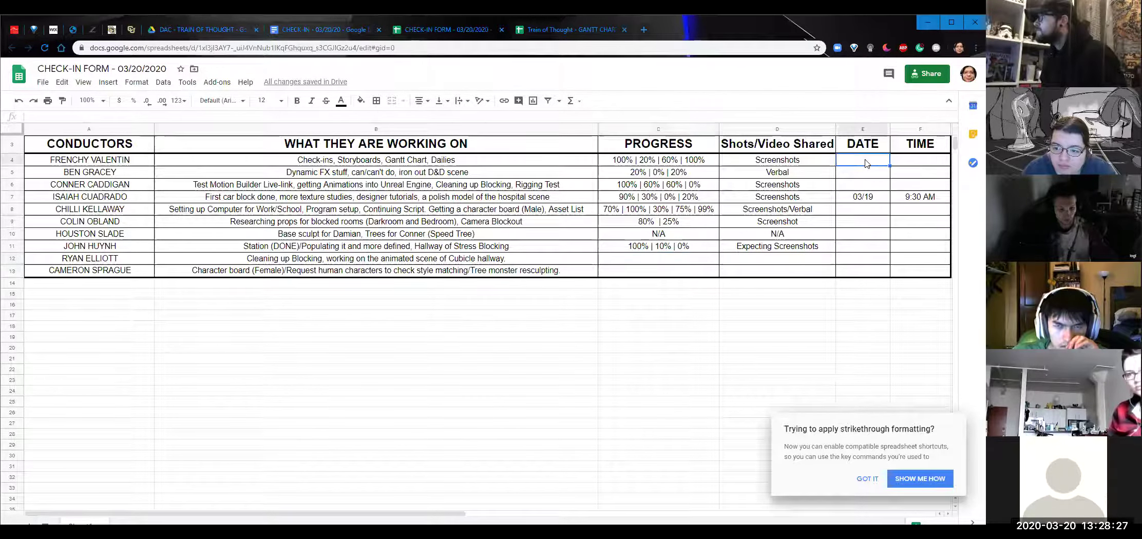
pyautogui.write('03/')
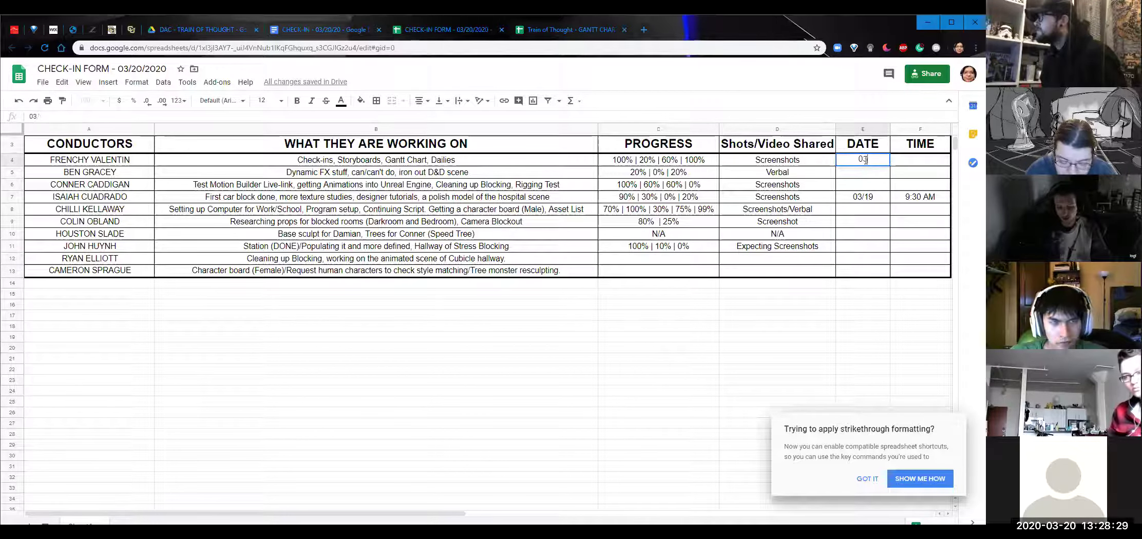
pyautogui.write('20')
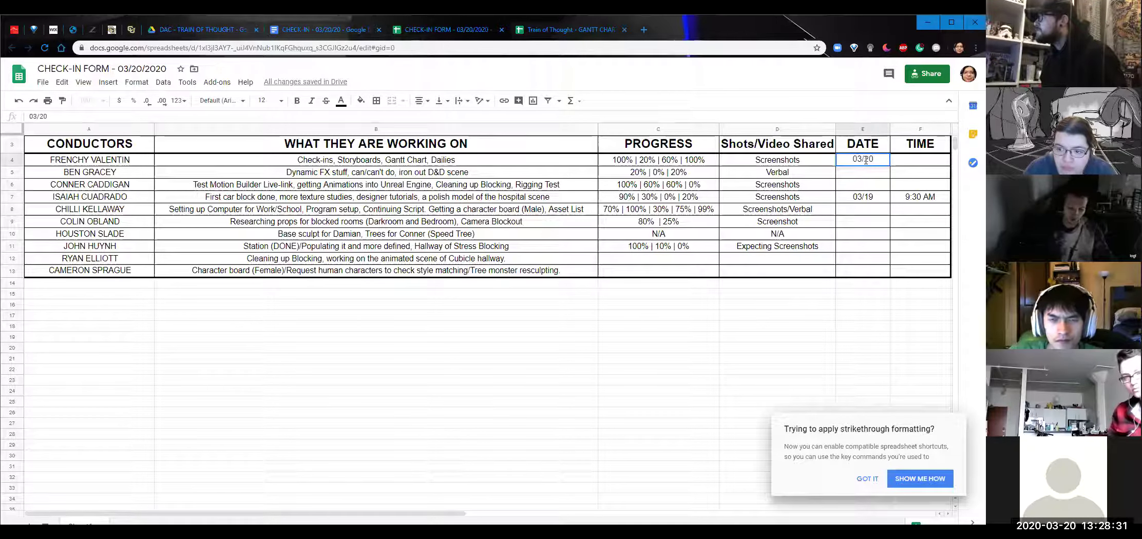
pyautogui.click(863, 173)
pyautogui.write('03/20')
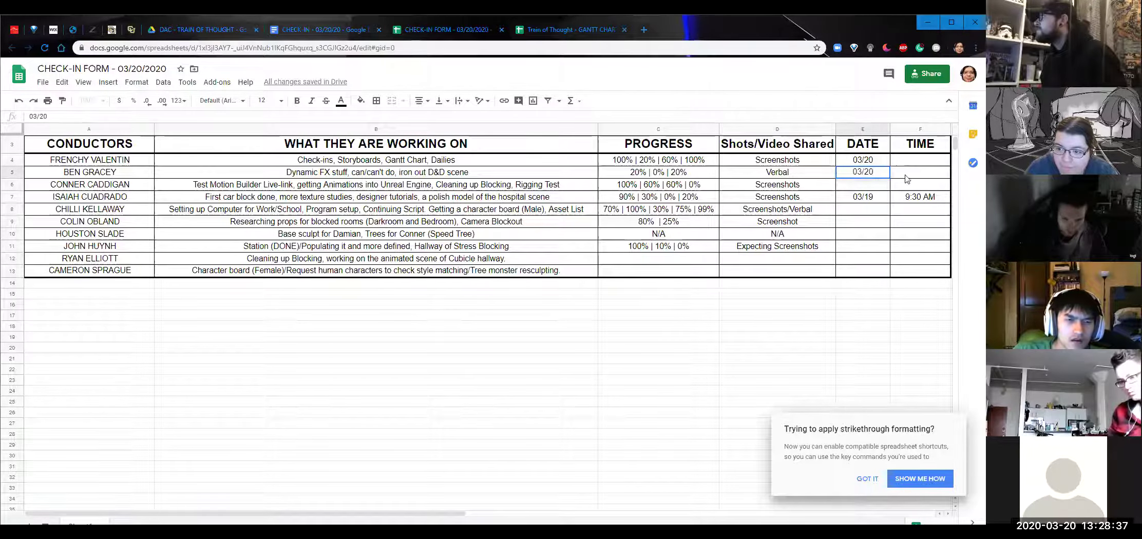
pyautogui.click(868, 188)
pyautogui.write('03/20')
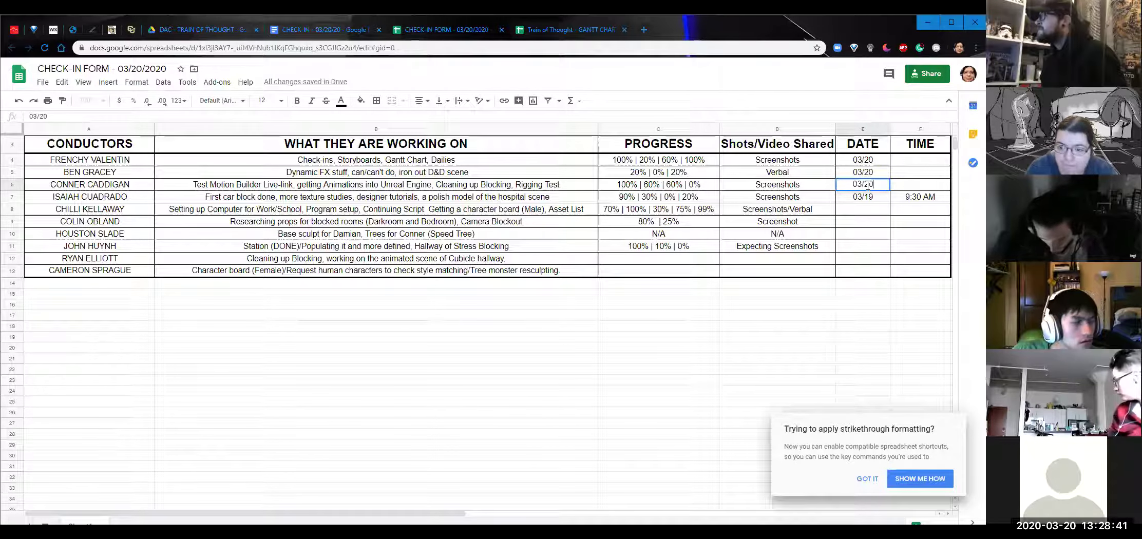
# Record 03/20 as the check-in date for the row 8 and row 9 conductors.
pyautogui.click(856, 214)
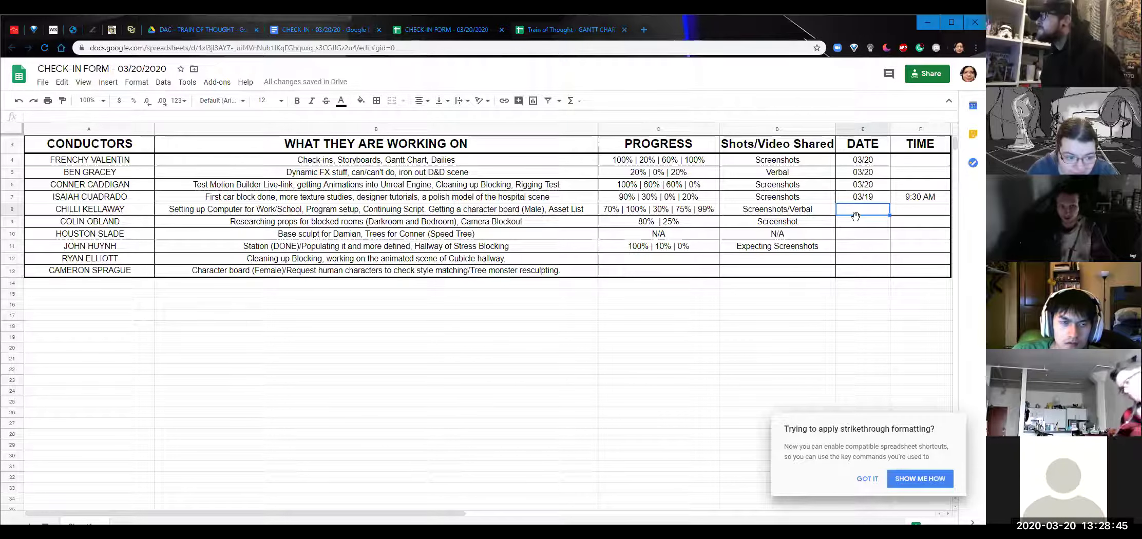
pyautogui.write('03/20')
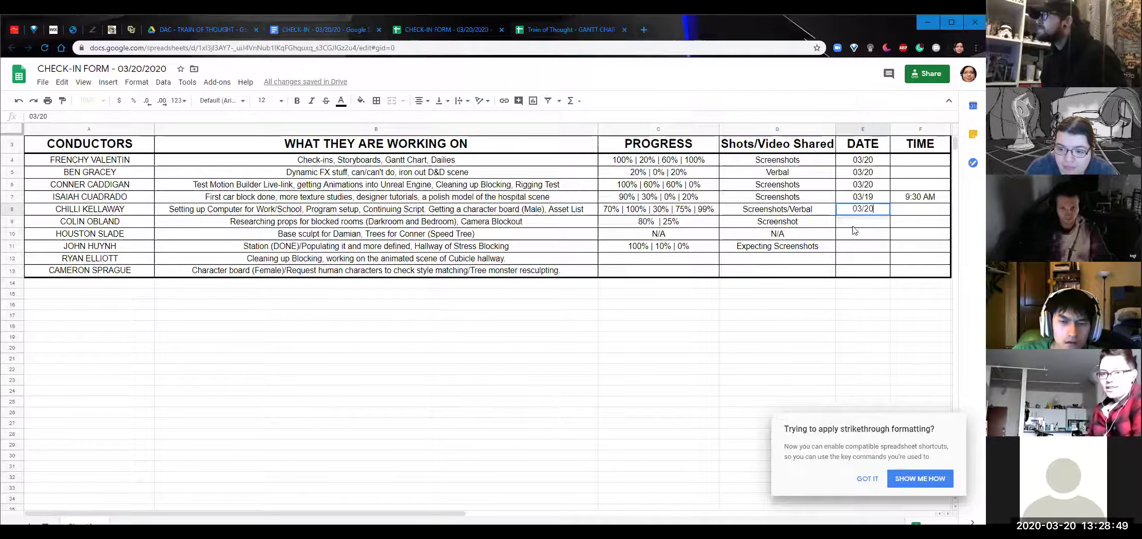
pyautogui.press('Return')
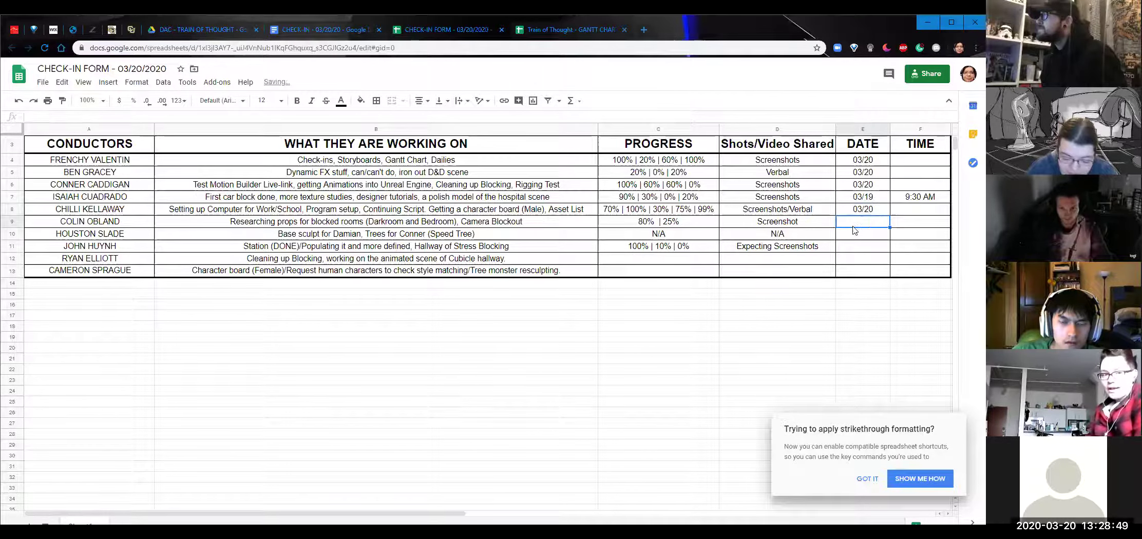
pyautogui.write('03/20')
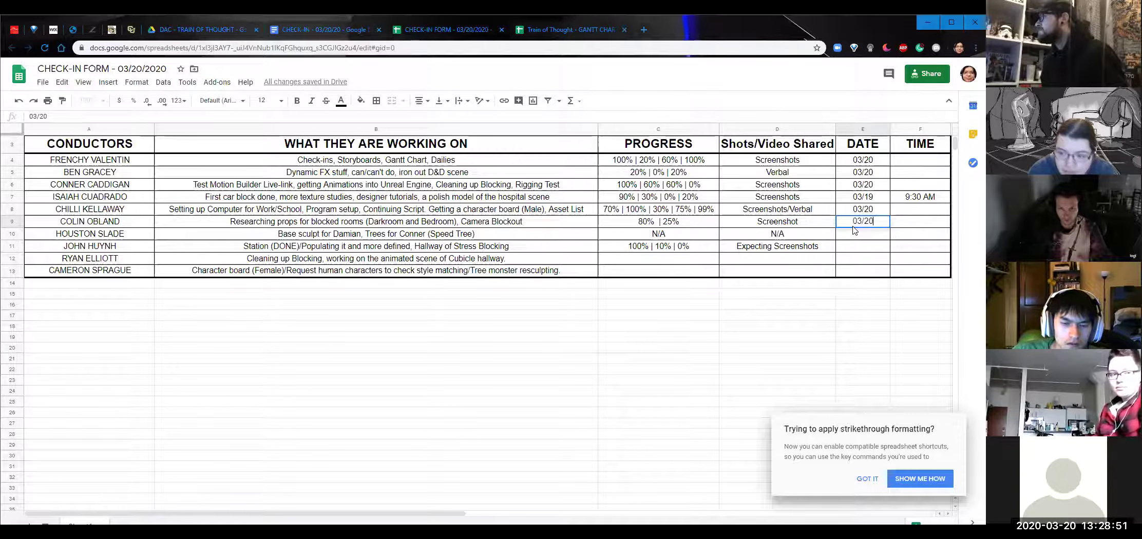
pyautogui.click(908, 161)
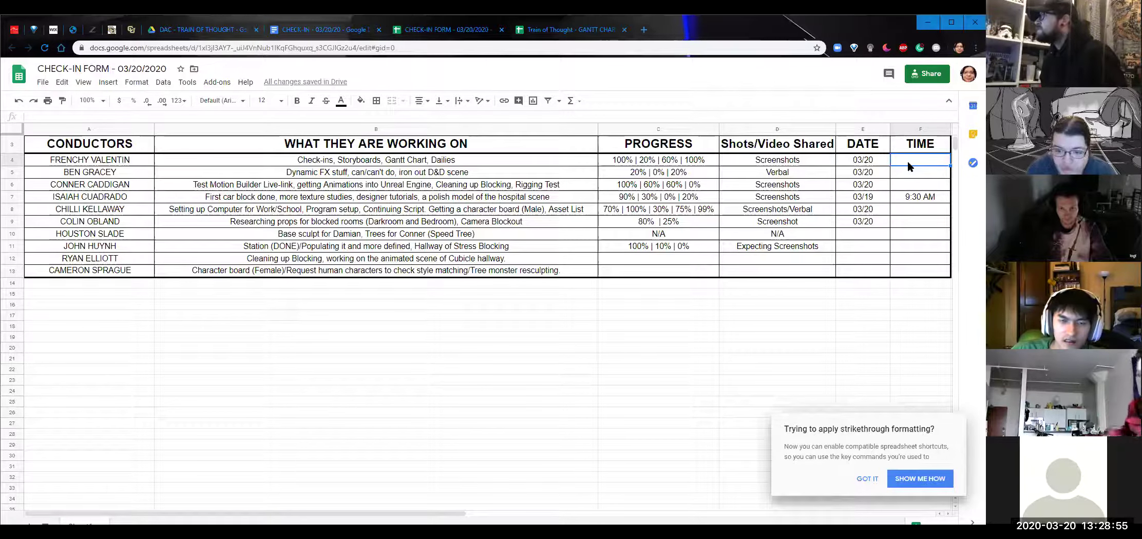
pyautogui.click(636, 250)
pyautogui.press('Down')
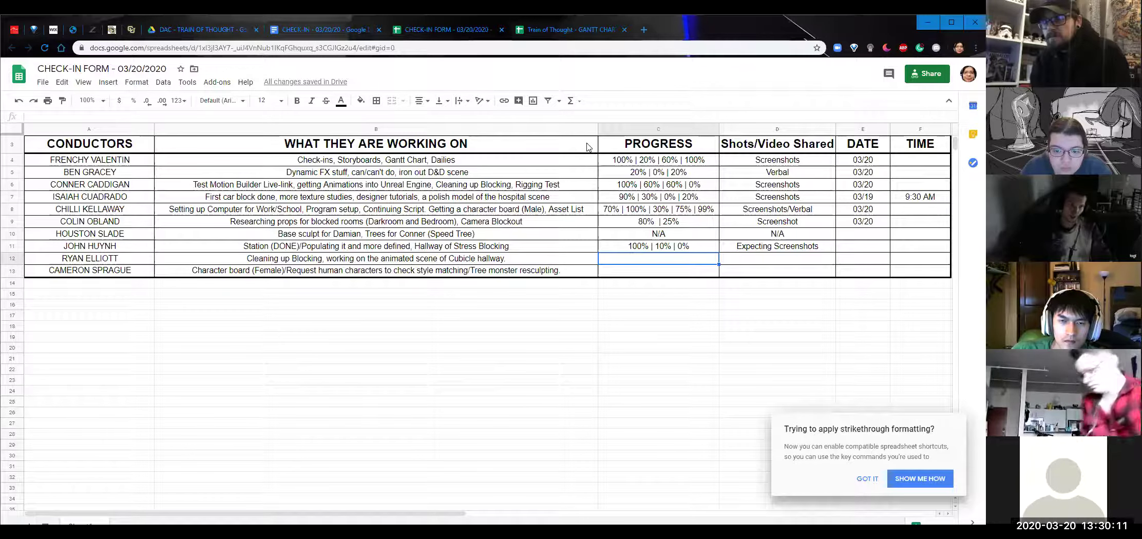
pyautogui.doubleClick(633, 256)
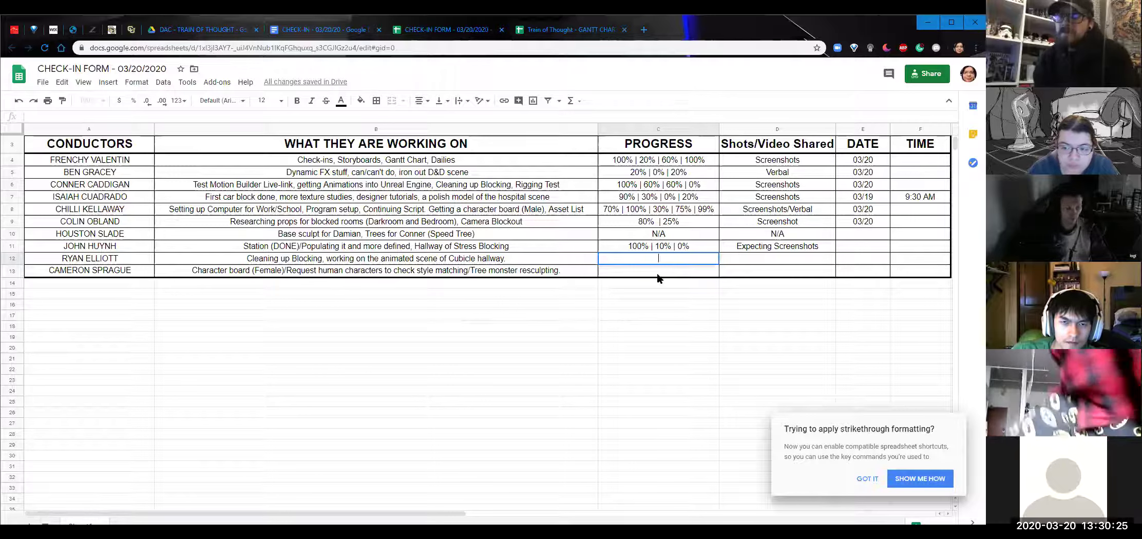
# Record 03/20 as the check-in date for the row 11 conductor.
pyautogui.click(862, 246)
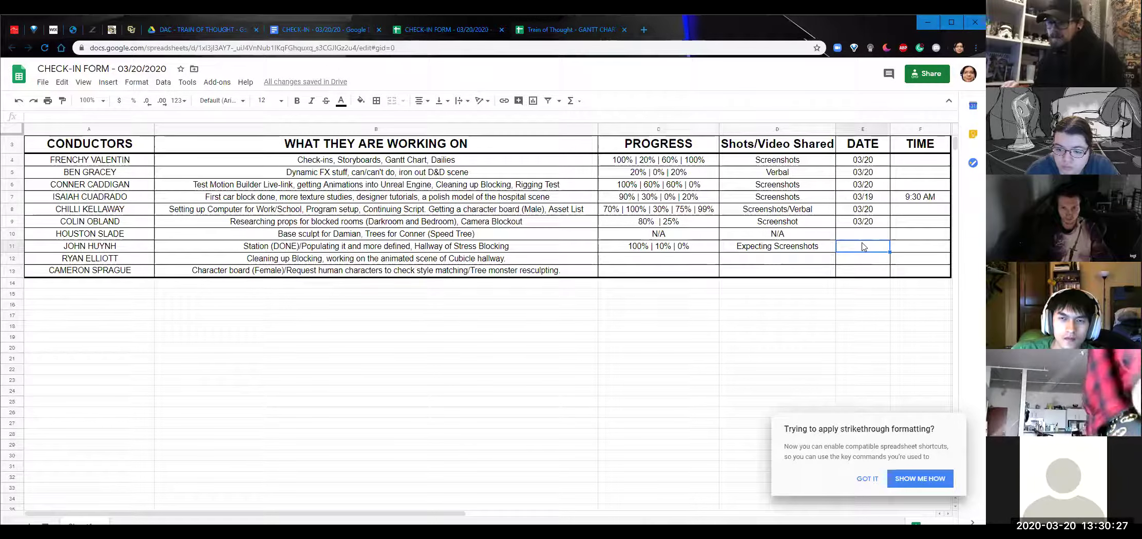
pyautogui.write('03')
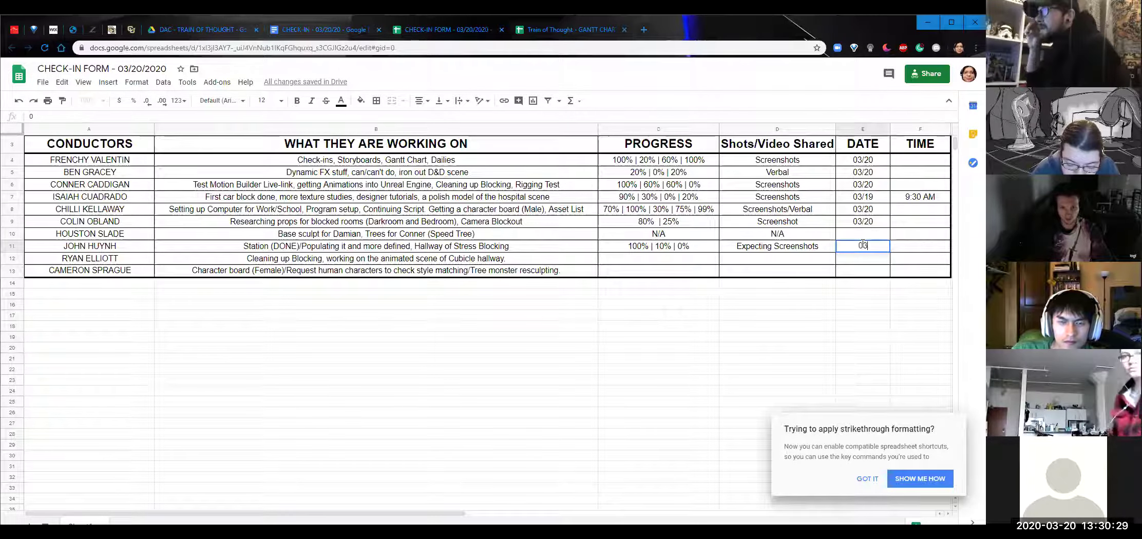
pyautogui.write('/20')
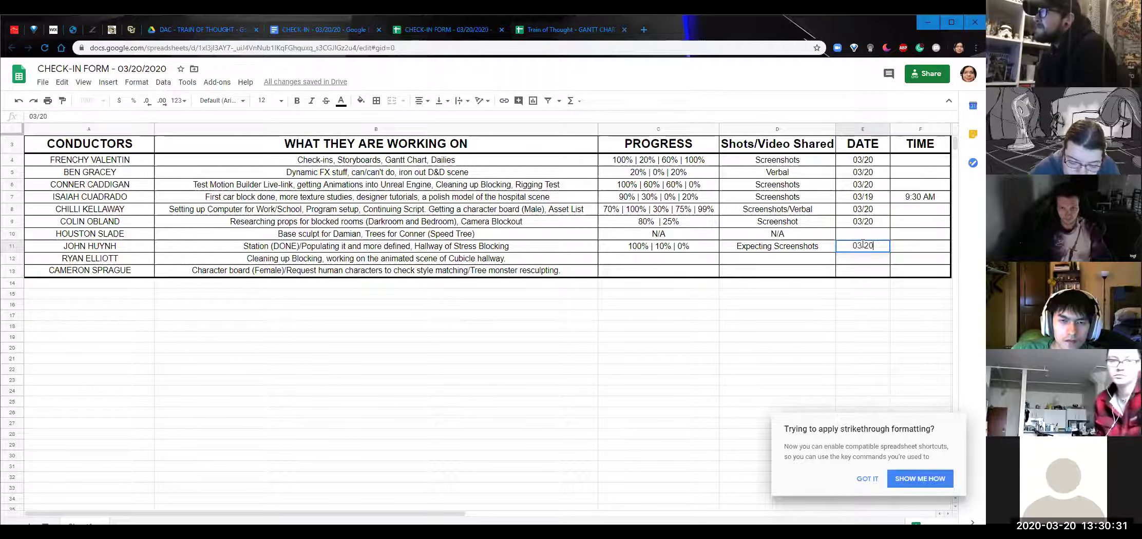
# Record 50%/50% as the progress of the row 12 conductor.
pyautogui.click(616, 263)
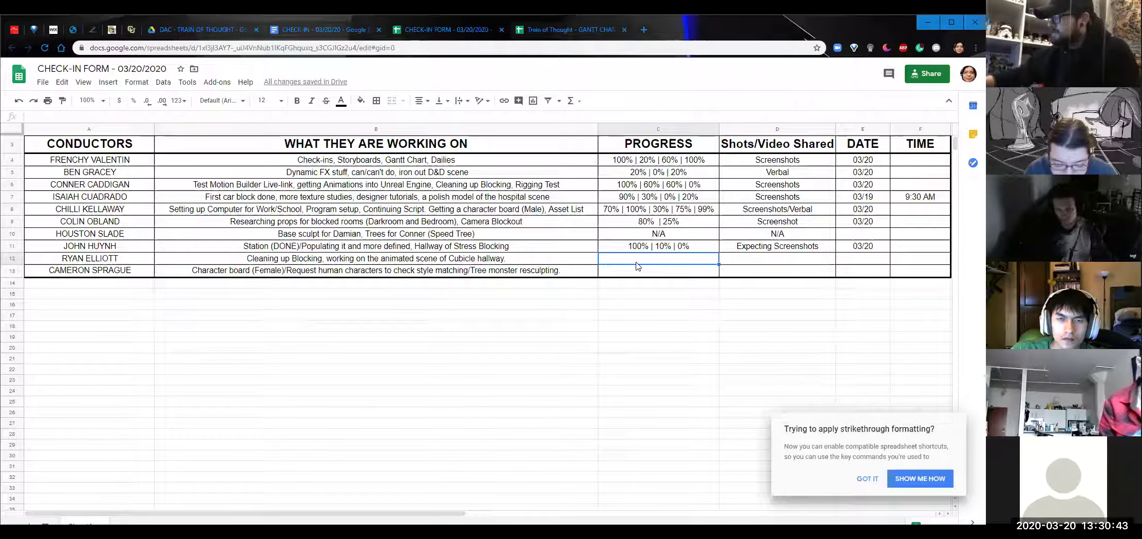
pyautogui.write('50')
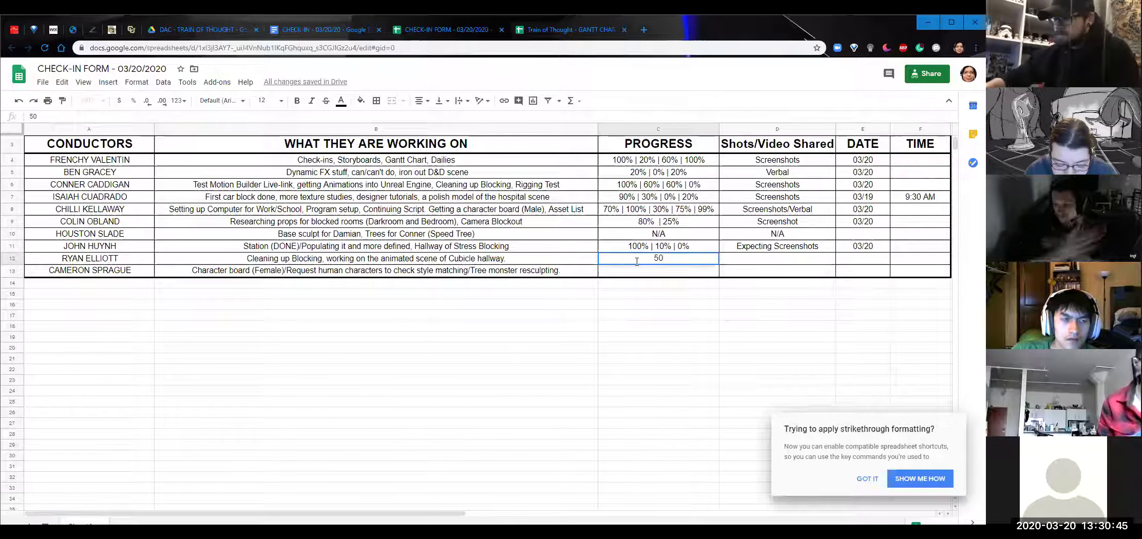
pyautogui.write('%')
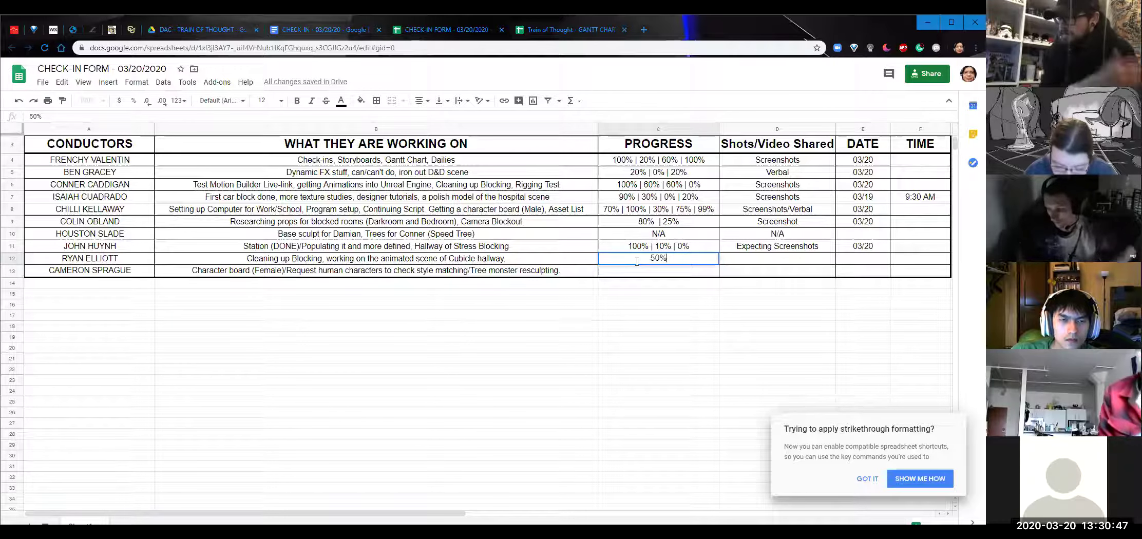
pyautogui.write('/50%')
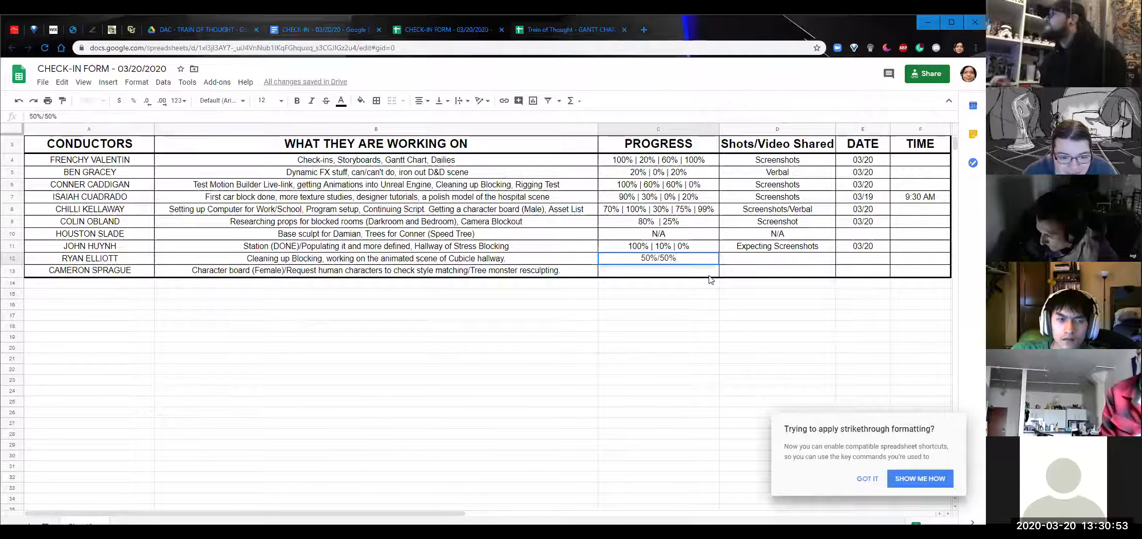
# Record Expecting Screenshots as the shots or video shared and 03/20 as the date for the row 12 conductor.
pyautogui.click(745, 261)
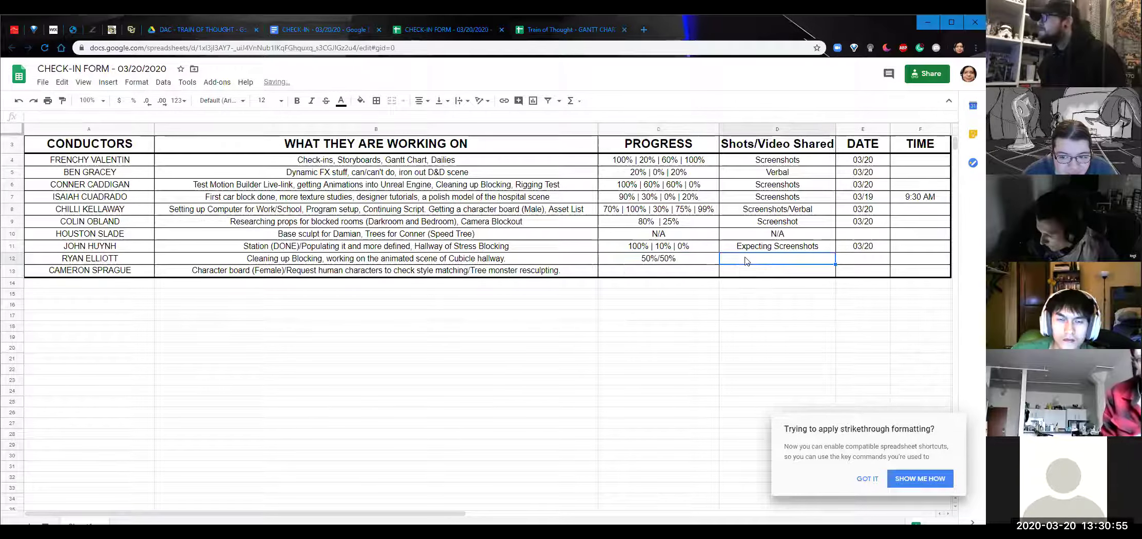
pyautogui.write('Ex')
pyautogui.press('Return')
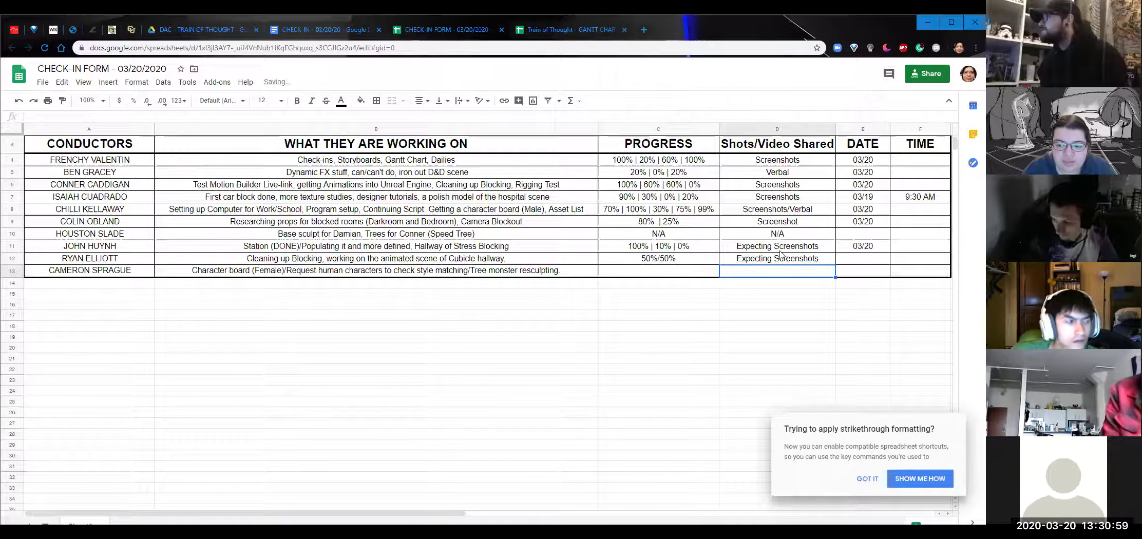
pyautogui.click(846, 261)
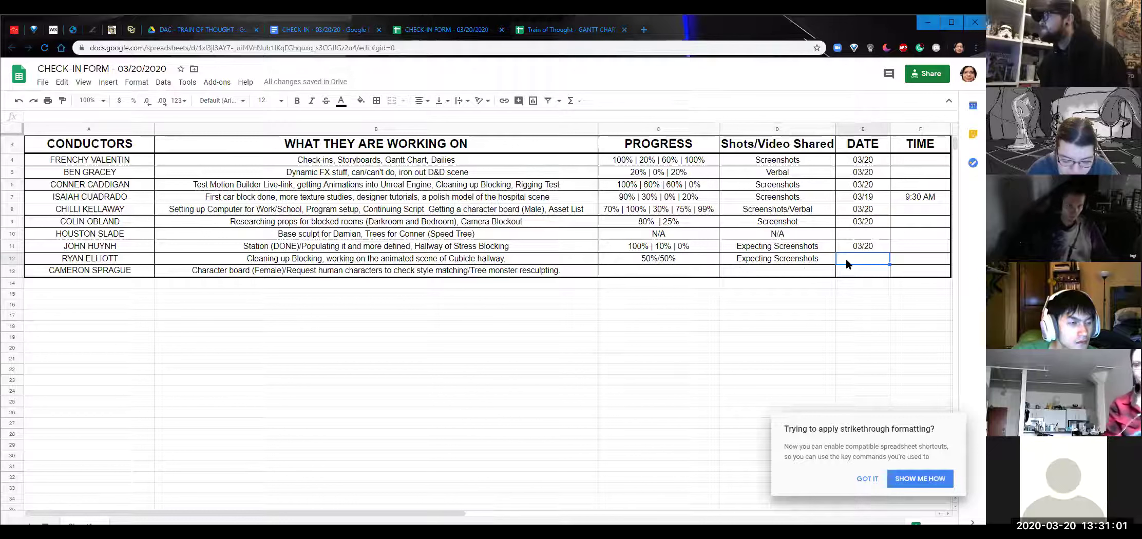
pyautogui.write('03')
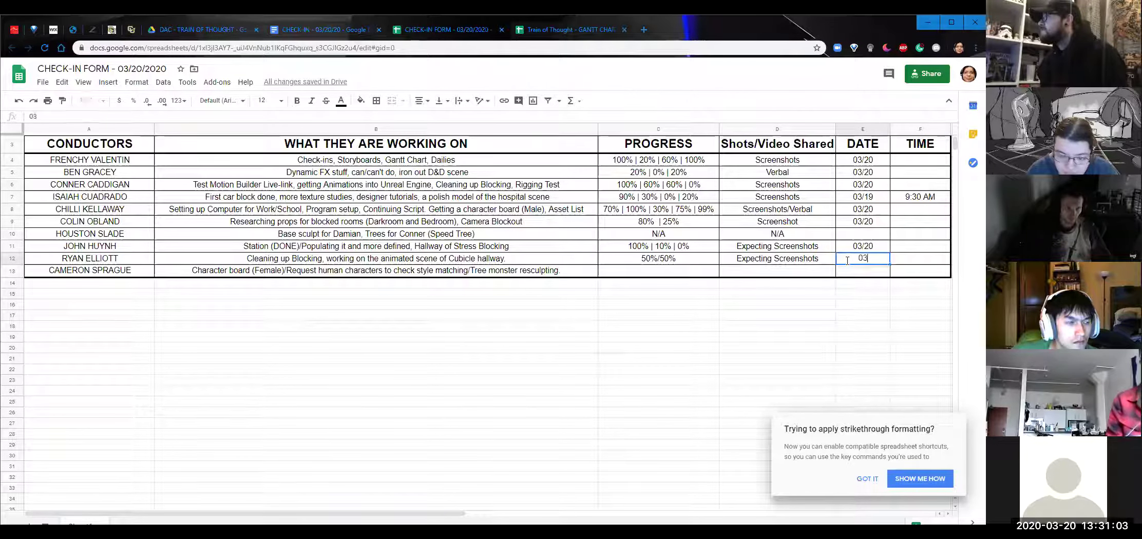
pyautogui.write('/20')
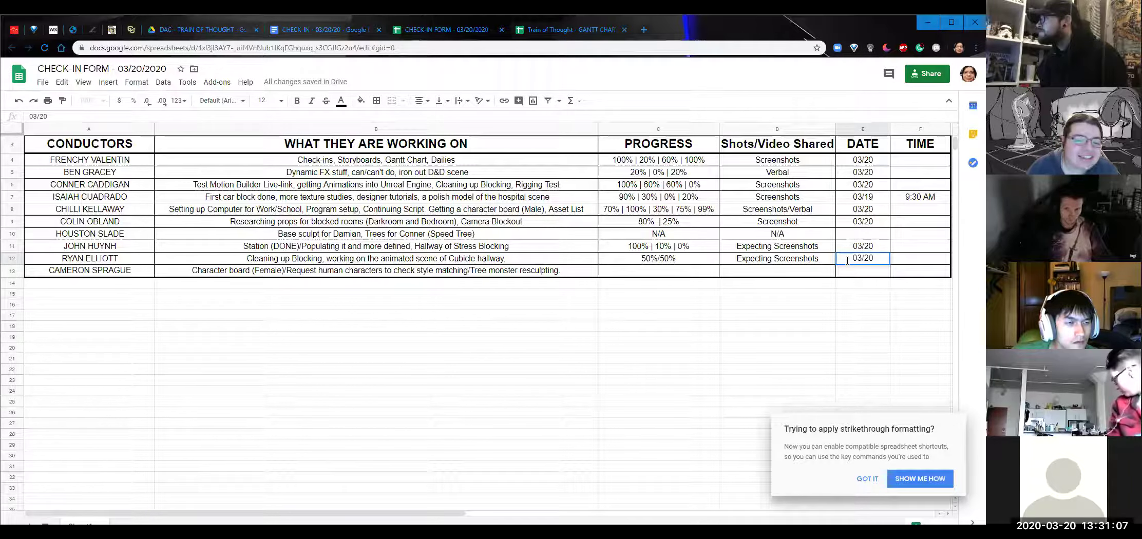
pyautogui.click(683, 274)
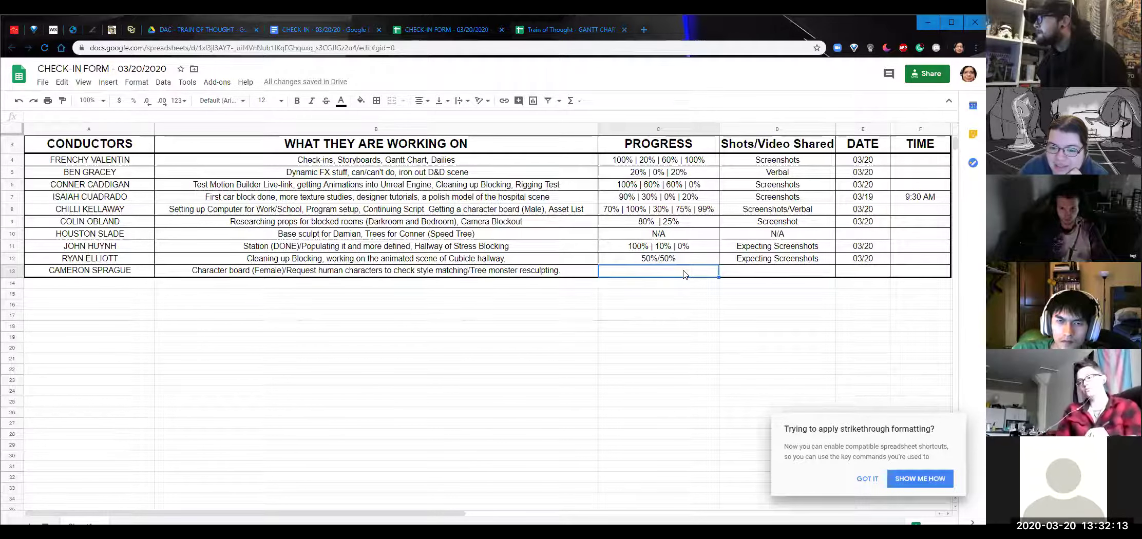
# Replace the row 10 conductor's progress and shots or video shared entries with -At Work-.
pyautogui.click(674, 233)
pyautogui.press('BackSpace')
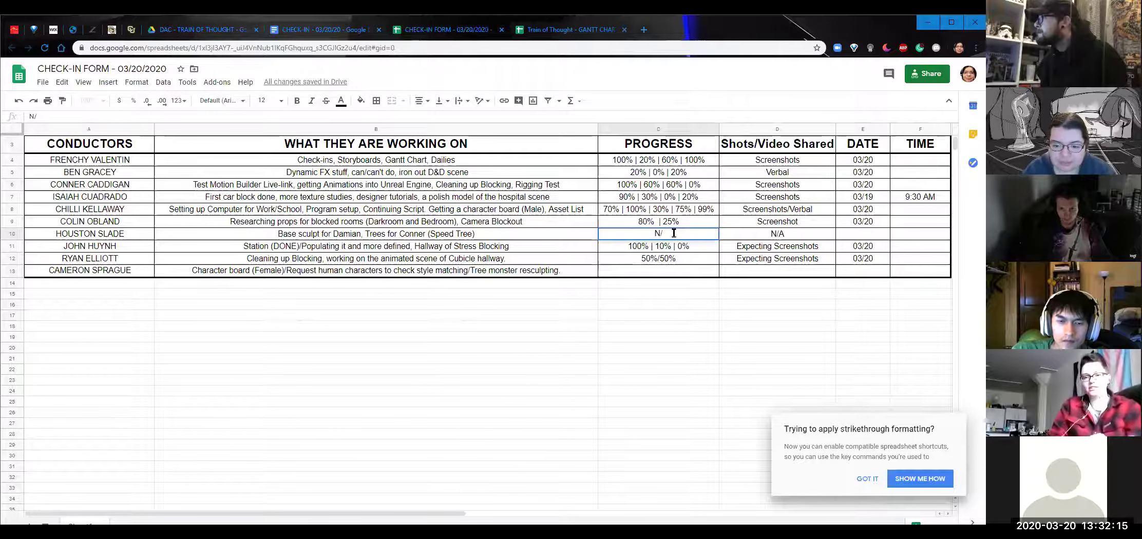
pyautogui.write('-At Work-')
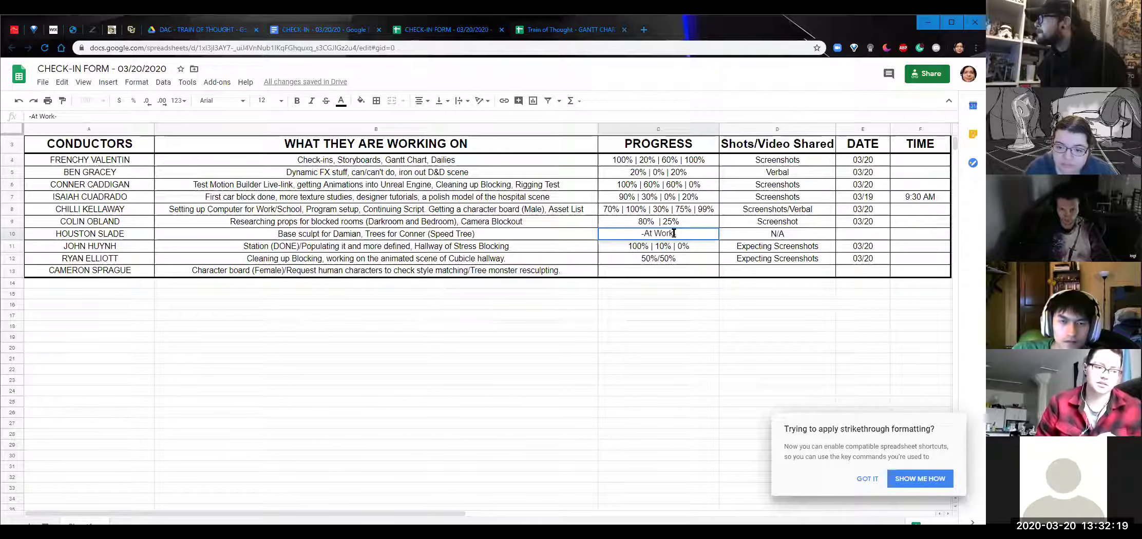
pyautogui.doubleClick(787, 229)
pyautogui.moveTo(788, 230); pyautogui.dragTo(755, 241)
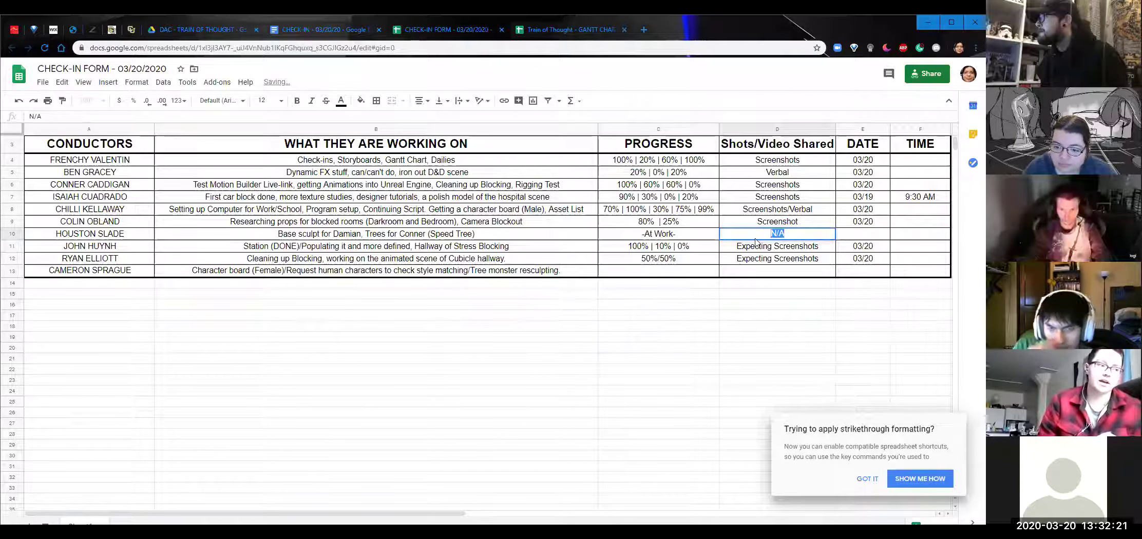
pyautogui.write('-At Work-')
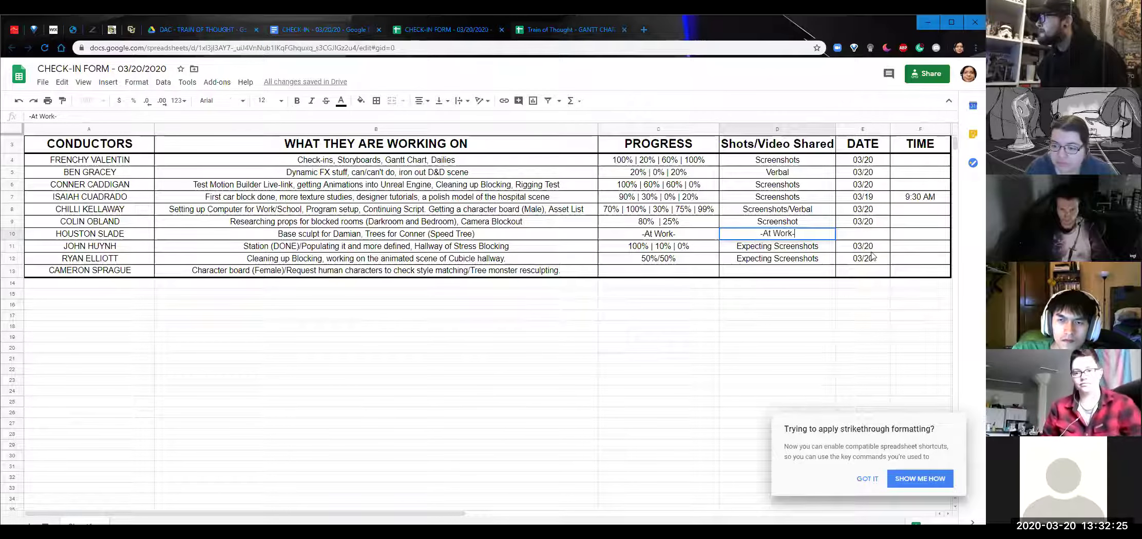
pyautogui.click(863, 238)
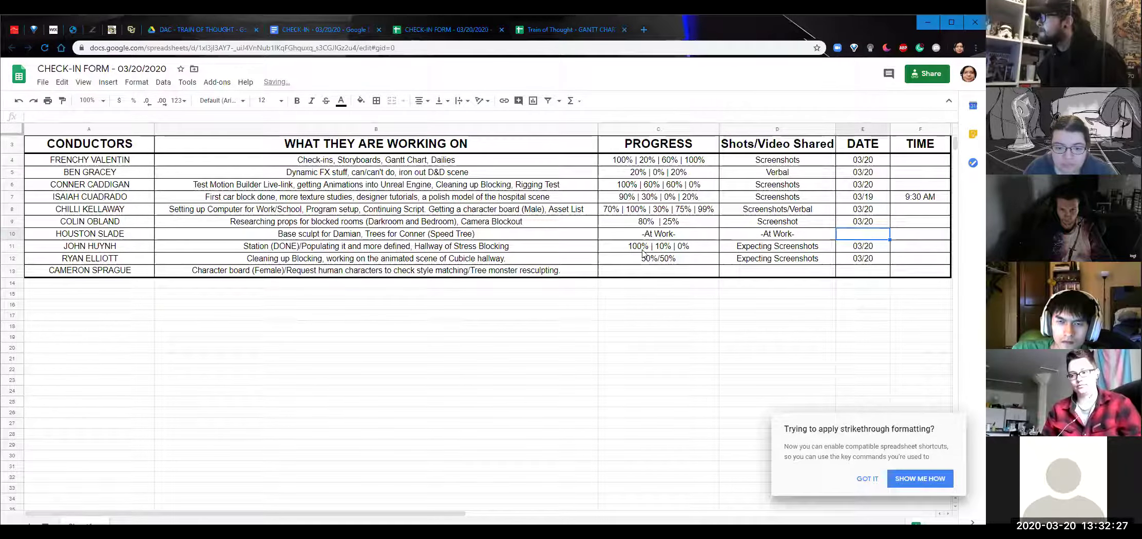
# Enter 60% | 0% | as the first two progress values of the row 13 conductor.
pyautogui.scroll(-1, 645, 255)
pyautogui.scroll(1, 648, 214)
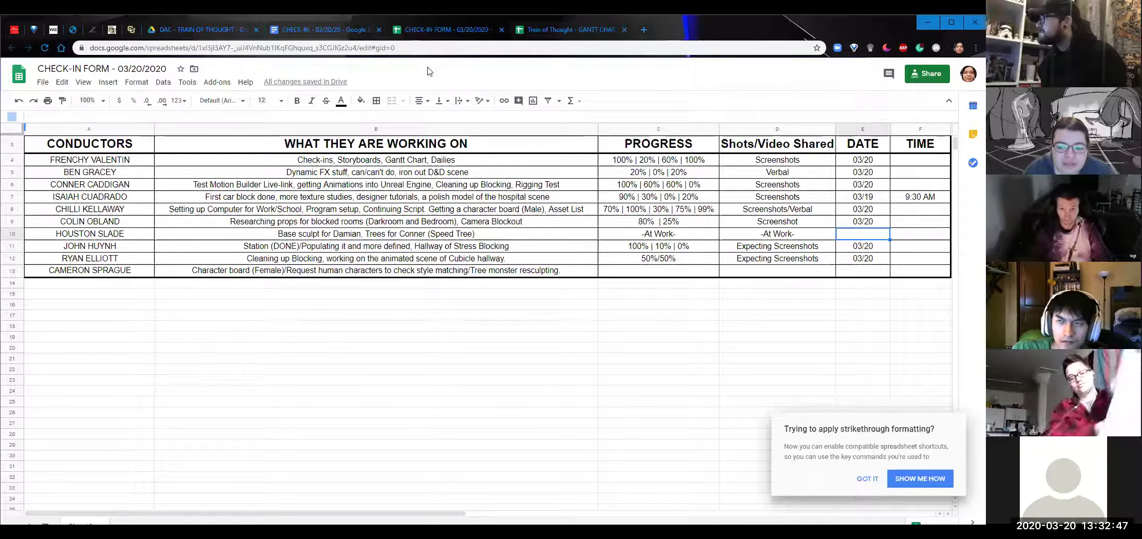
pyautogui.scroll(1, 463, 299)
pyautogui.click(653, 302)
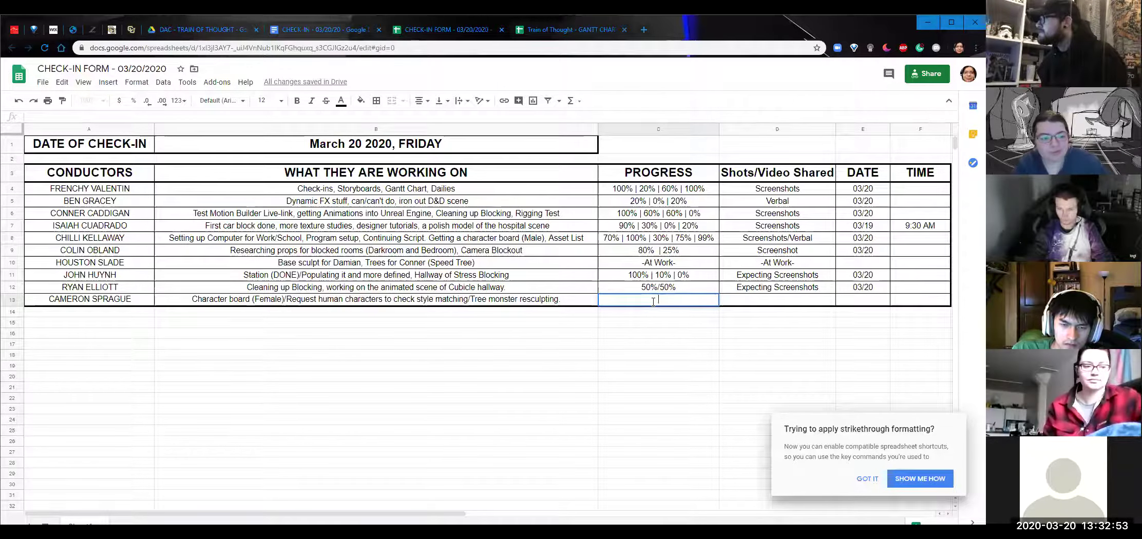
pyautogui.doubleClick(653, 302)
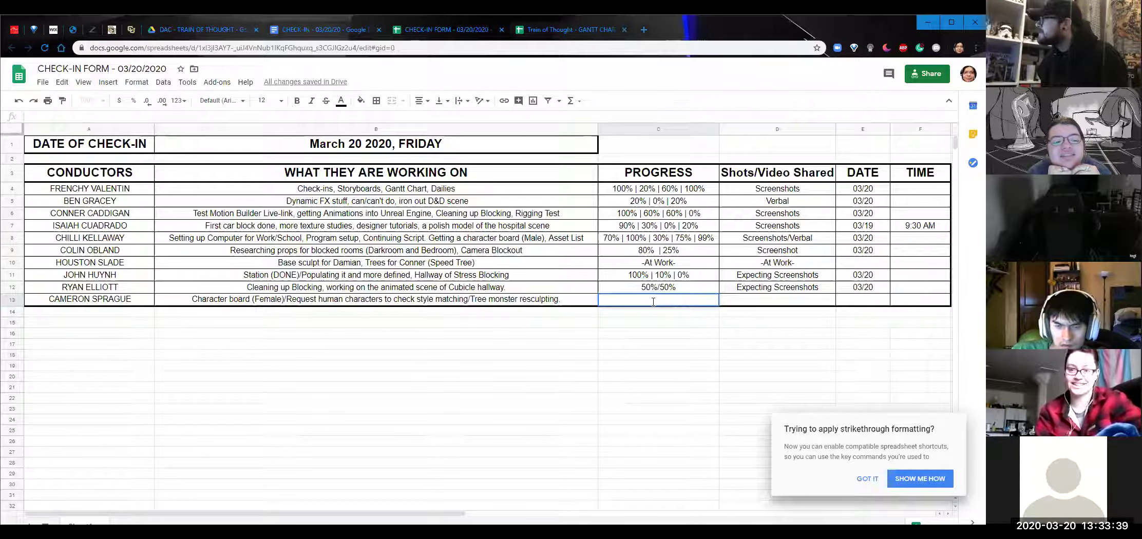
pyautogui.doubleClick(653, 301)
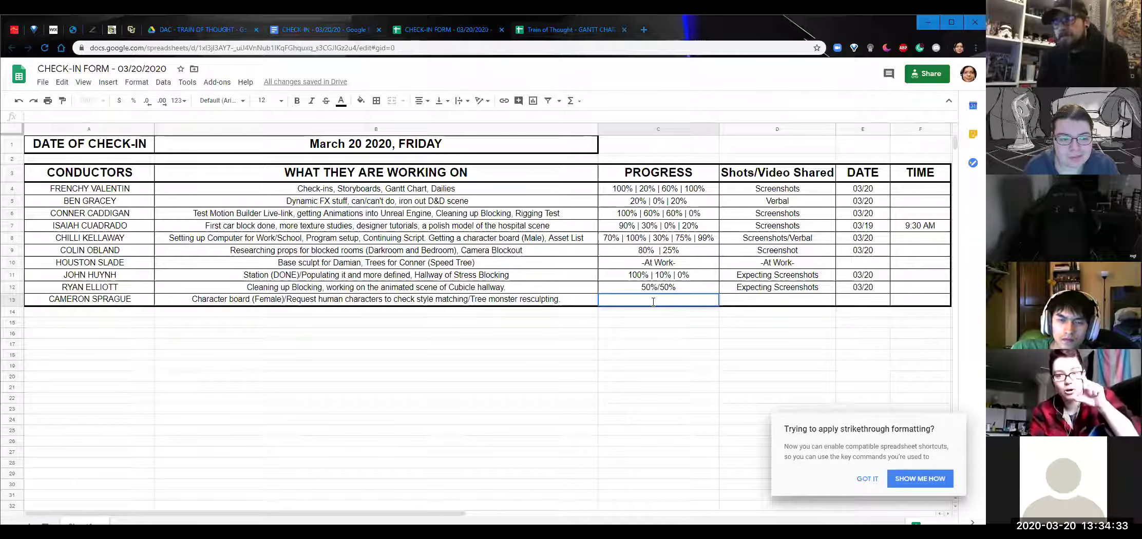
pyautogui.doubleClick(653, 301)
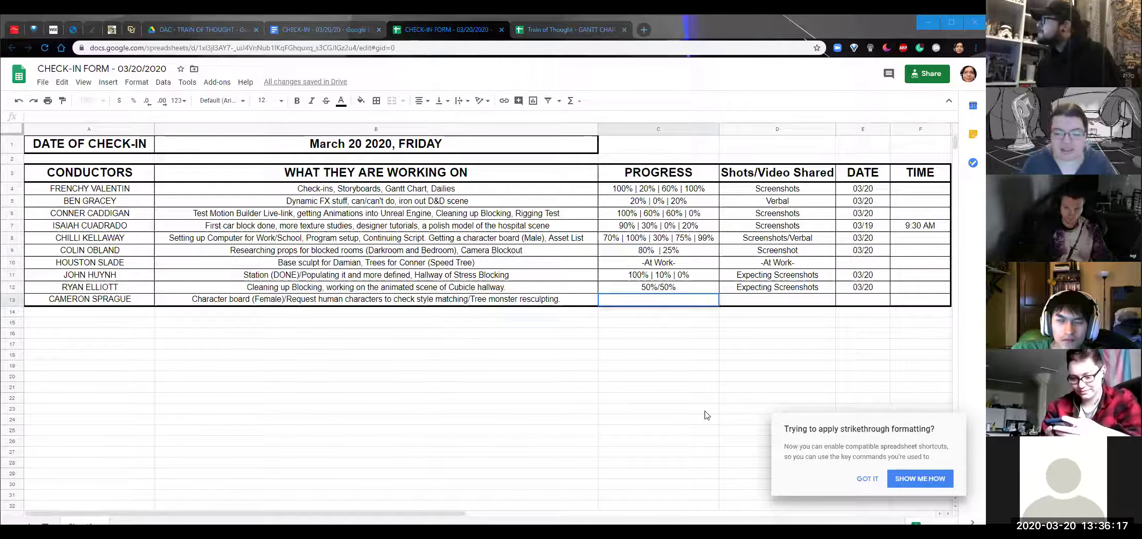
pyautogui.click(640, 301)
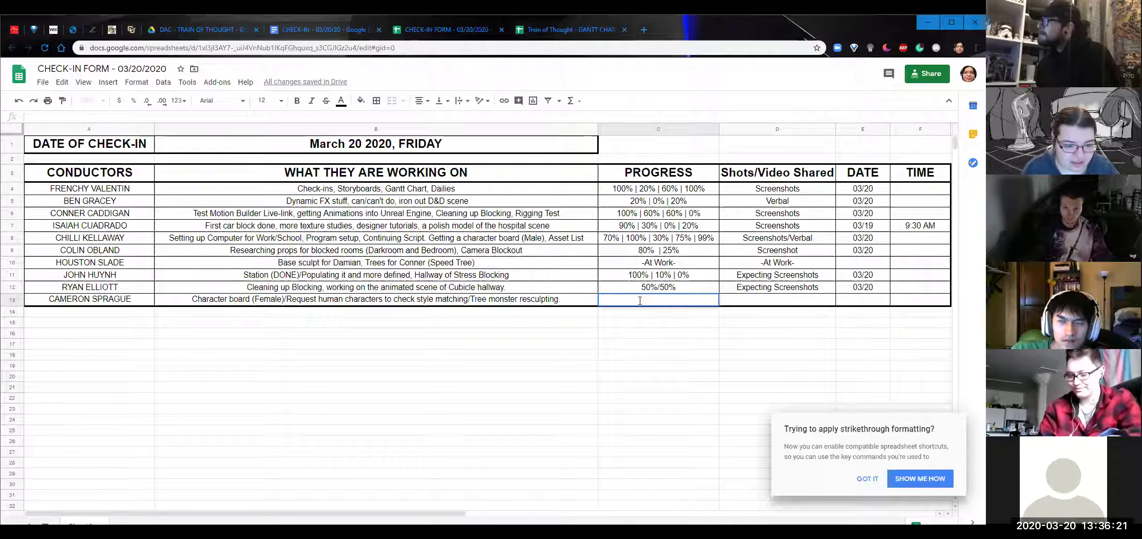
pyautogui.doubleClick(653, 300)
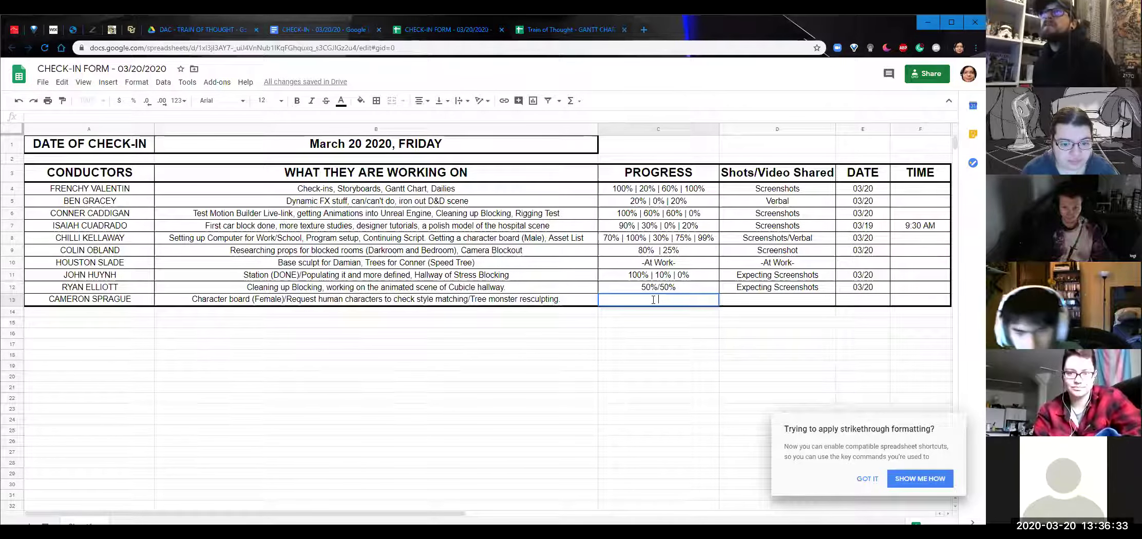
pyautogui.write('50')
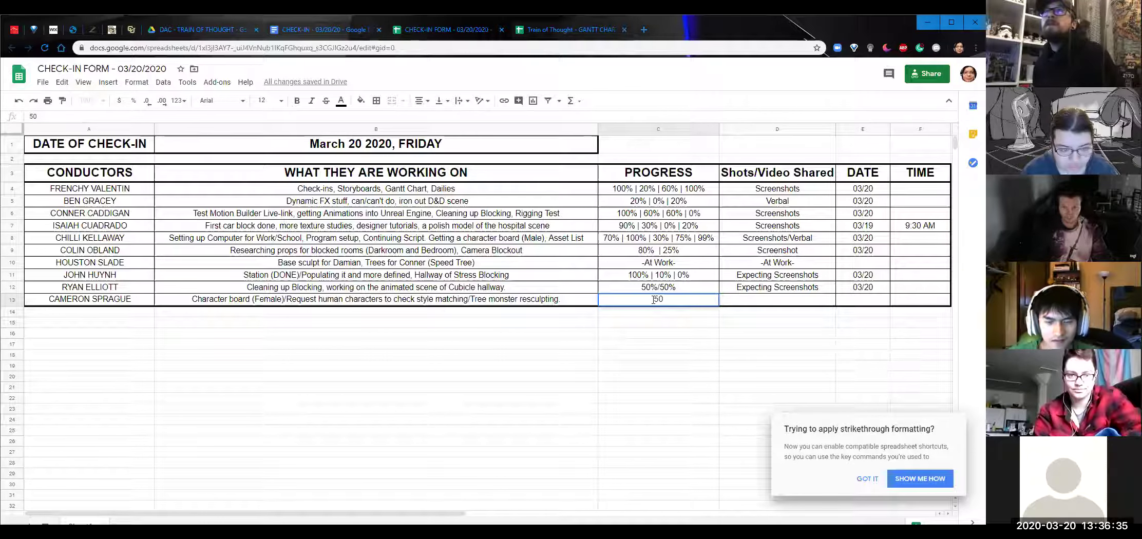
pyautogui.press('BackSpace')
pyautogui.press('BackSpace')
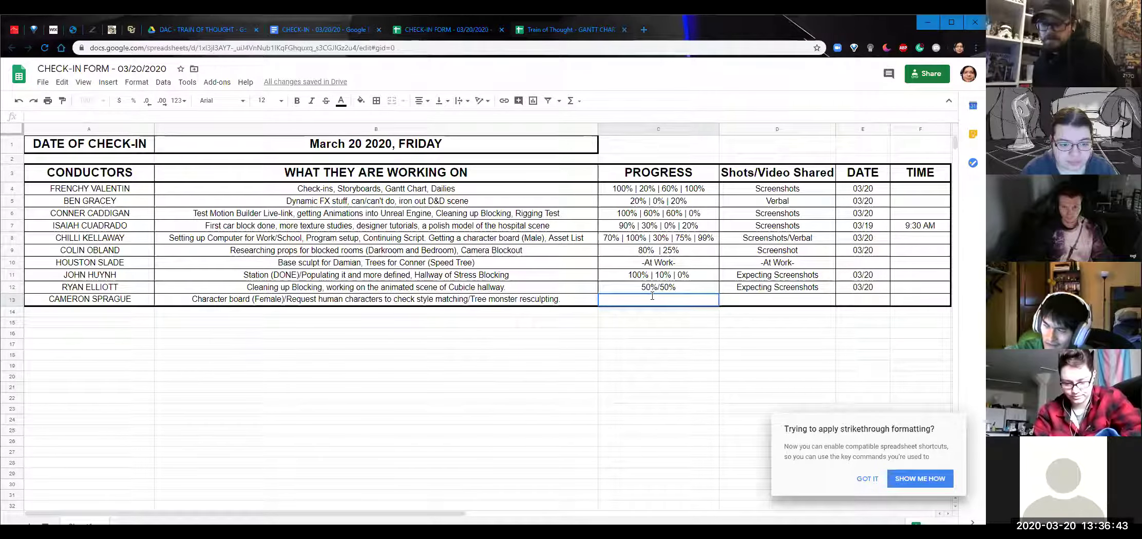
pyautogui.write('0')
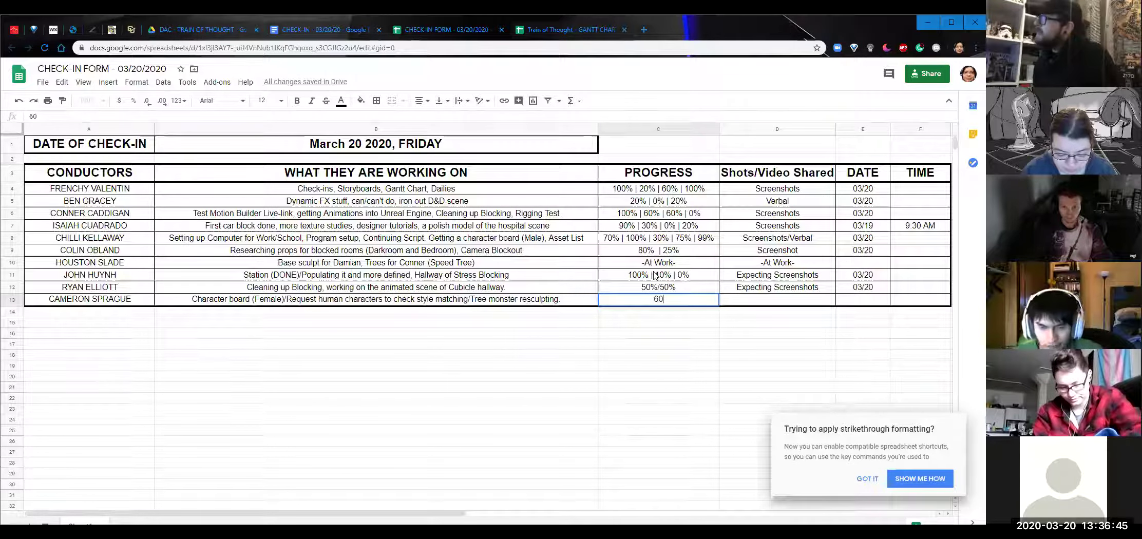
pyautogui.write('% |')
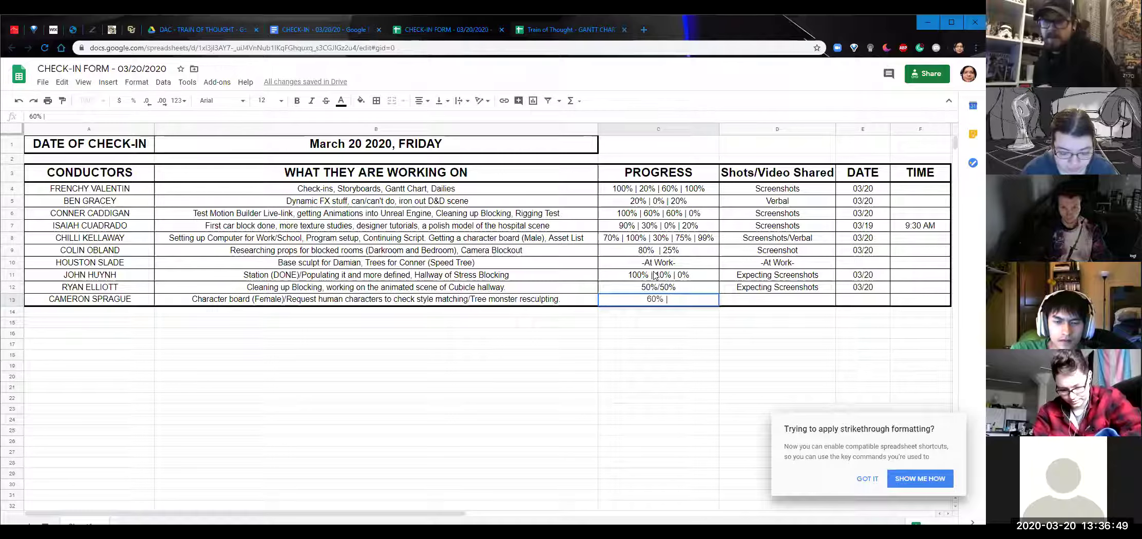
pyautogui.write(' 0%')
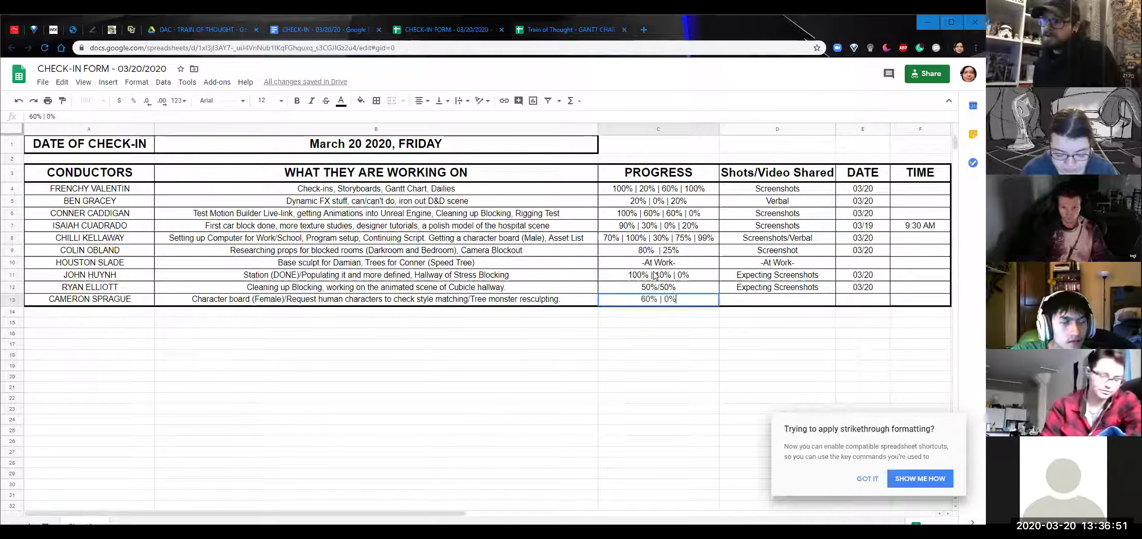
pyautogui.write(' |')
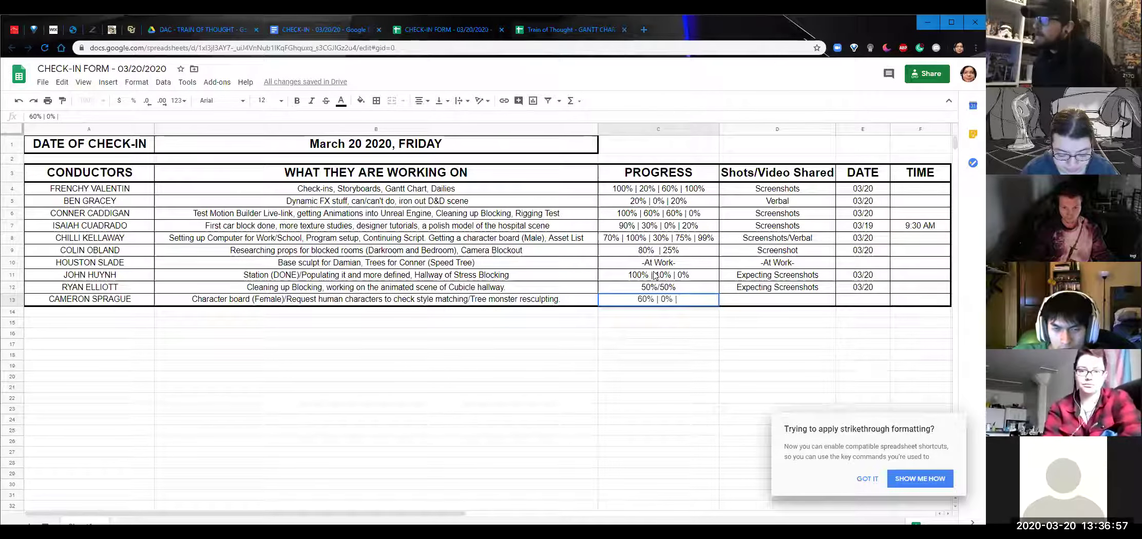
pyautogui.write('30')
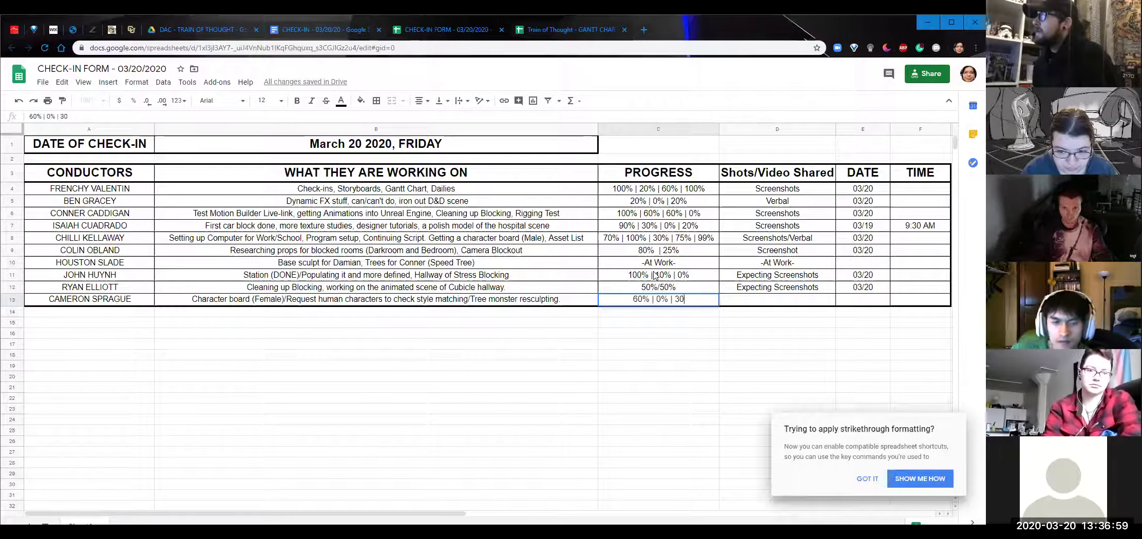
pyautogui.press('BackSpace')
pyautogui.press('BackSpace')
pyautogui.write('40')
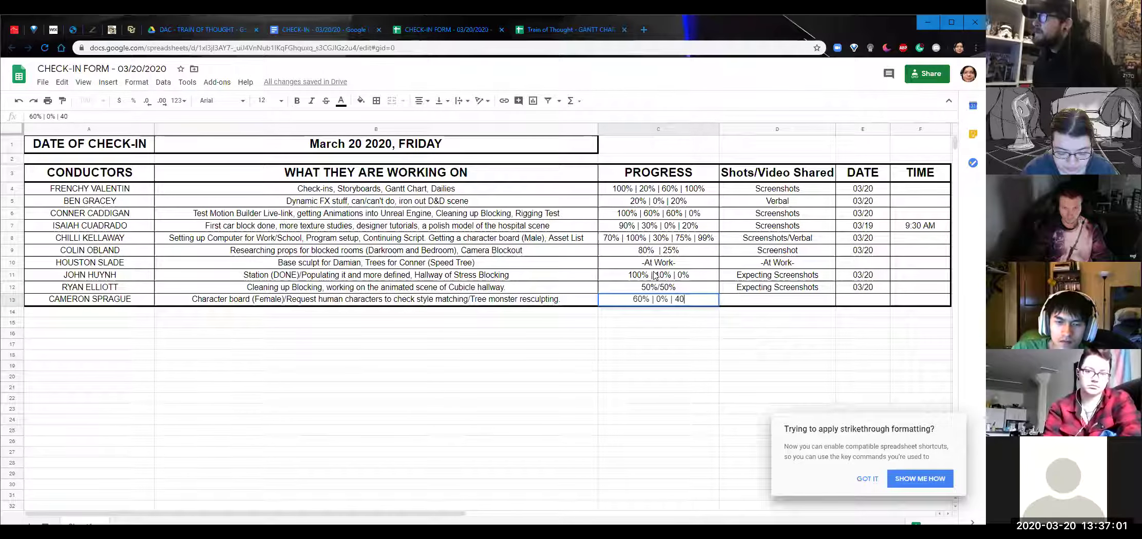
pyautogui.write('%')
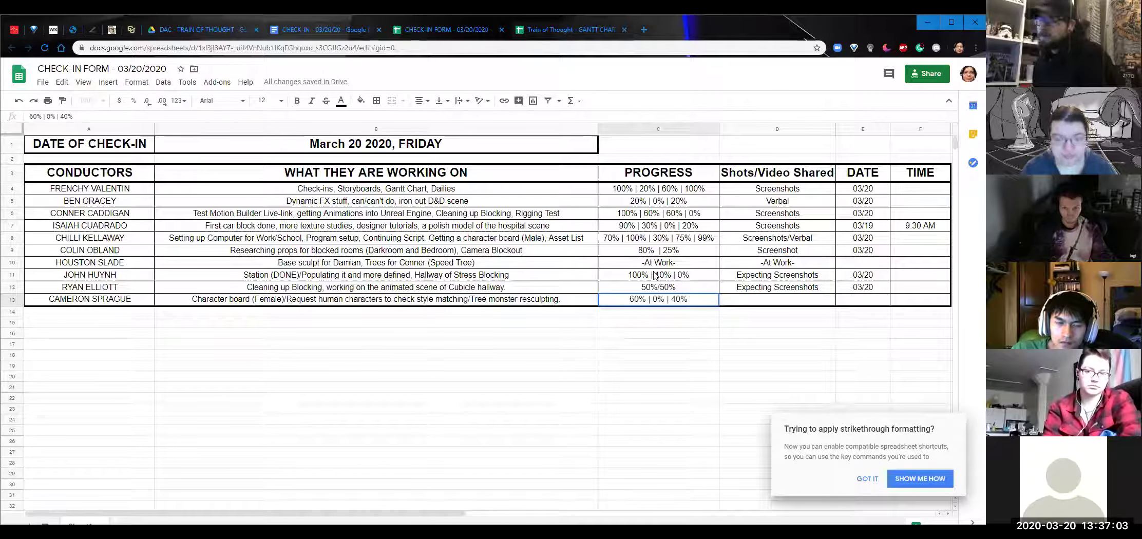
pyautogui.press('BackSpace')
pyautogui.press('BackSpace')
pyautogui.press('BackSpace')
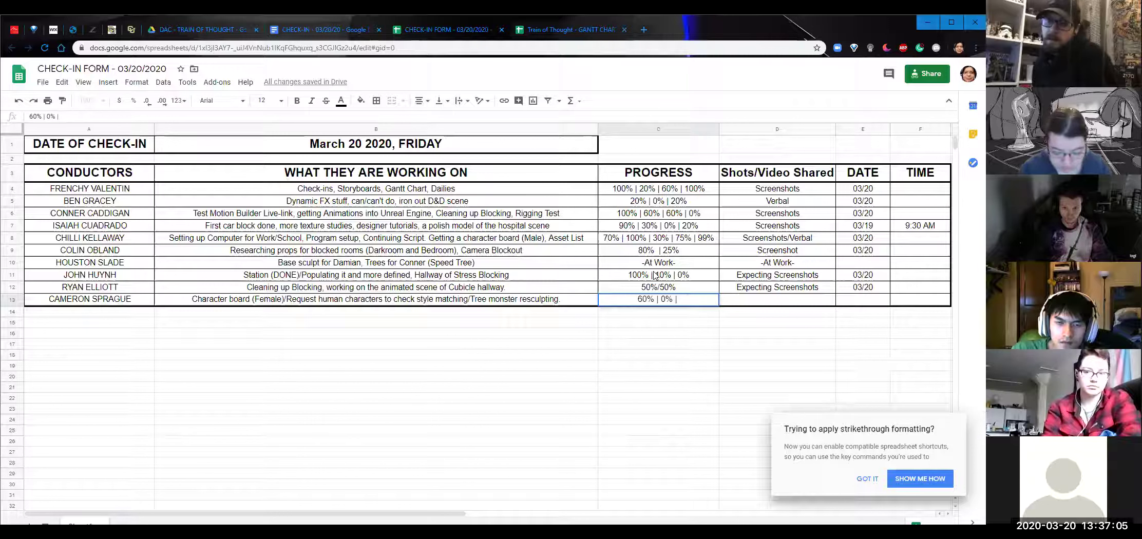
pyautogui.click(414, 311)
pyautogui.write('70')
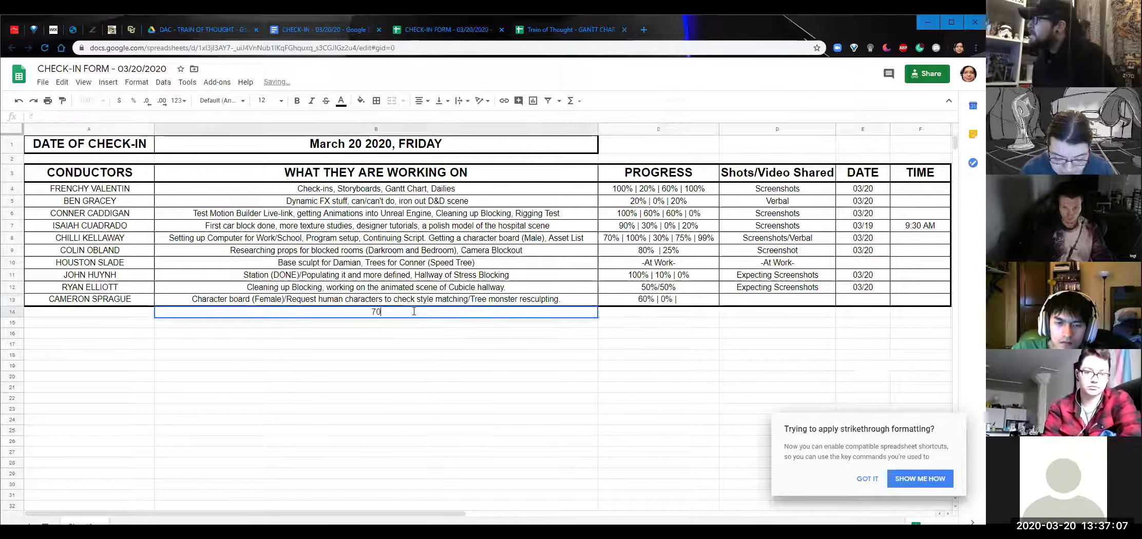
pyautogui.write('%')
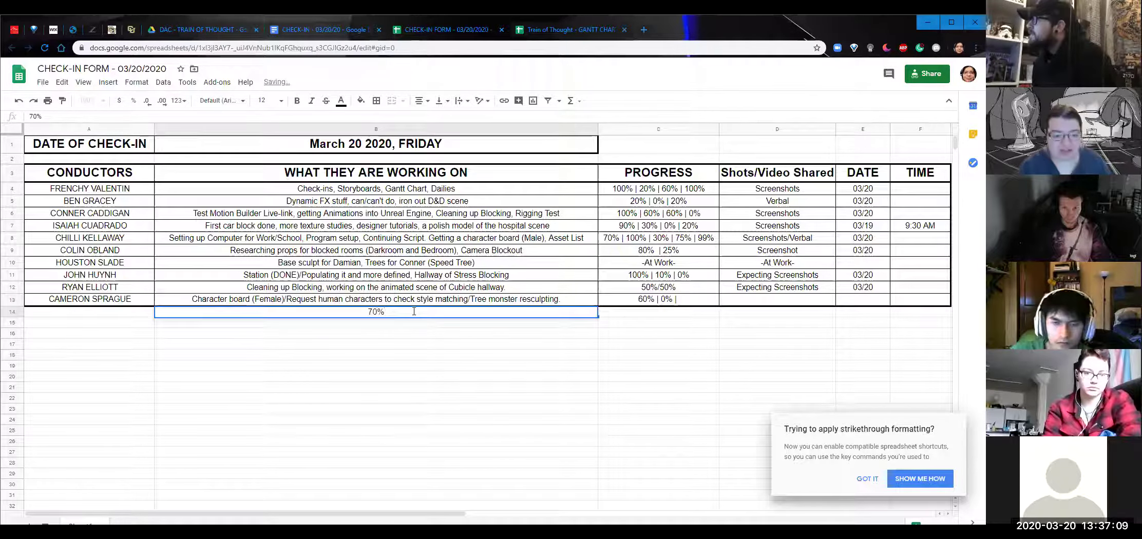
pyautogui.press('BackSpace')
pyautogui.press('BackSpace')
pyautogui.press('BackSpace')
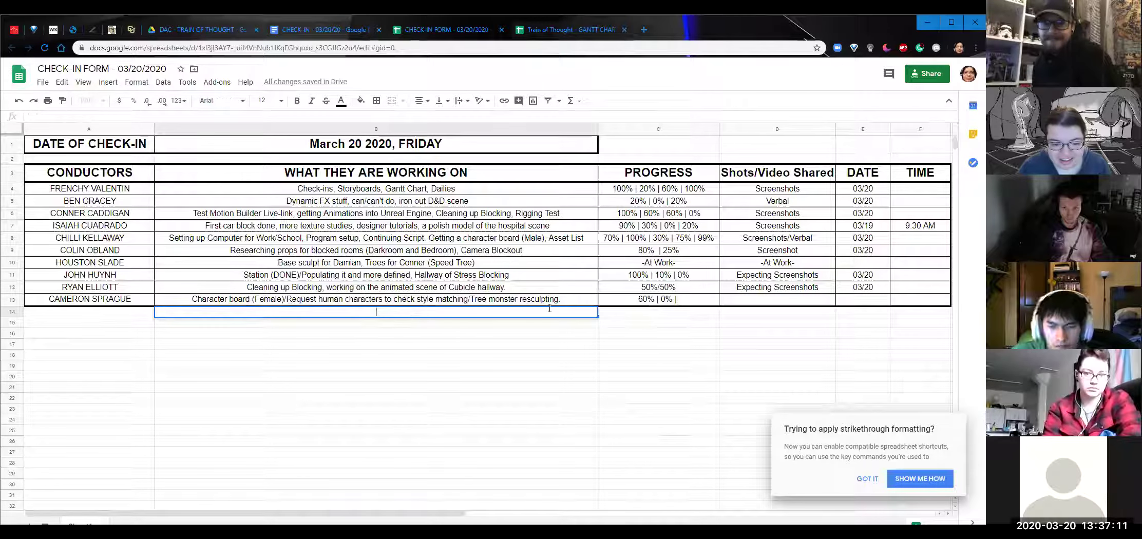
# Add 70% as the third progress value of the row 13 conductor.
pyautogui.click(688, 300)
pyautogui.doubleClick(687, 299)
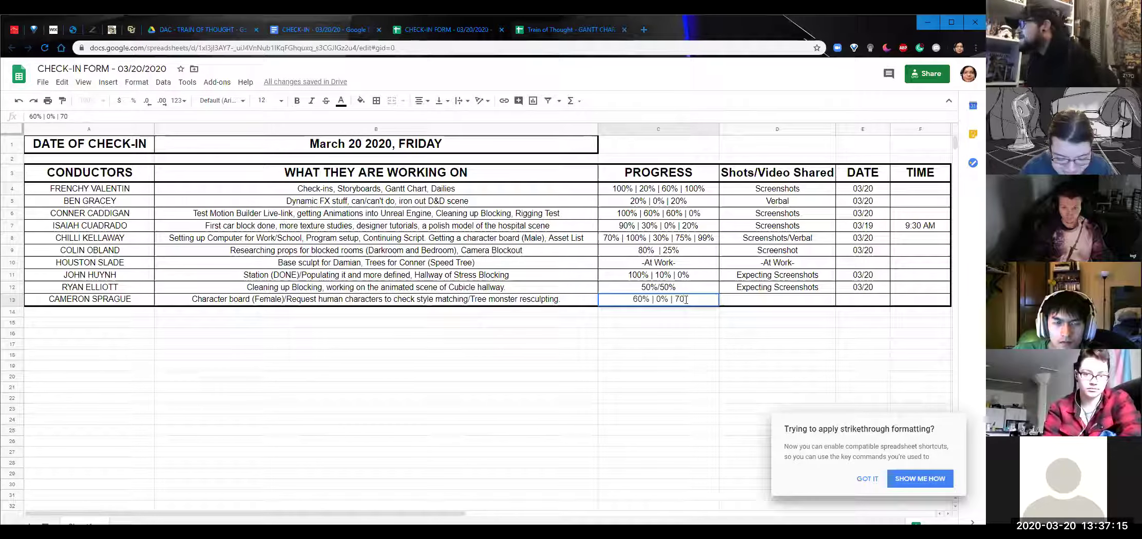
pyautogui.write('70%')
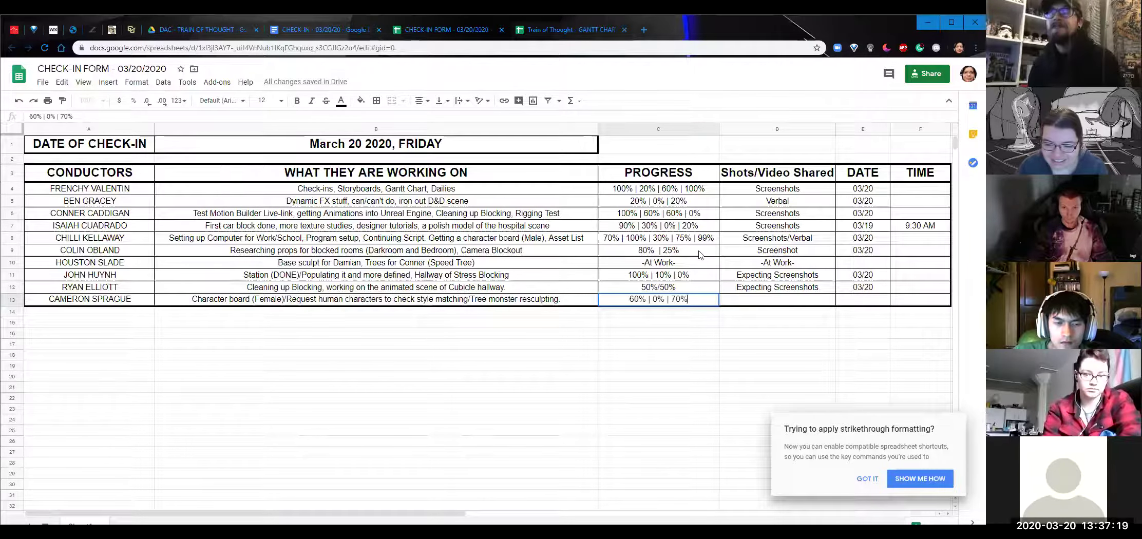
# Record Expecting Screenshots as the shots or video shared by the row 13 conductor.
pyautogui.click(765, 300)
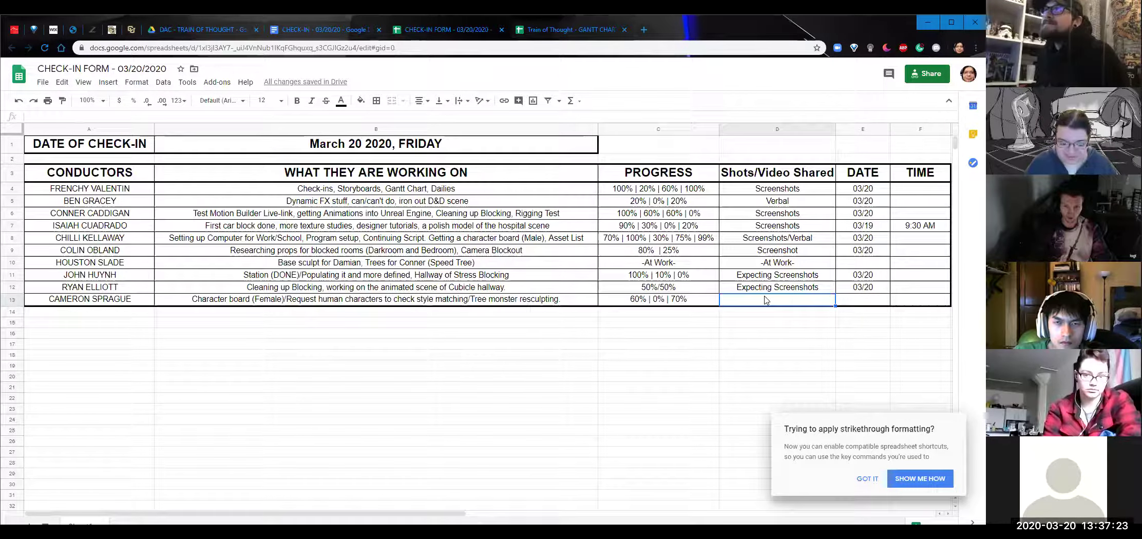
pyautogui.write('Espe')
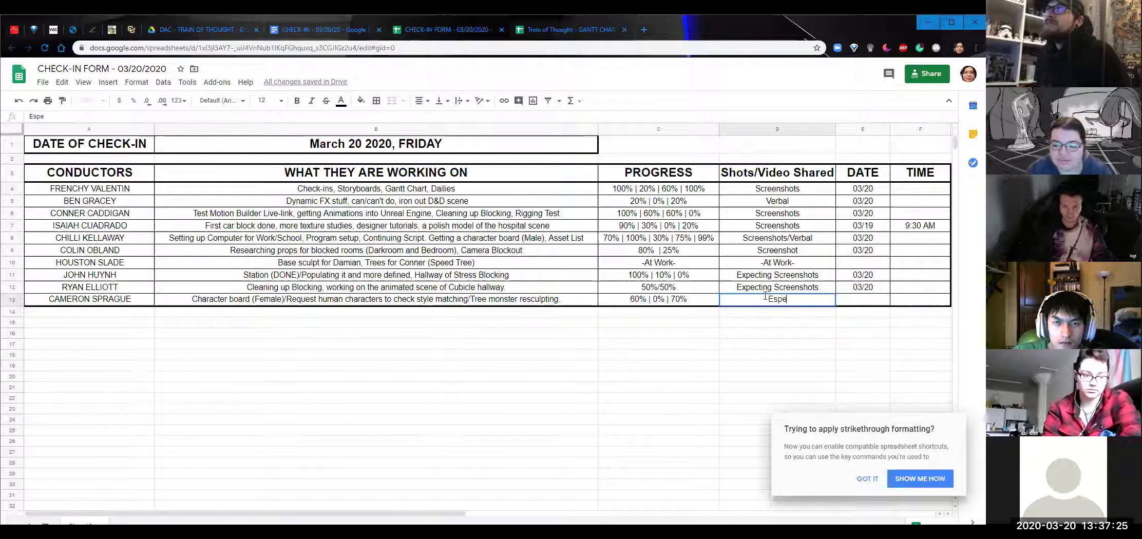
pyautogui.press('BackSpace')
pyautogui.press('BackSpace')
pyautogui.press('BackSpace')
pyautogui.write('xp')
pyautogui.press('Return')
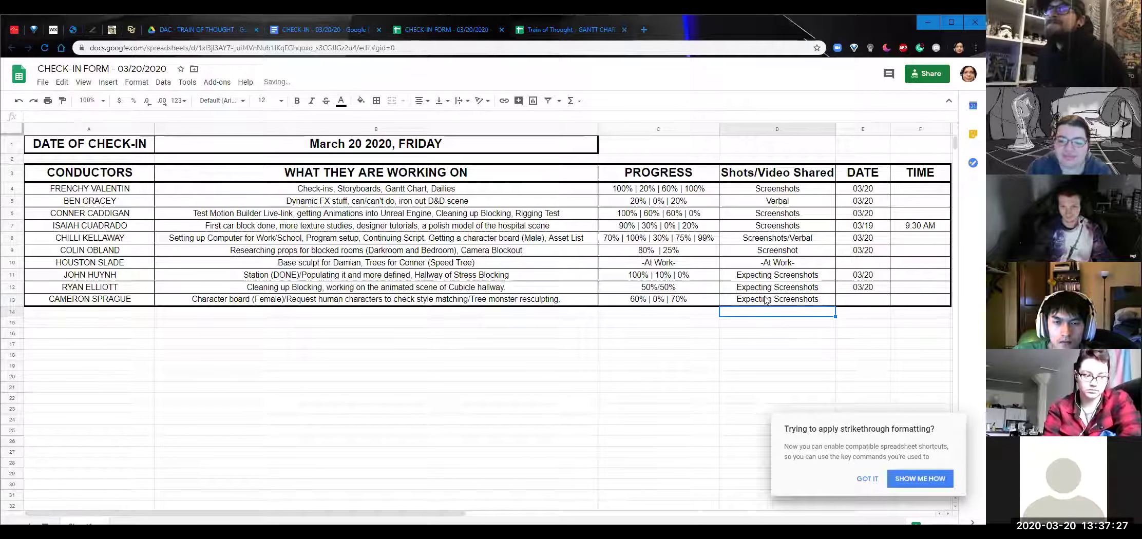
# Record 03/20 as the check-in date for the row 13 conductor.
pyautogui.click(858, 303)
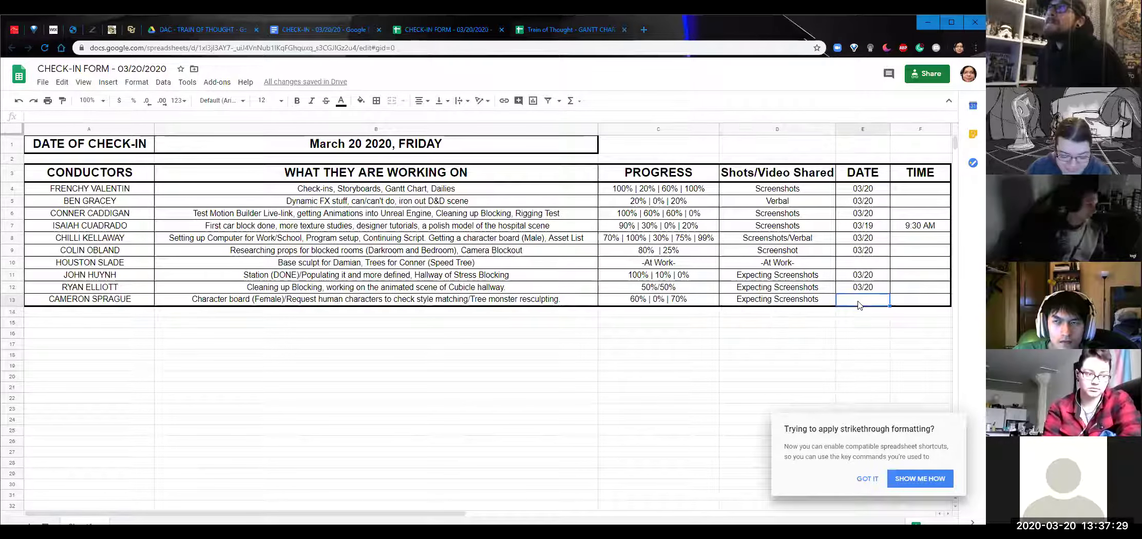
pyautogui.write('03/2')
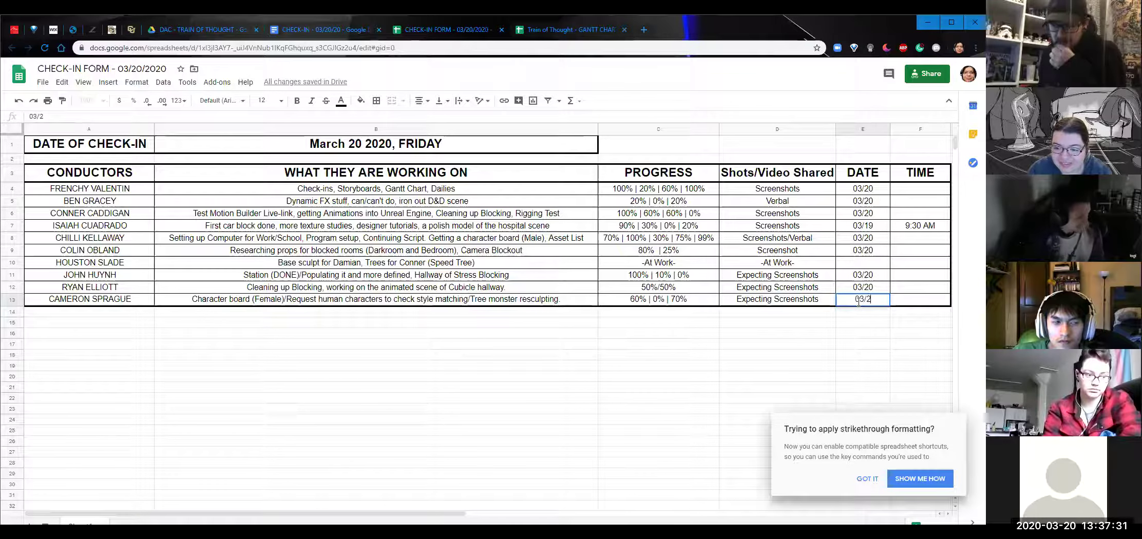
pyautogui.write('0')
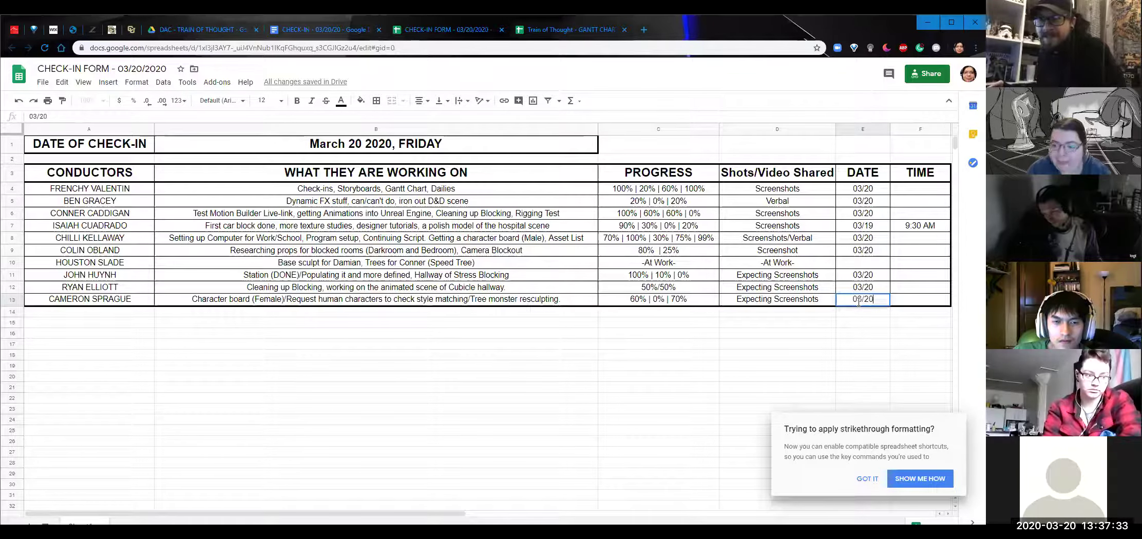
# Record 1:35 PM as the check-in time for the row 4 conductor and copy it to rows 5 and 6.
pyautogui.click(925, 194)
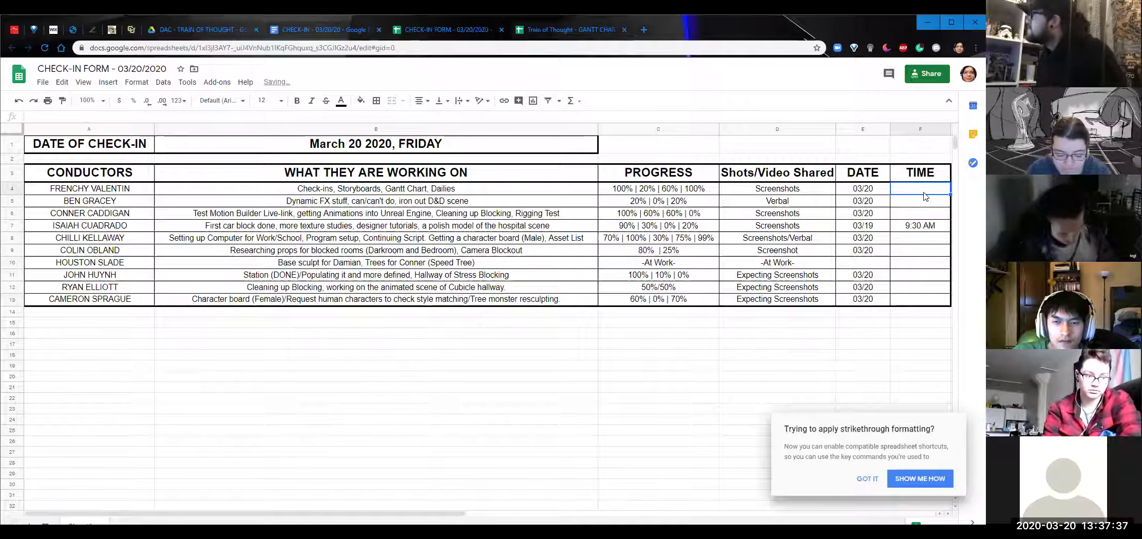
pyautogui.write('1:35 PM')
pyautogui.moveTo(940, 186); pyautogui.dragTo(891, 189)
pyautogui.hotkey('ctrl', 'c')
pyautogui.click(909, 204)
pyautogui.hotkey('ctrl', 'v')
pyautogui.press('Down')
pyautogui.hotkey('ctrl', 'v')
# Paste the copied 1:35 PM time into rows 8 through 13, leaving out row 7.
pyautogui.press('Down')
pyautogui.press('Down')
pyautogui.hotkey('ctrl', 'v')
pyautogui.press('Down')
pyautogui.hotkey('ctrl', 'v')
pyautogui.press('Down')
pyautogui.hotkey('ctrl', 'v')
pyautogui.press('Down')
pyautogui.hotkey('ctrl', 'v')
pyautogui.press('Down')
pyautogui.hotkey('ctrl', 'v')
pyautogui.press('Down')
pyautogui.hotkey('ctrl', 'v')
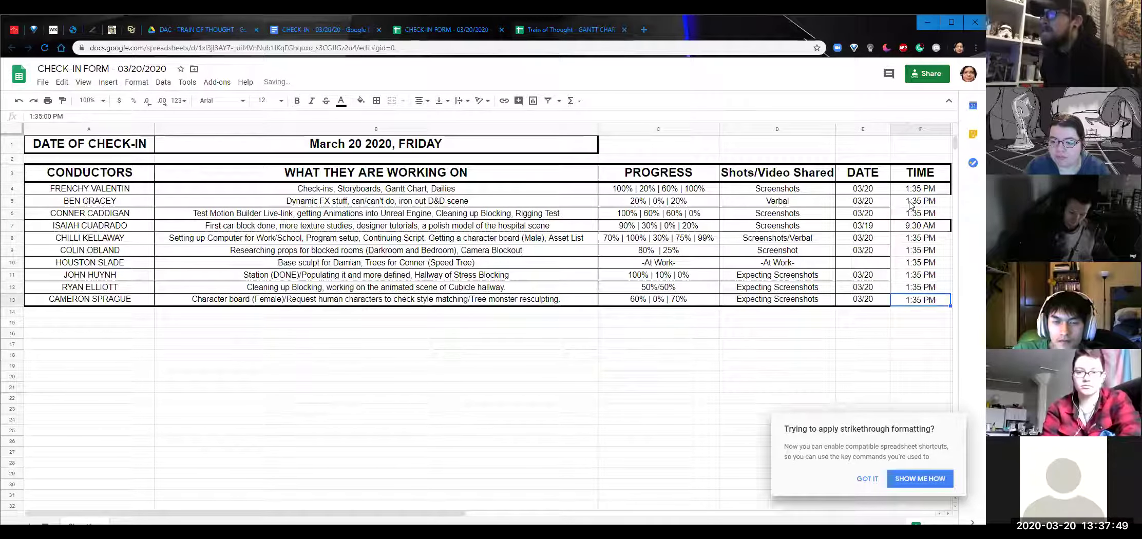
# Record 03/20 as the check-in date for the row 10 conductor.
pyautogui.click(865, 259)
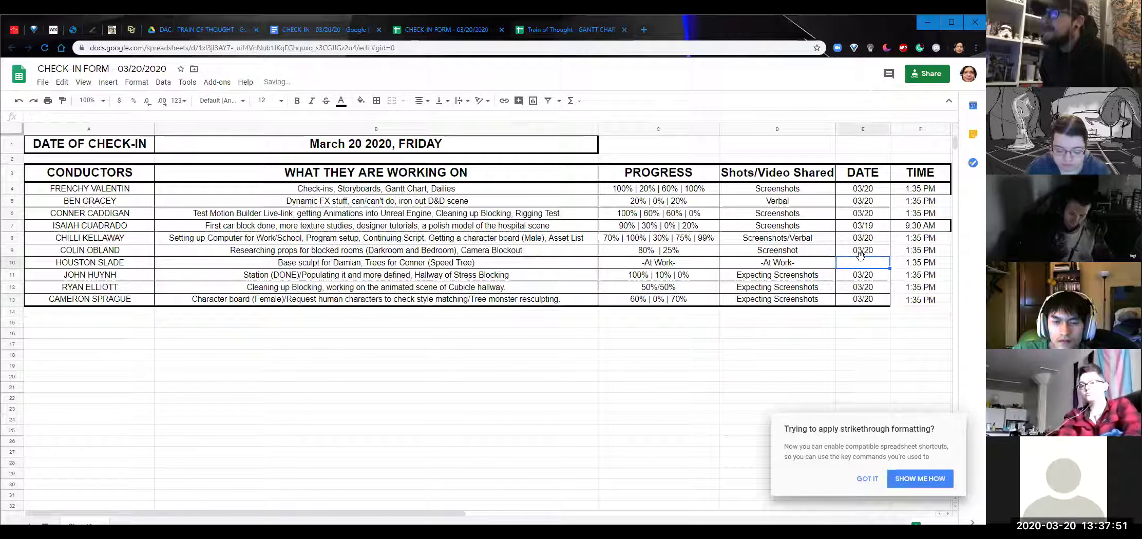
pyautogui.write('03/20')
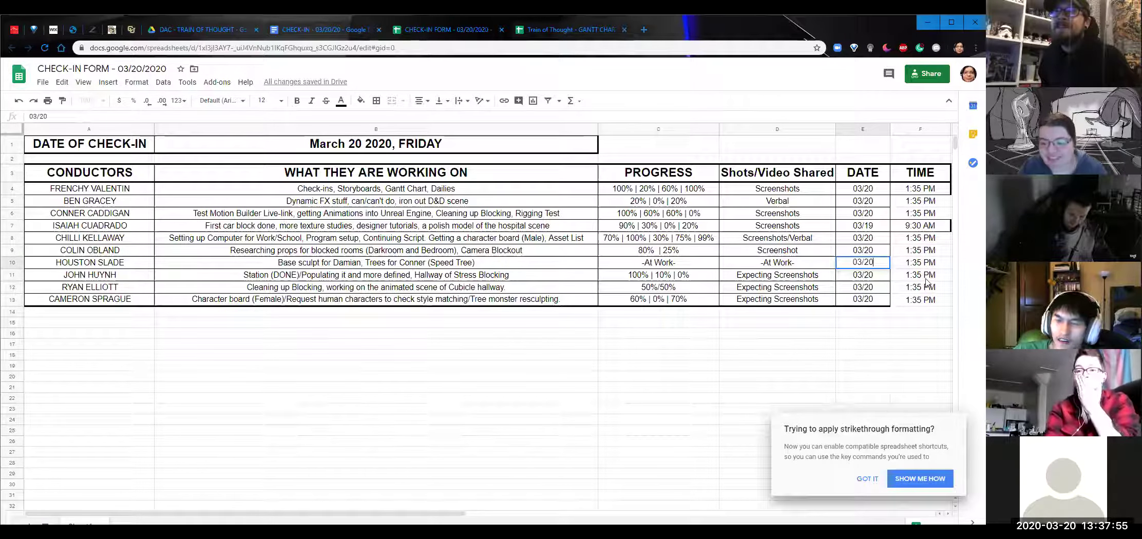
# Apply all borders to the time cells in rows 5 through 13.
pyautogui.moveTo(933, 200); pyautogui.dragTo(924, 303)
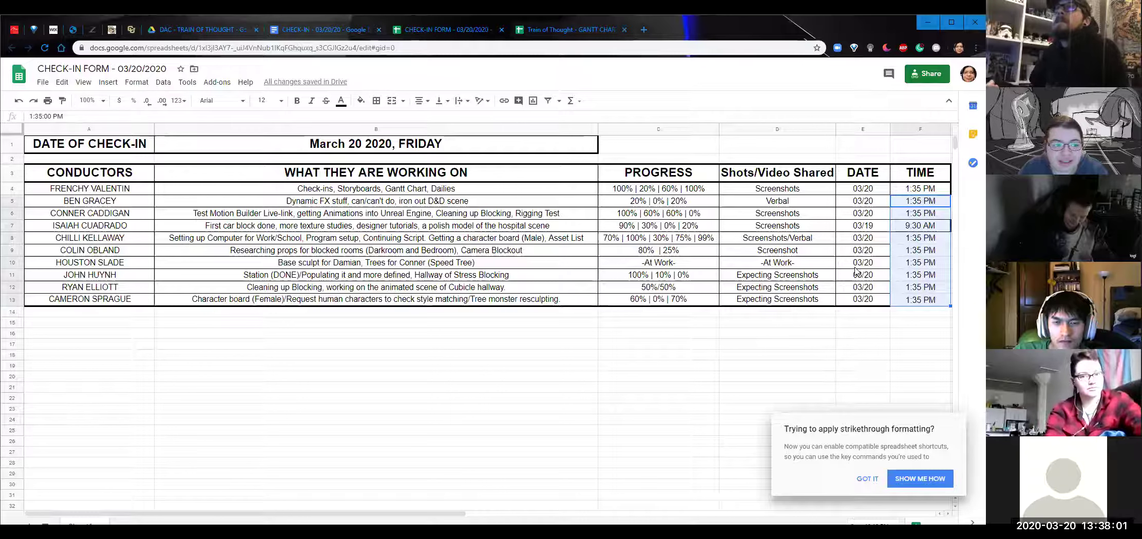
pyautogui.click(378, 102)
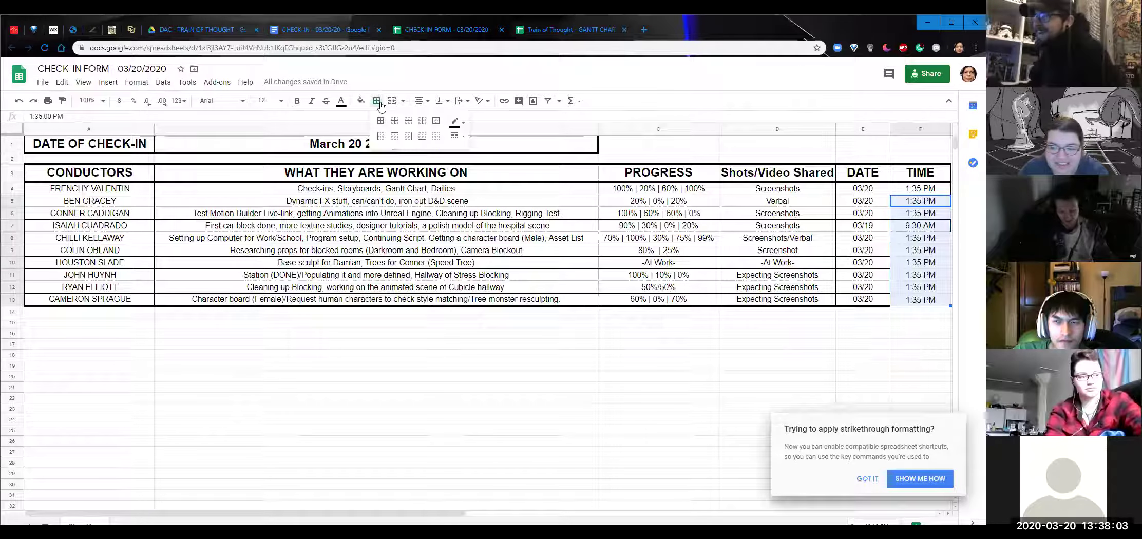
pyautogui.click(381, 122)
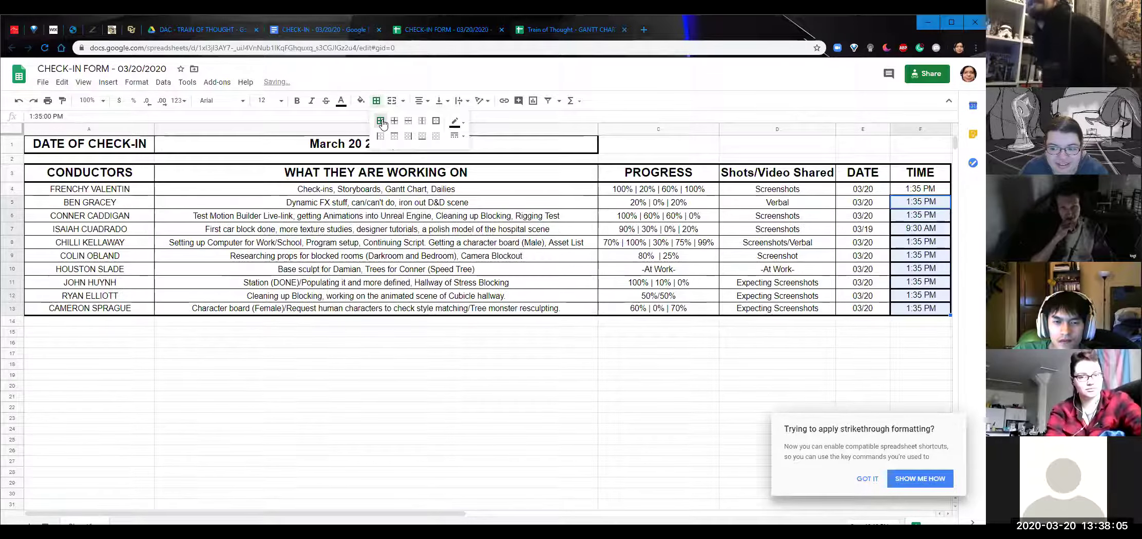
# Undo the thick borders on the time cells in rows 5 through 13.
pyautogui.click(456, 122)
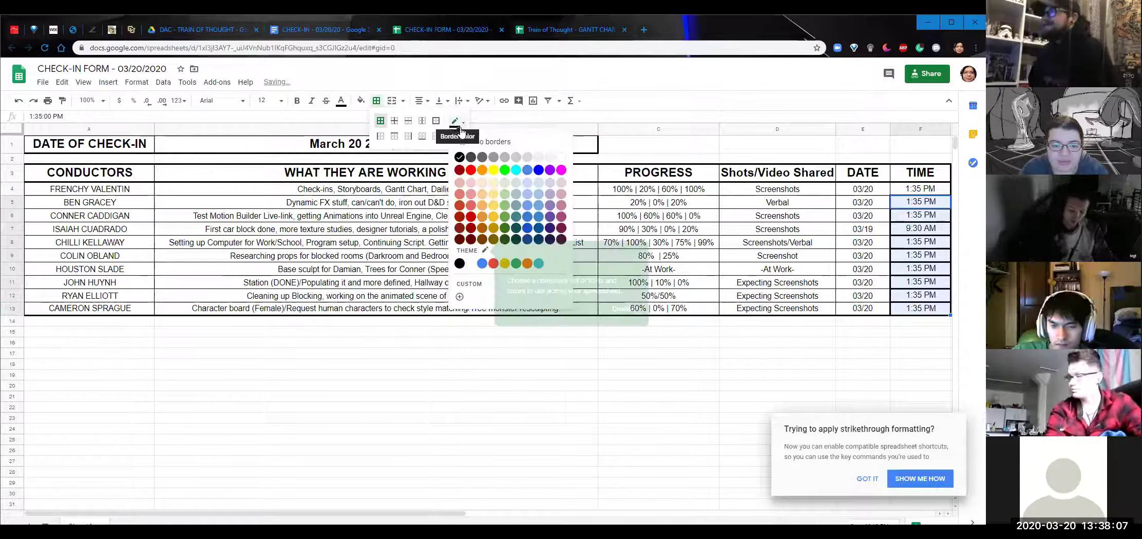
pyautogui.click(483, 156)
pyautogui.click(493, 145)
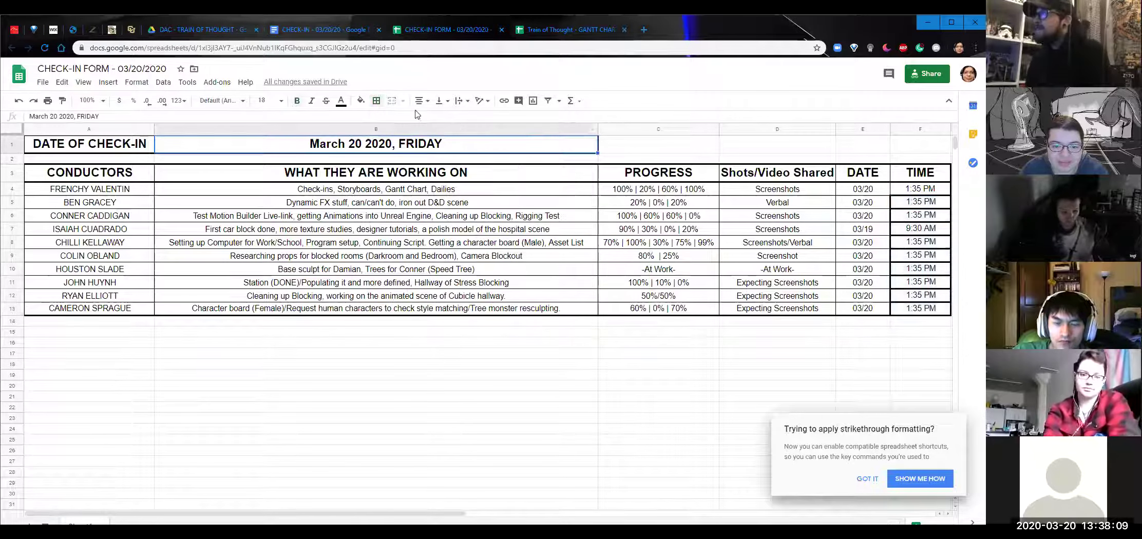
pyautogui.hotkey('ctrl', 'z')
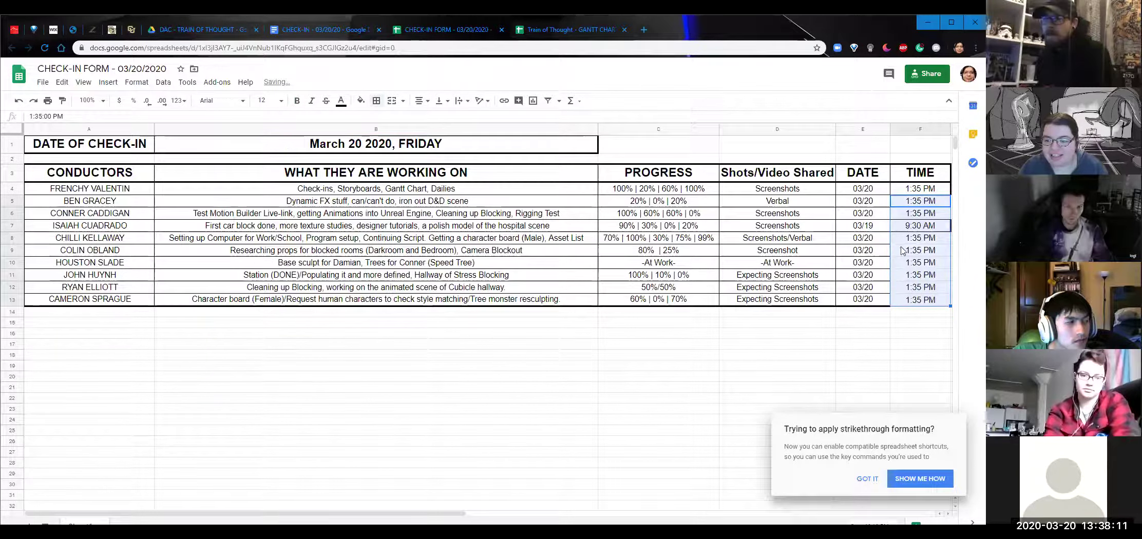
# Apply all borders in the thin line style to the time cells in rows 5 through 13.
pyautogui.click(377, 102)
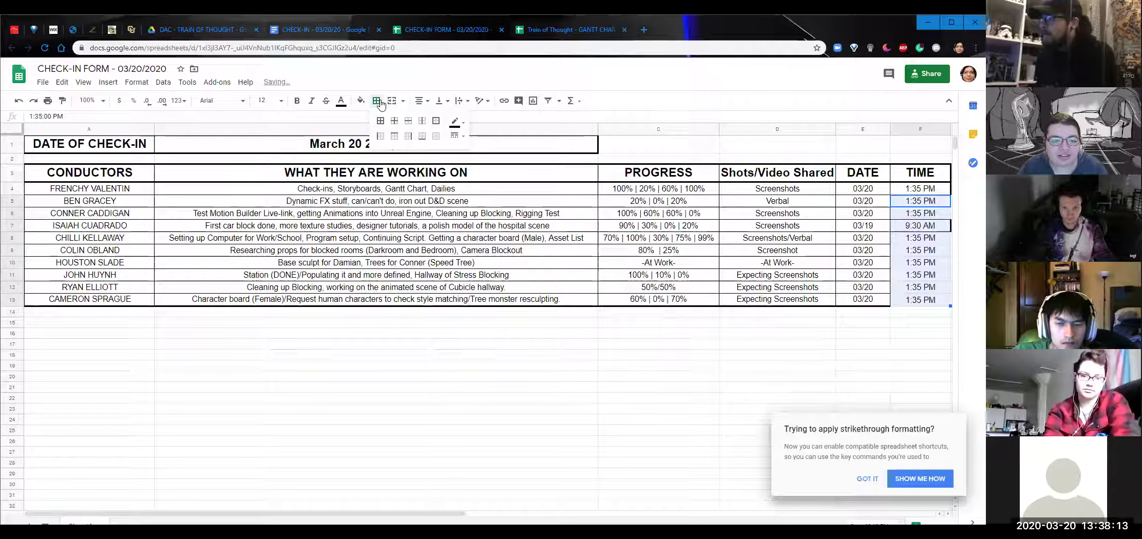
pyautogui.click(455, 136)
pyautogui.click(475, 154)
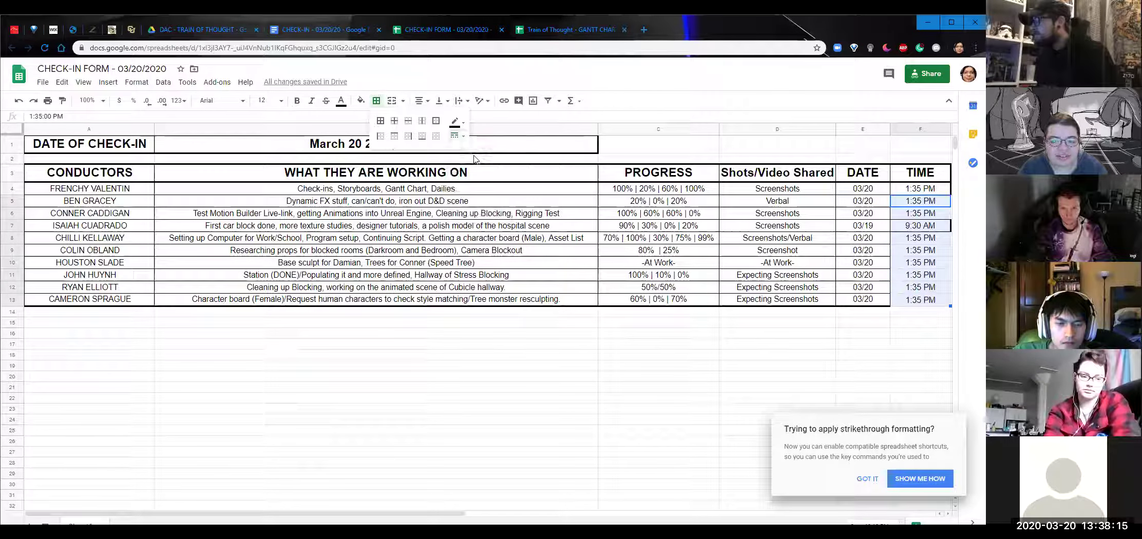
pyautogui.click(382, 122)
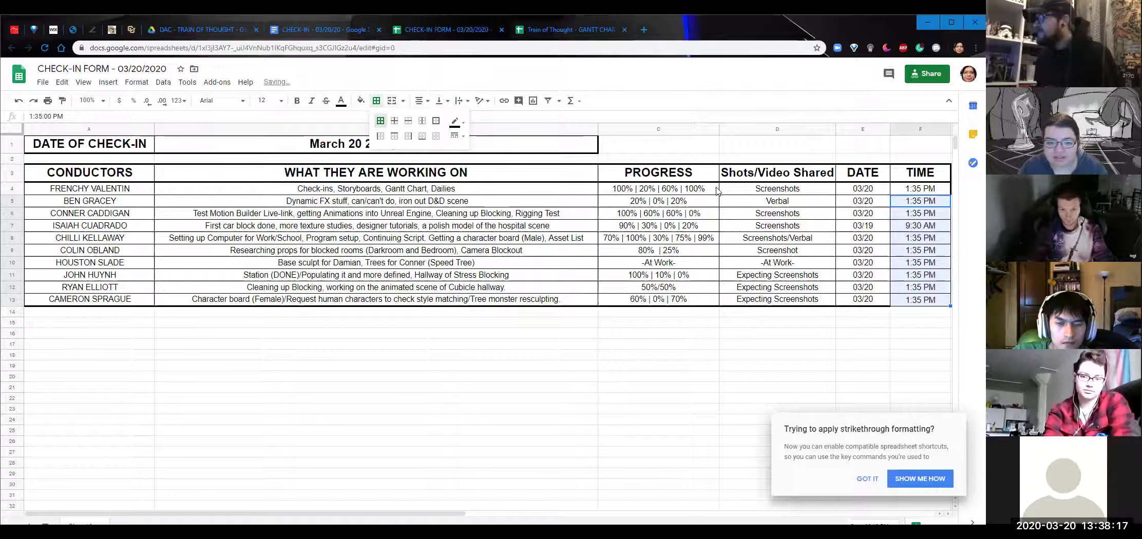
# Try a thick border style on the time cells in rows 5 through 13.
pyautogui.click(459, 138)
pyautogui.click(473, 183)
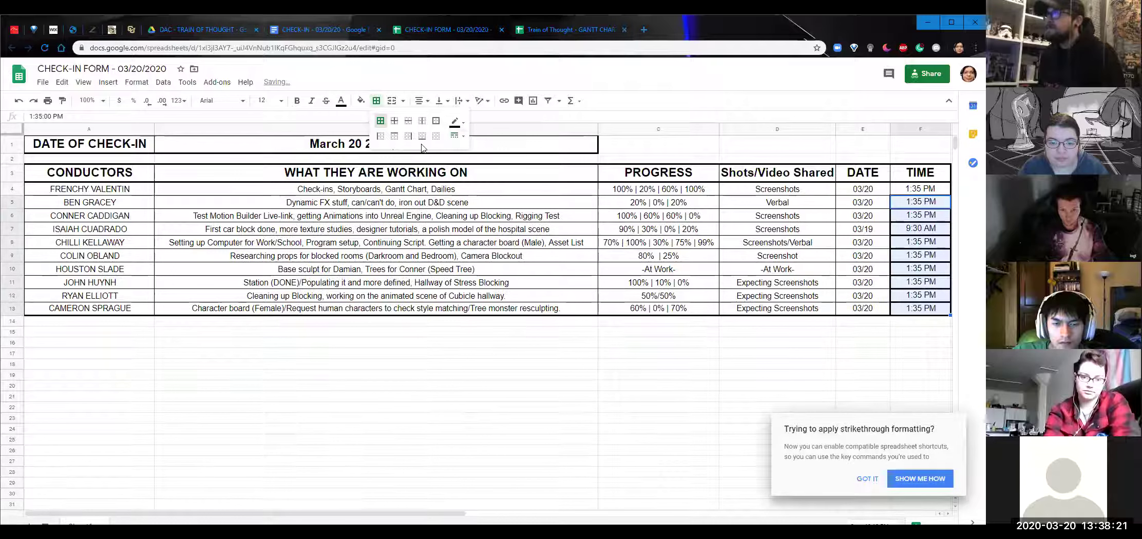
pyautogui.press('Escape')
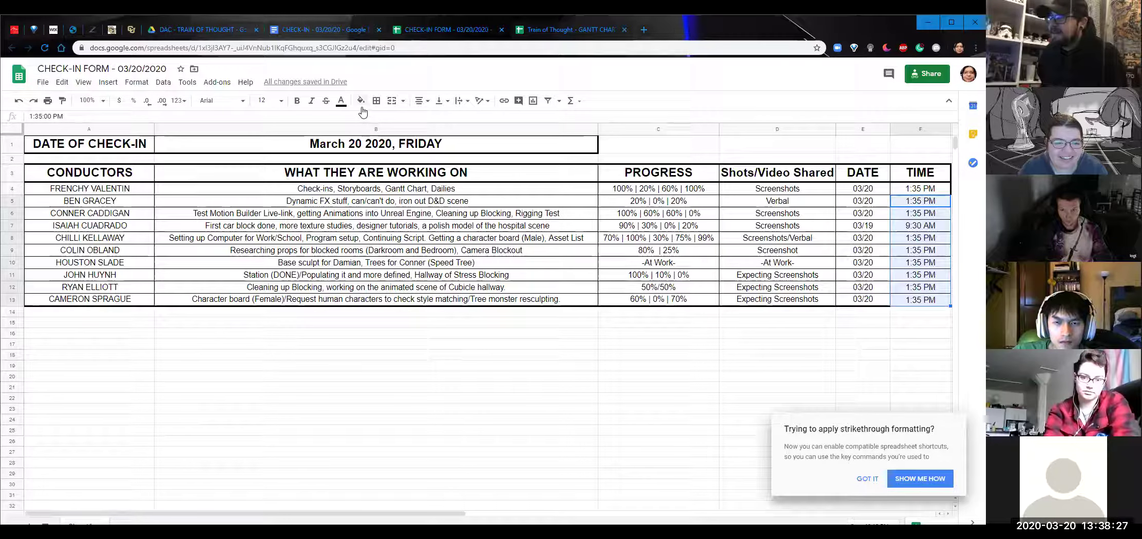
# Apply a thick right border to the time cells in rows 5 through 13.
pyautogui.click(381, 109)
pyautogui.click(407, 136)
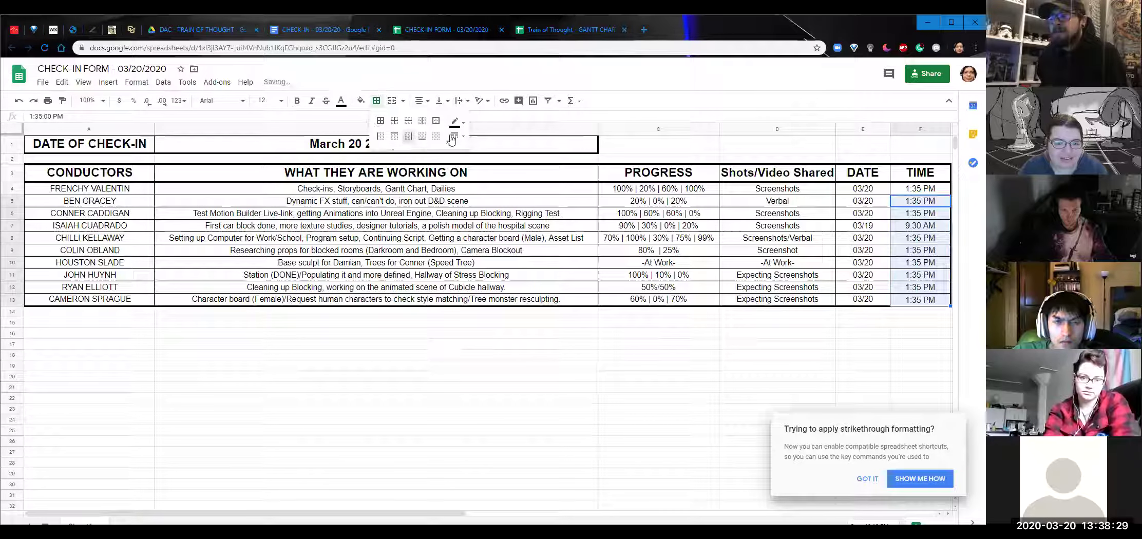
pyautogui.click(456, 135)
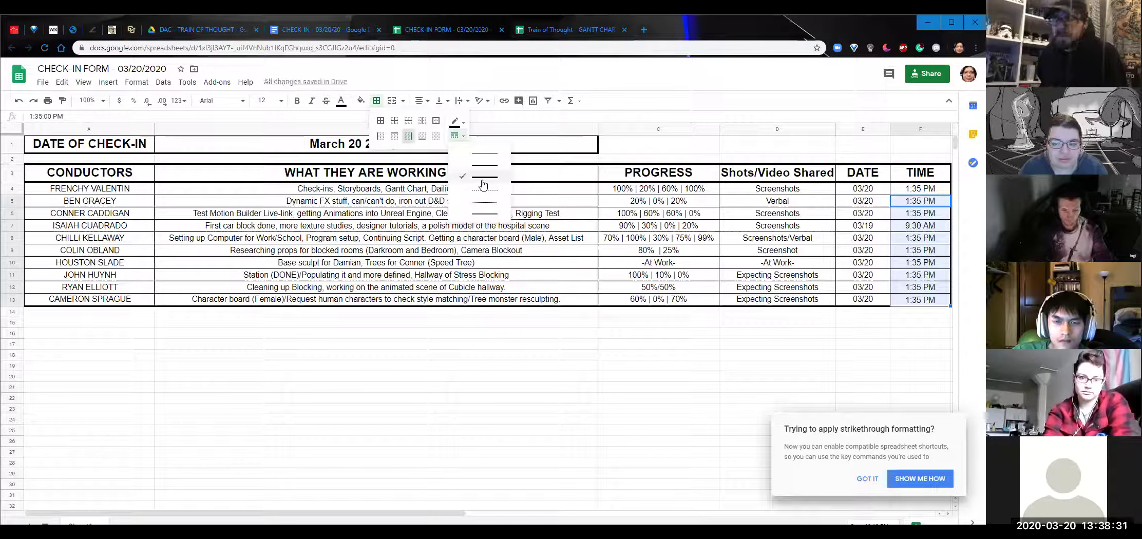
# Apply a thick bottom border to the time cell in row 13 and check the finished table.
pyautogui.click(924, 303)
pyautogui.click(924, 303)
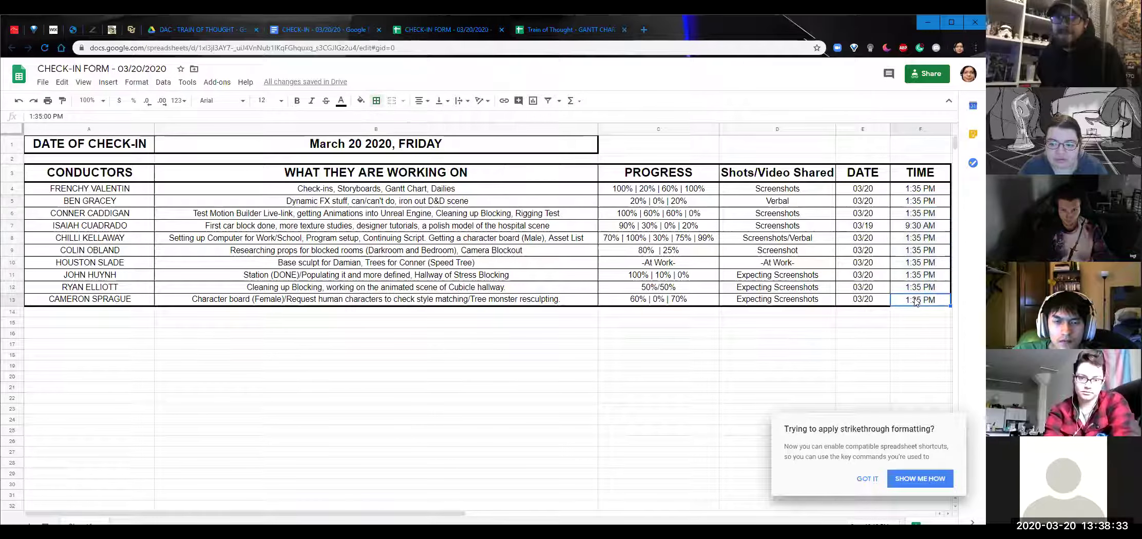
pyautogui.click(377, 102)
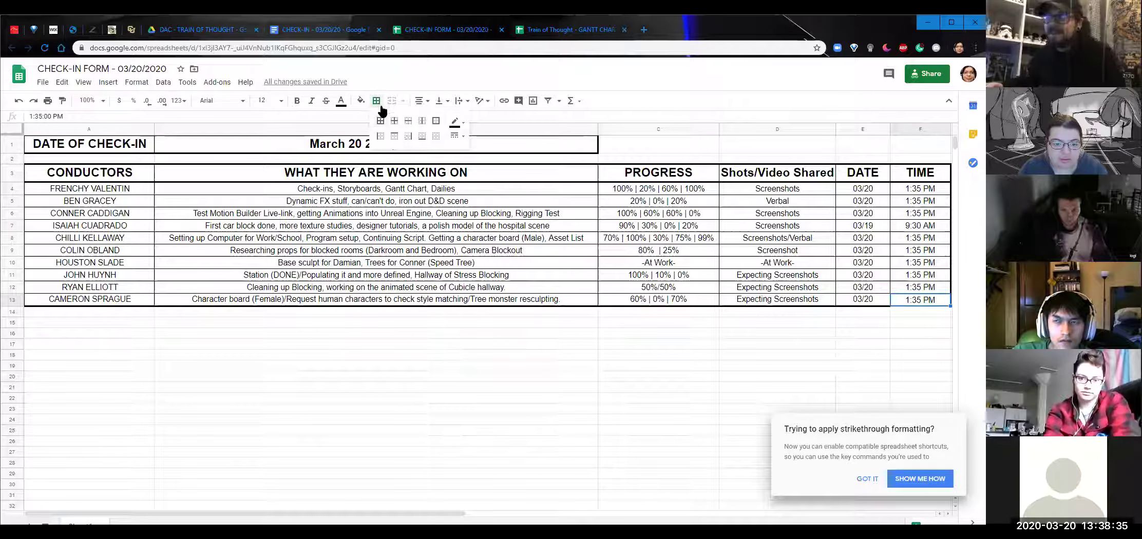
pyautogui.click(423, 136)
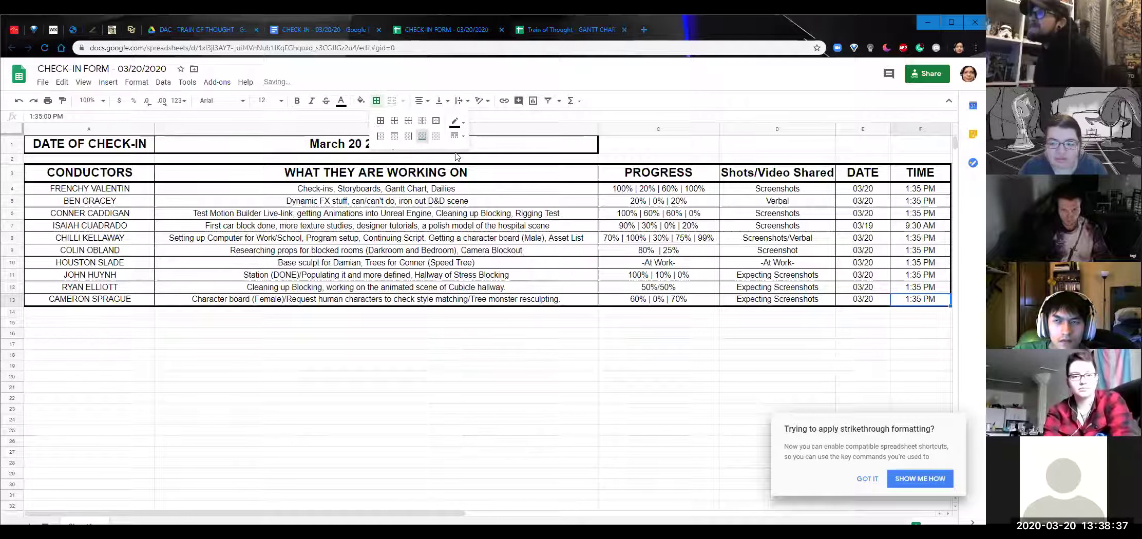
pyautogui.click(778, 237)
pyautogui.scroll(-2, 709, 234)
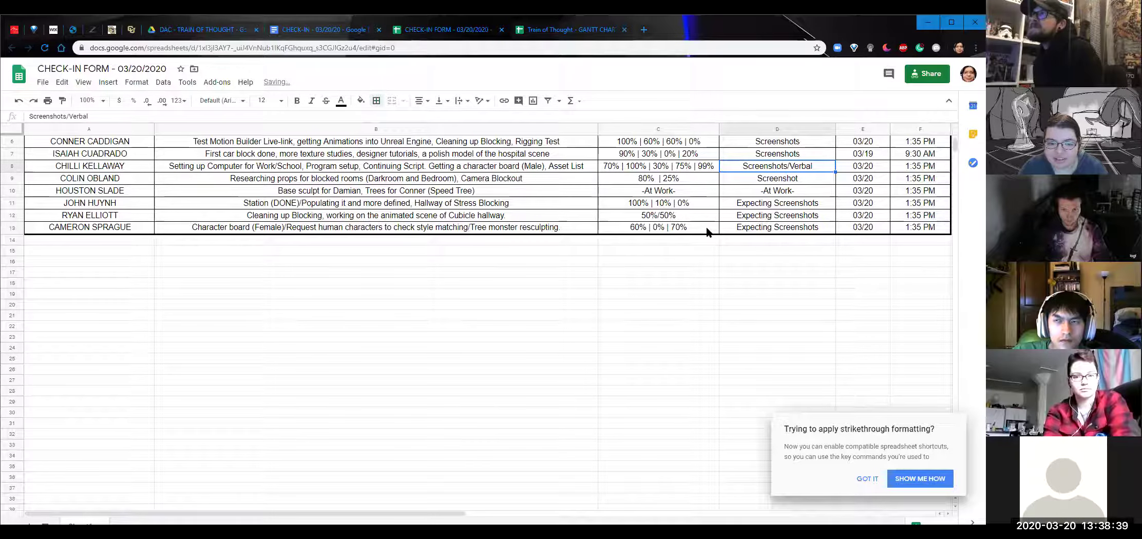
pyautogui.scroll(2, 481, 160)
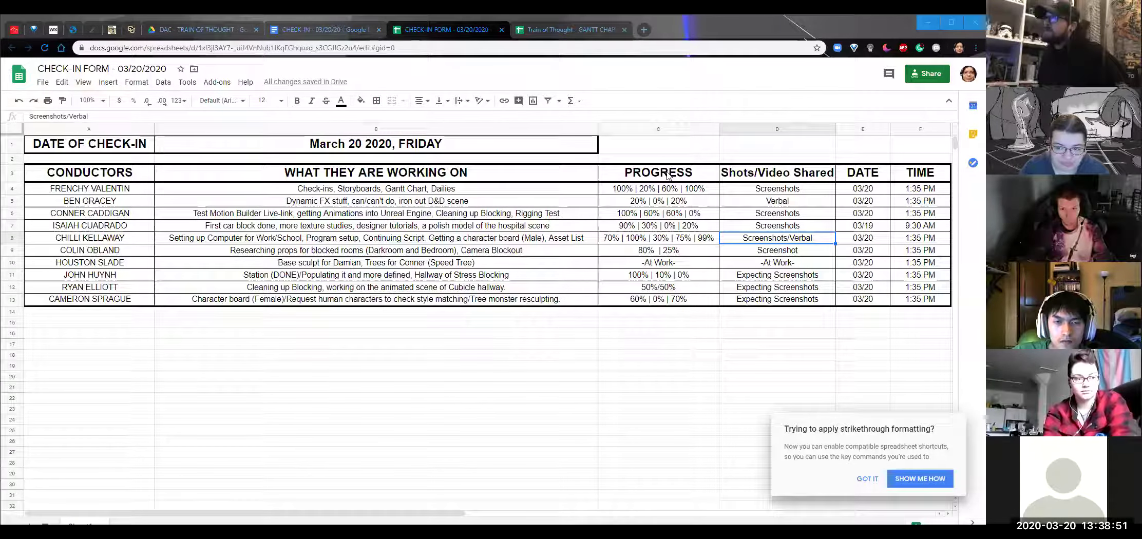
# Make empty cell C1 bold and close the check-in form and the Gantt chart to return to the CHECK-IN - 03/20/20 document.
pyautogui.click(628, 148)
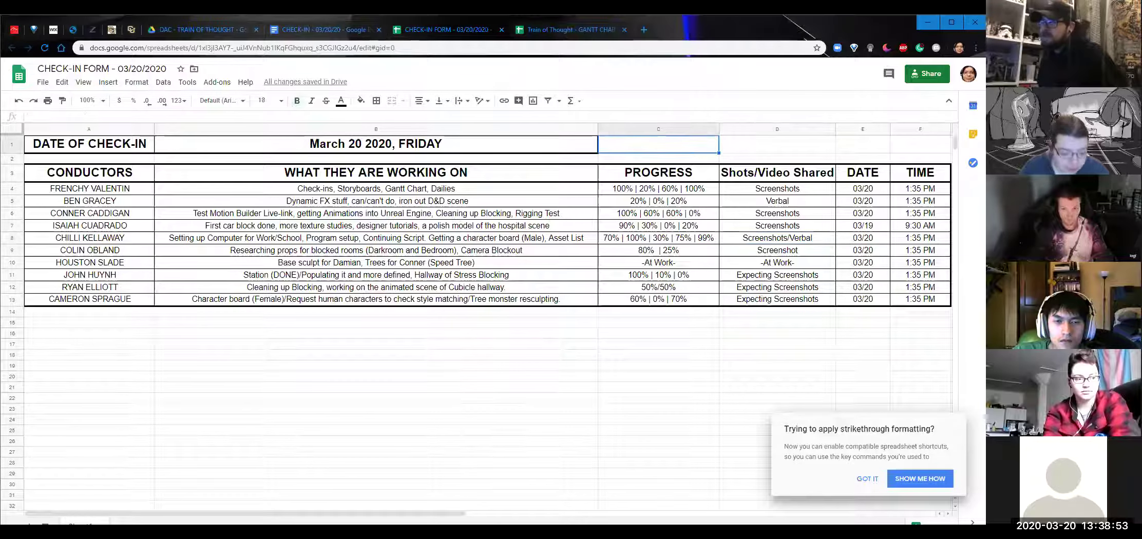
pyautogui.hotkey('ctrl', 'b')
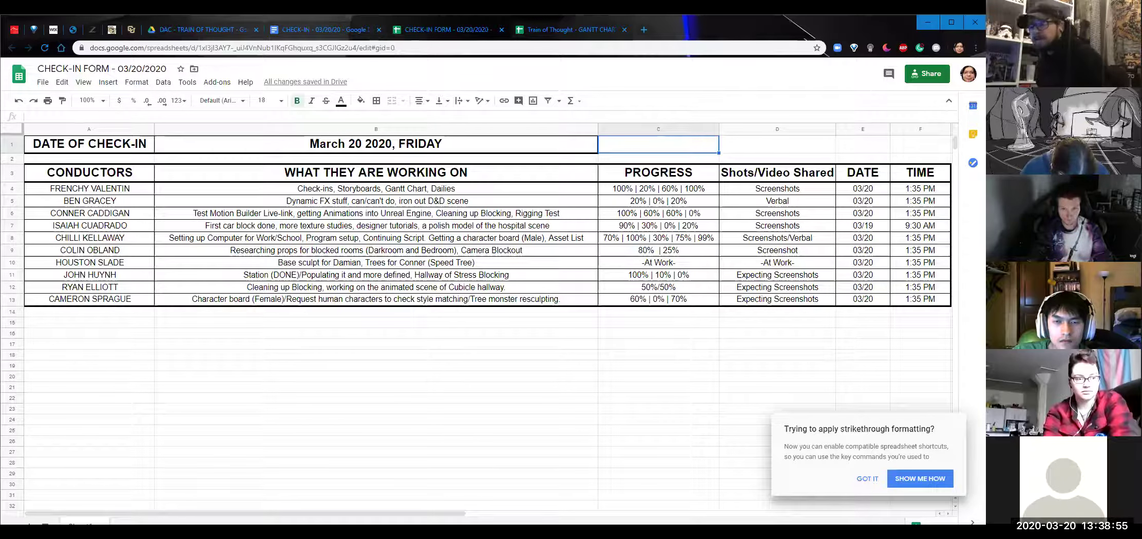
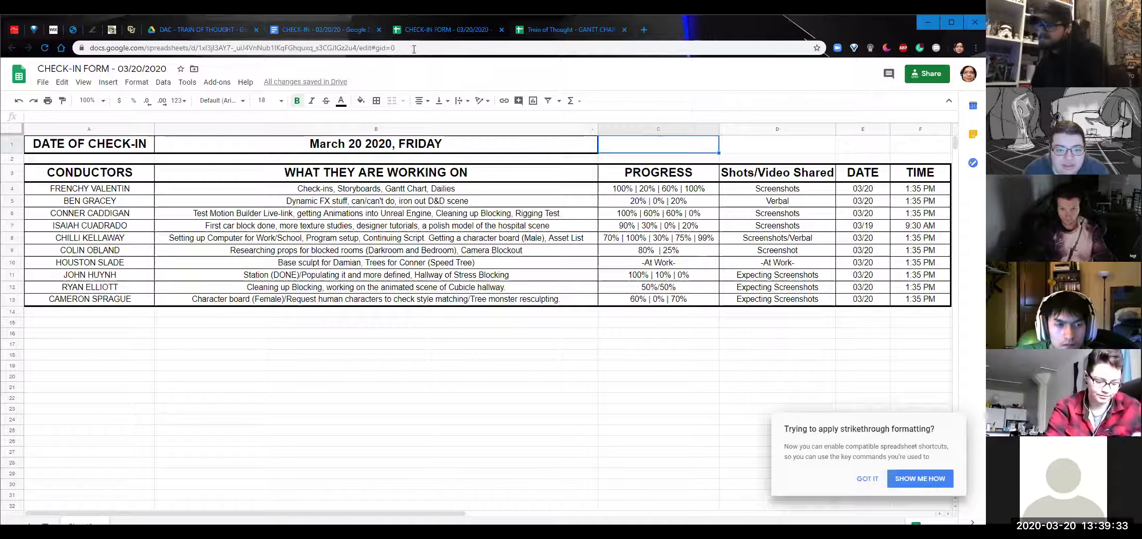
pyautogui.hotkey('ctrl', 'w')
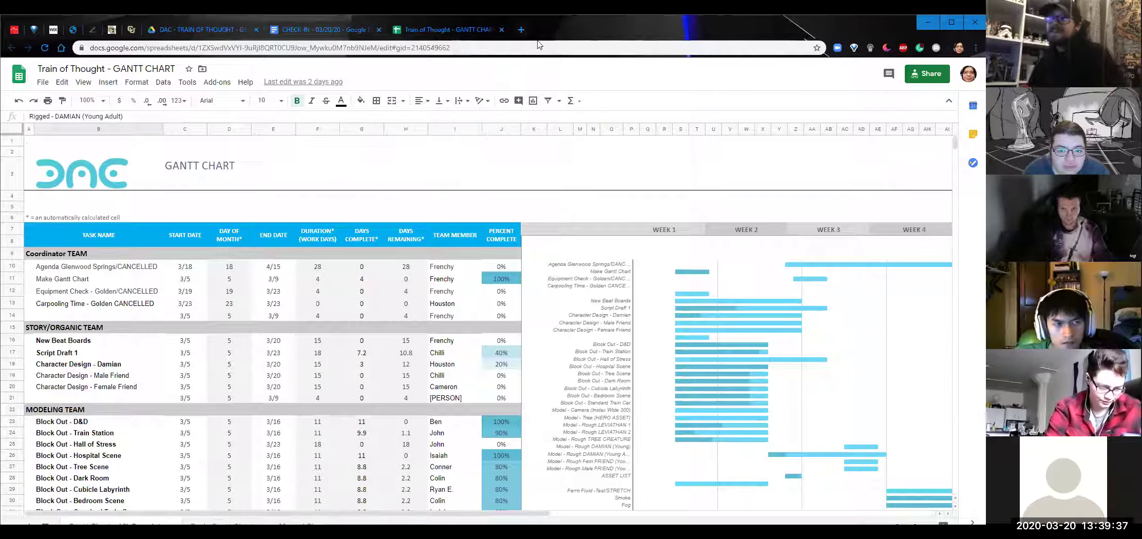
pyautogui.hotkey('ctrl', 'w')
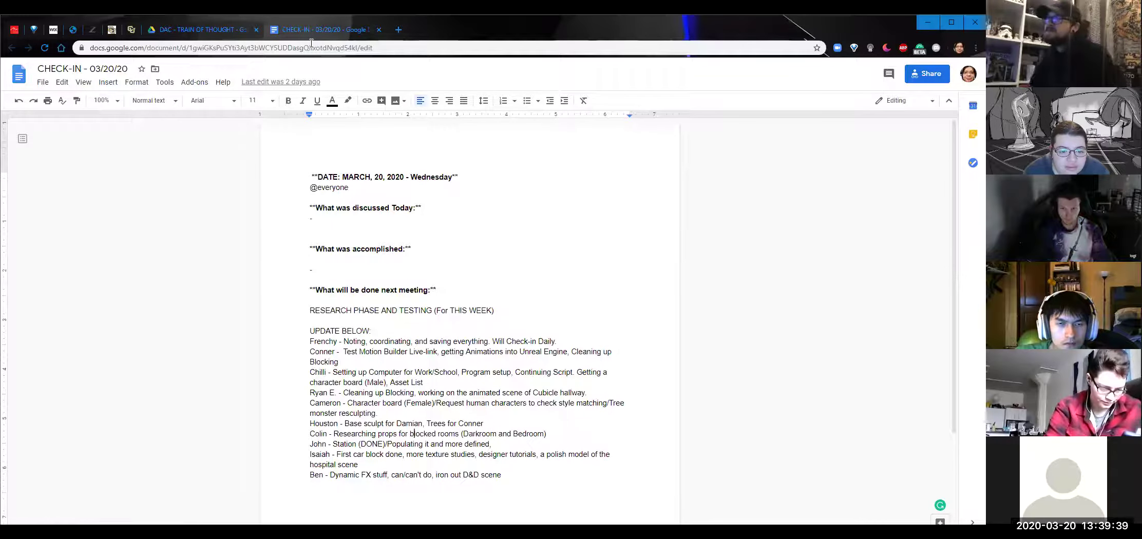
# Under "What was discussed Today", list "CHECK-IN 03/20" and "Fixing technical issues" as dashed entries and start a third dashed line.
pyautogui.press('Left')
pyautogui.write('CHEC')
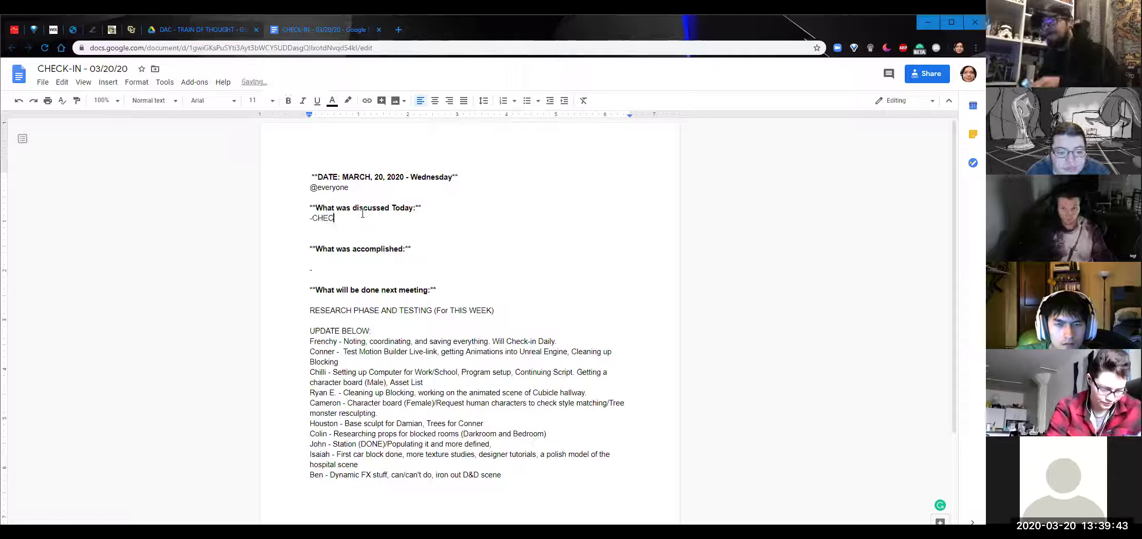
pyautogui.write('K-IN')
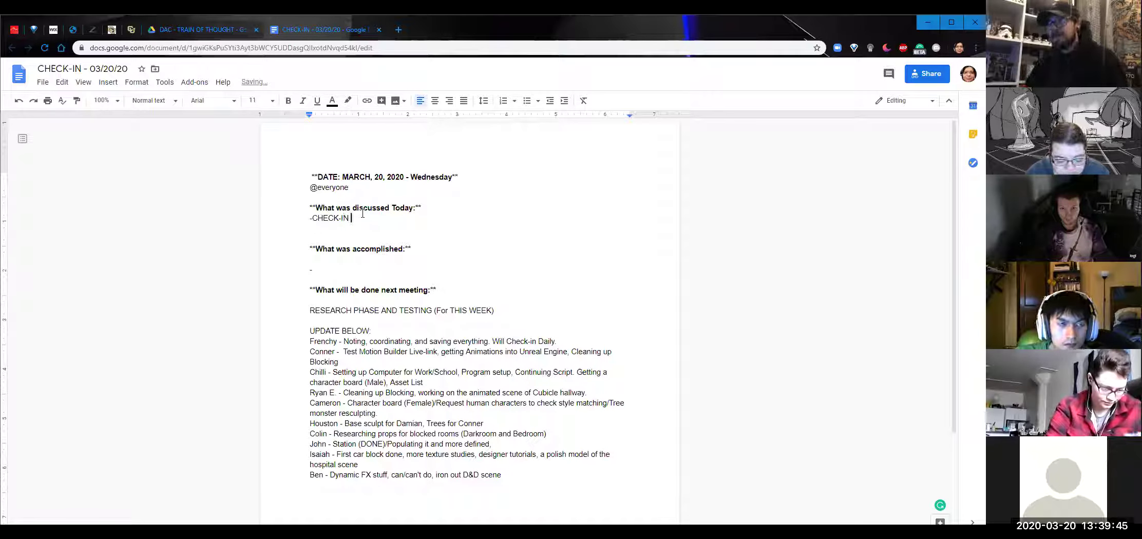
pyautogui.write(' 03/20')
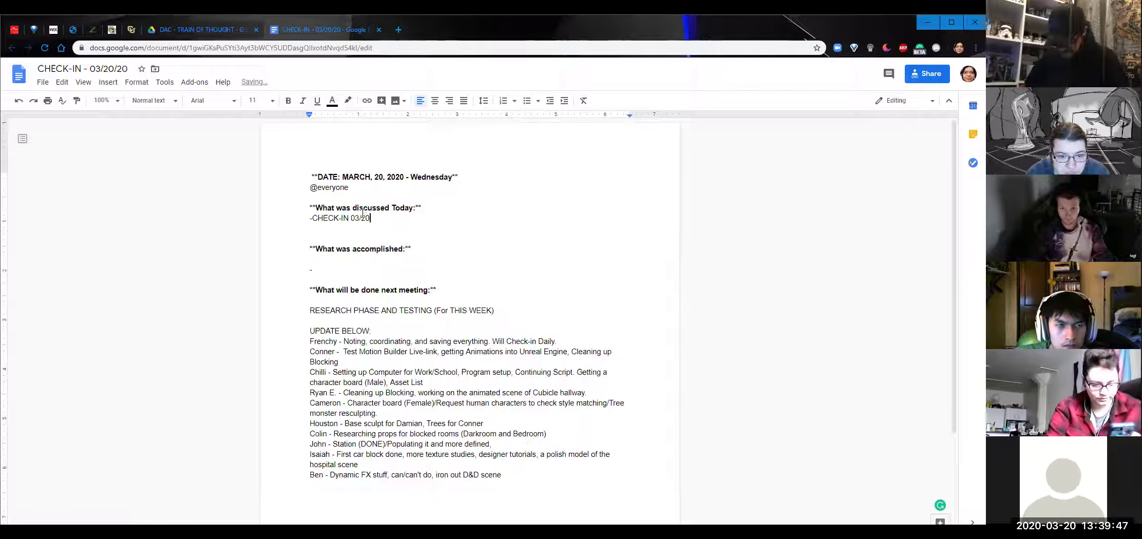
pyautogui.press('Return')
pyautogui.write('-')
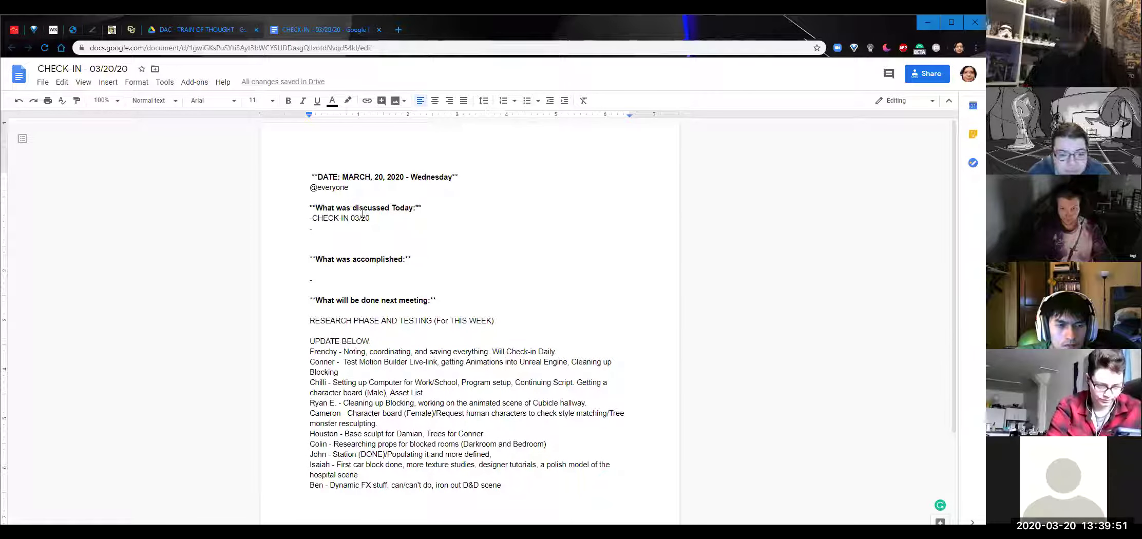
pyautogui.write('Fixing te')
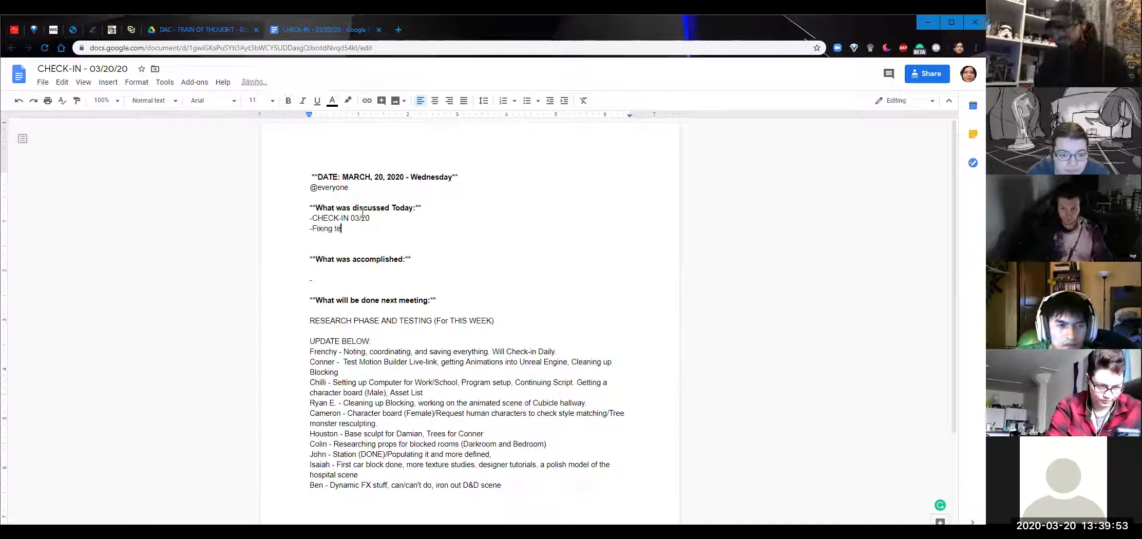
pyautogui.write('chnical issues')
pyautogui.press('Return')
pyautogui.write('-')
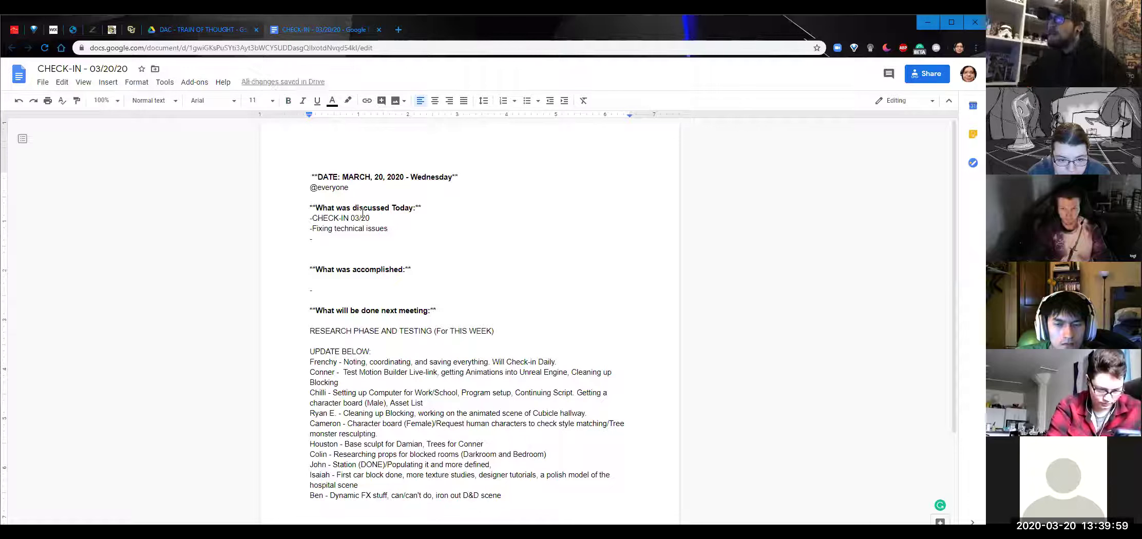
pyautogui.write('P')
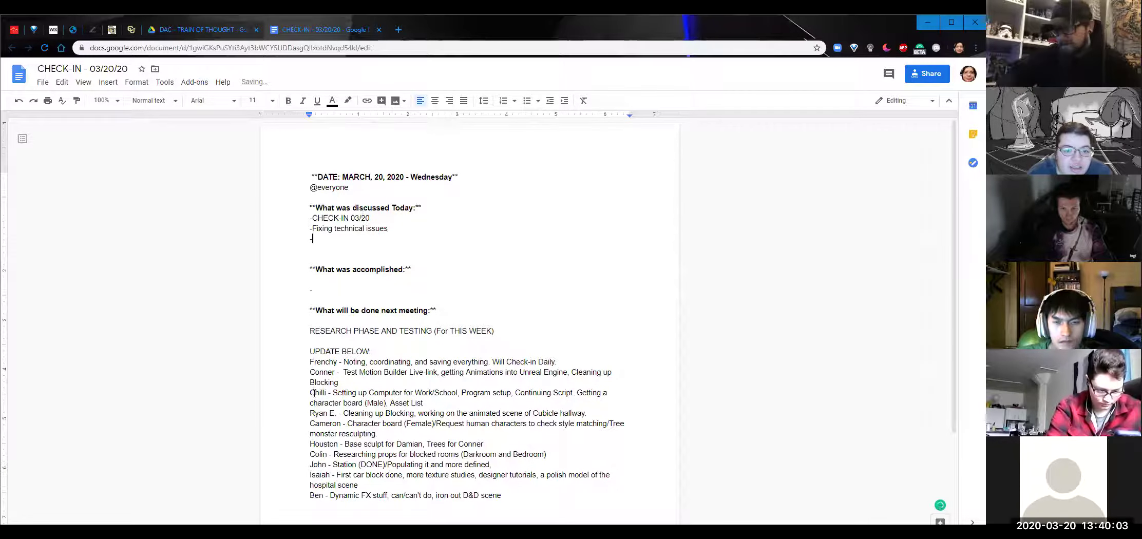
# Remove the blank line between the "What was accomplished" heading and its dashed entry.
pyautogui.scroll(-3, 344, 353)
pyautogui.scroll(3, 344, 353)
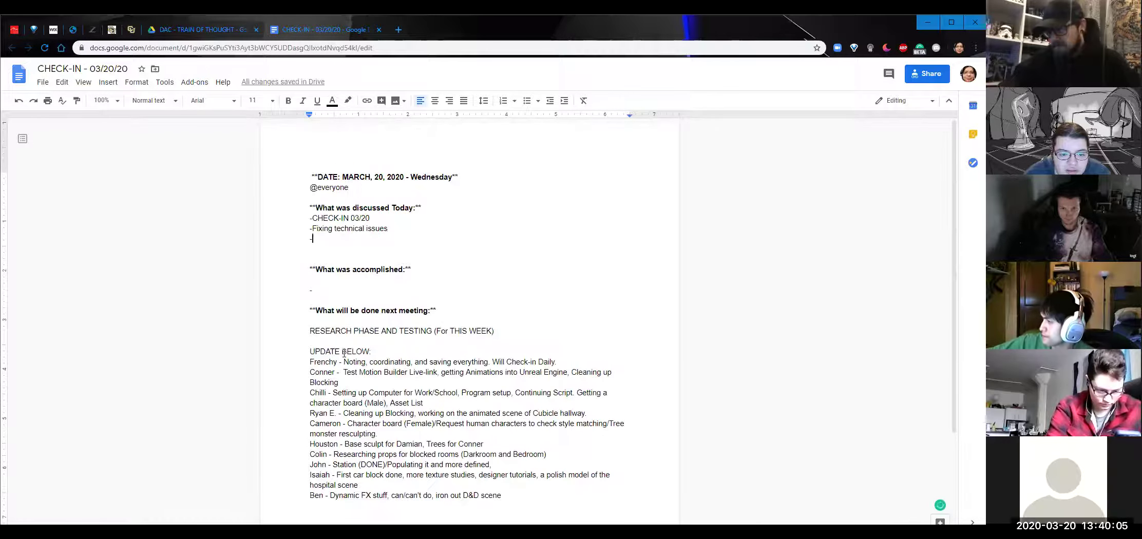
pyautogui.click(334, 281)
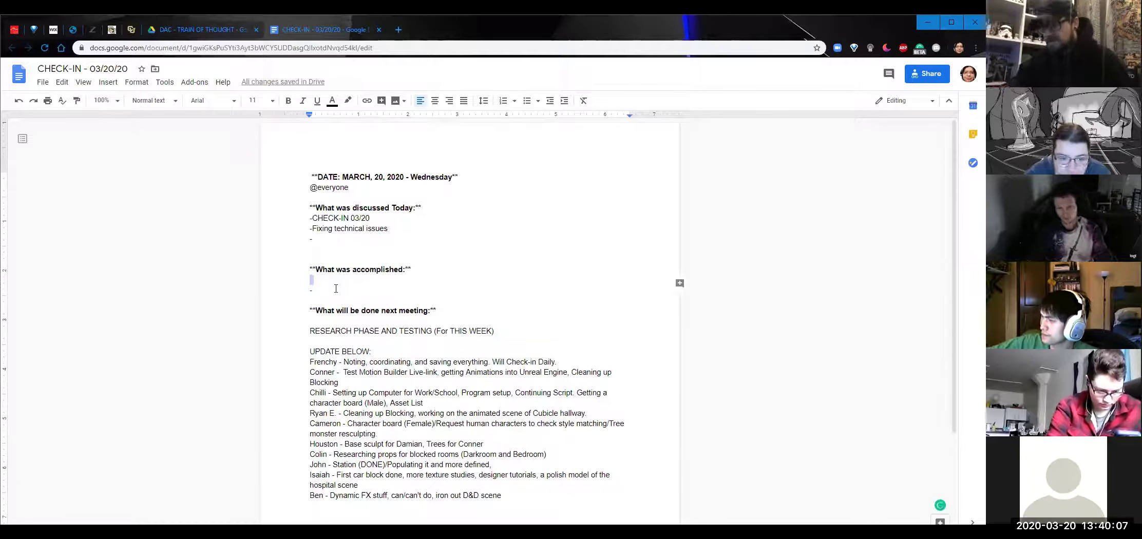
pyautogui.press('BackSpace')
pyautogui.write('-')
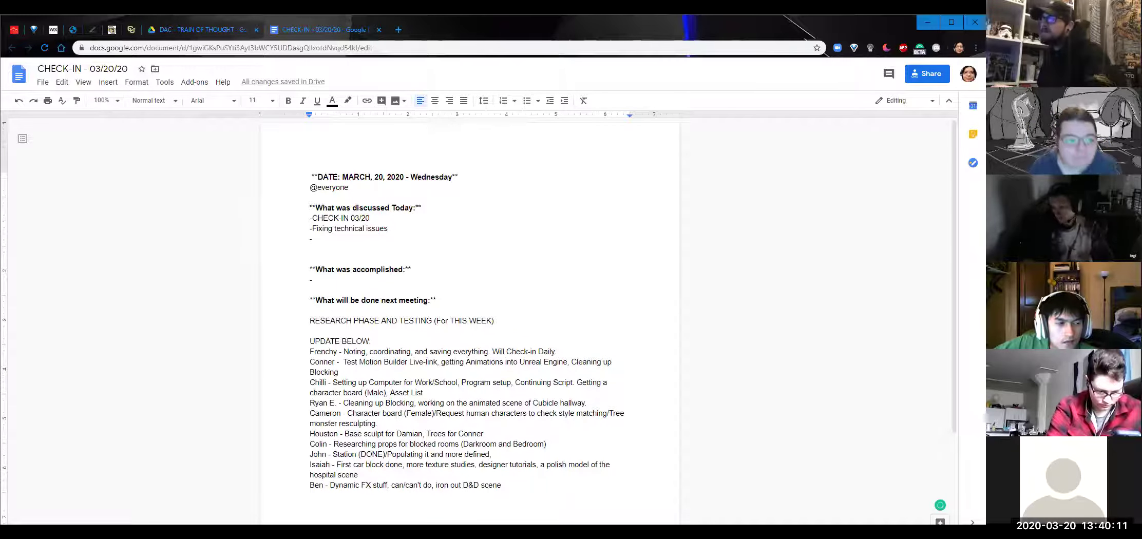
pyautogui.click(190, 33)
pyautogui.click(298, 30)
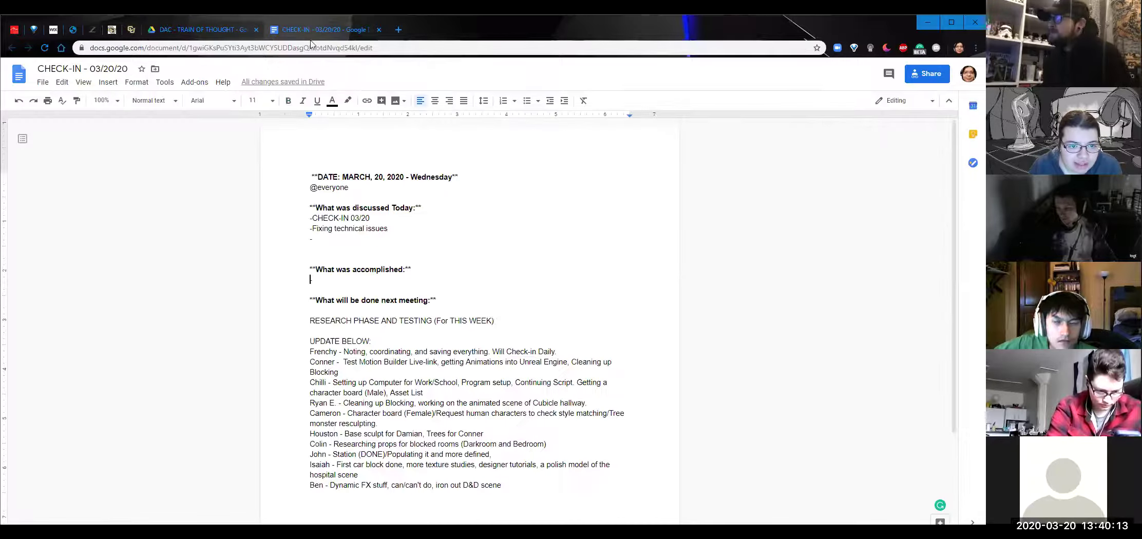
pyautogui.click(432, 286)
pyautogui.click(429, 269)
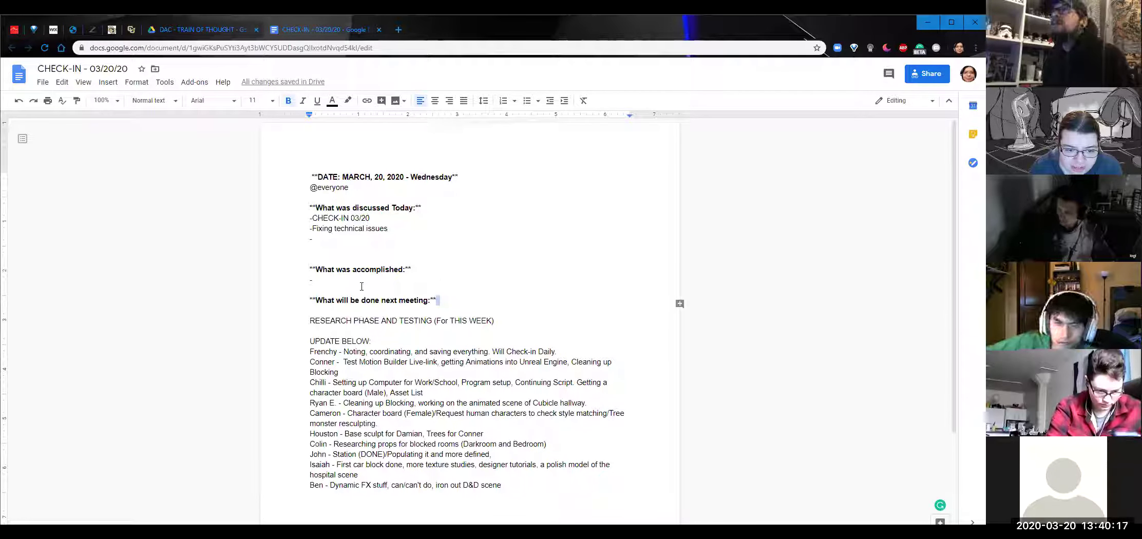
pyautogui.moveTo(312, 239); pyautogui.dragTo(369, 232)
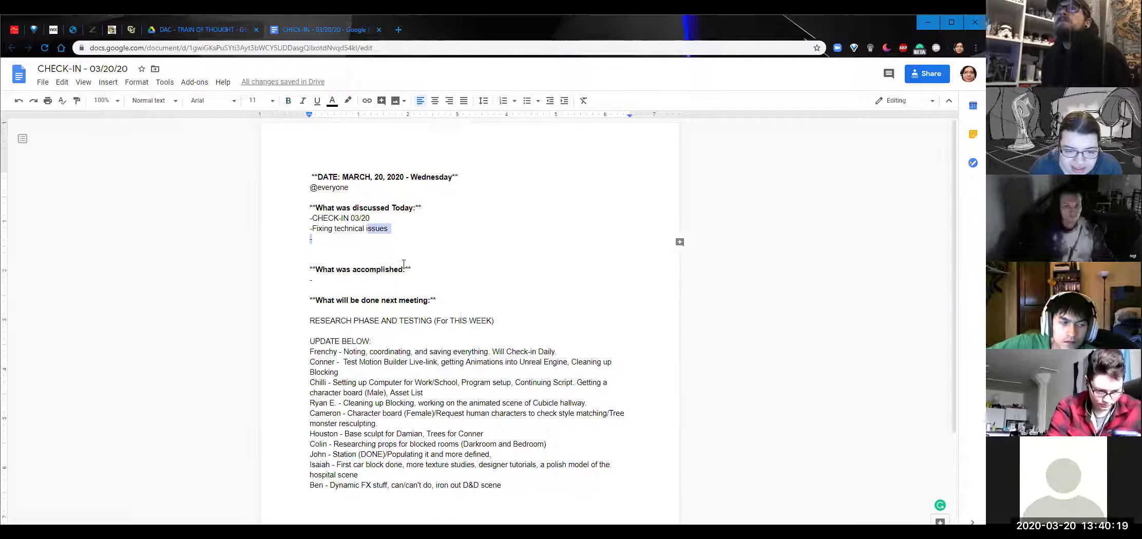
pyautogui.click(354, 238)
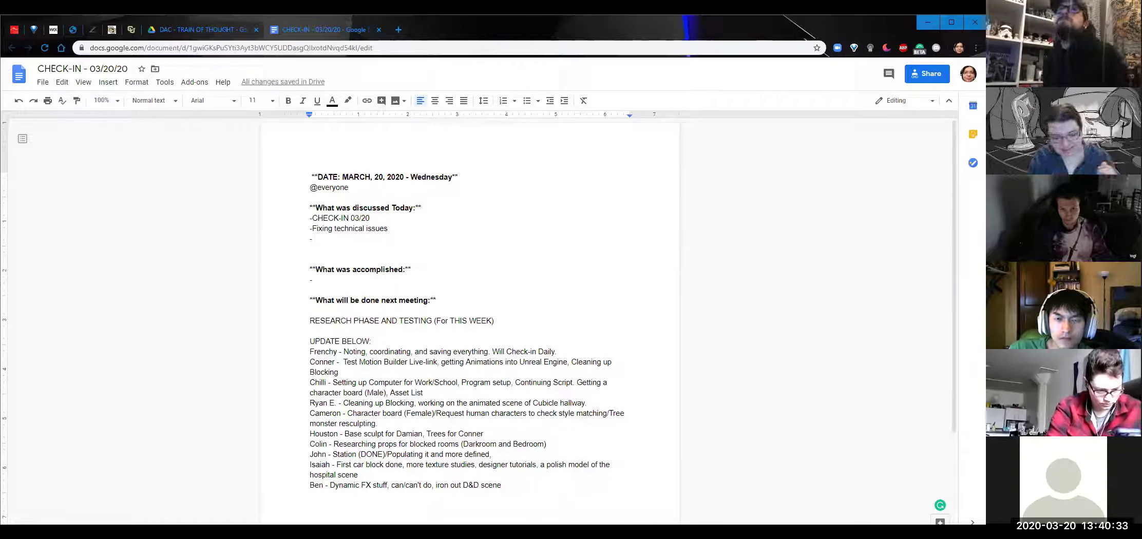
pyautogui.click(488, 372)
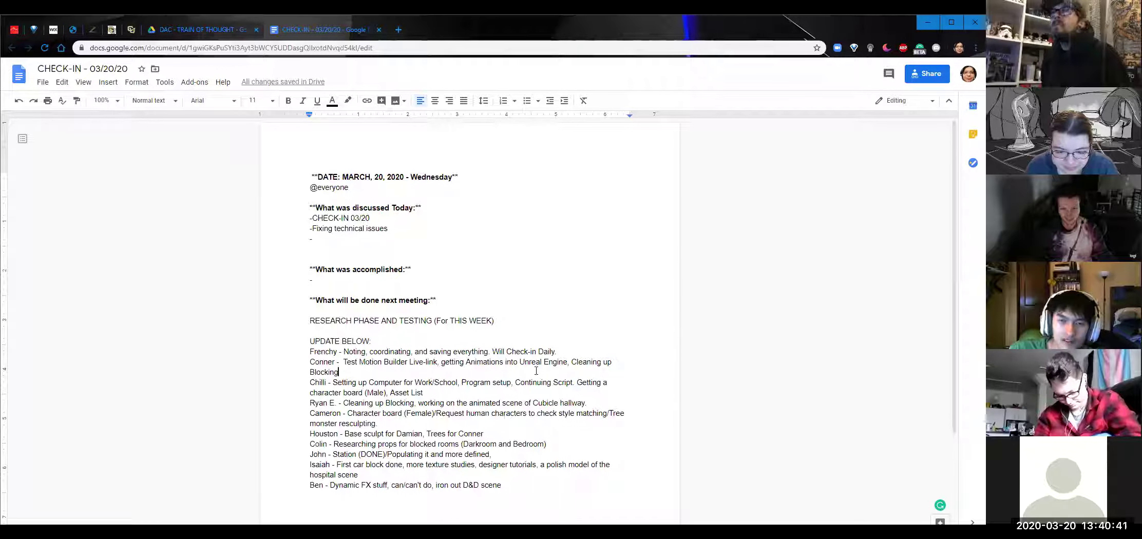
# In the first entry under UPDATE BELOW, replace the check-in frequency "Daily" with "Monday/Wednesda/Friday.".
pyautogui.click(555, 353)
pyautogui.moveTo(555, 352); pyautogui.dragTo(538, 353)
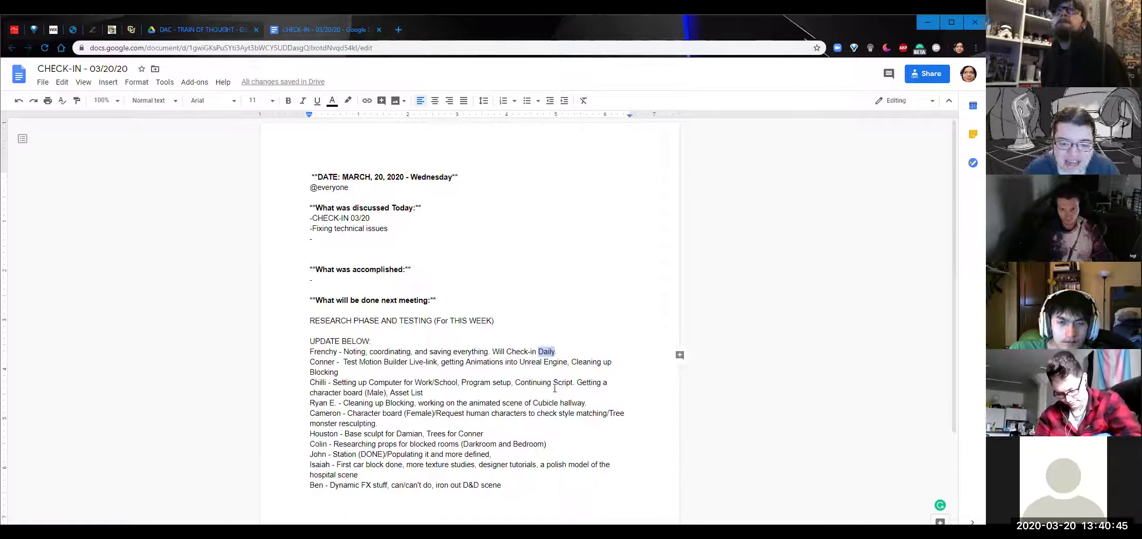
pyautogui.write('Mo')
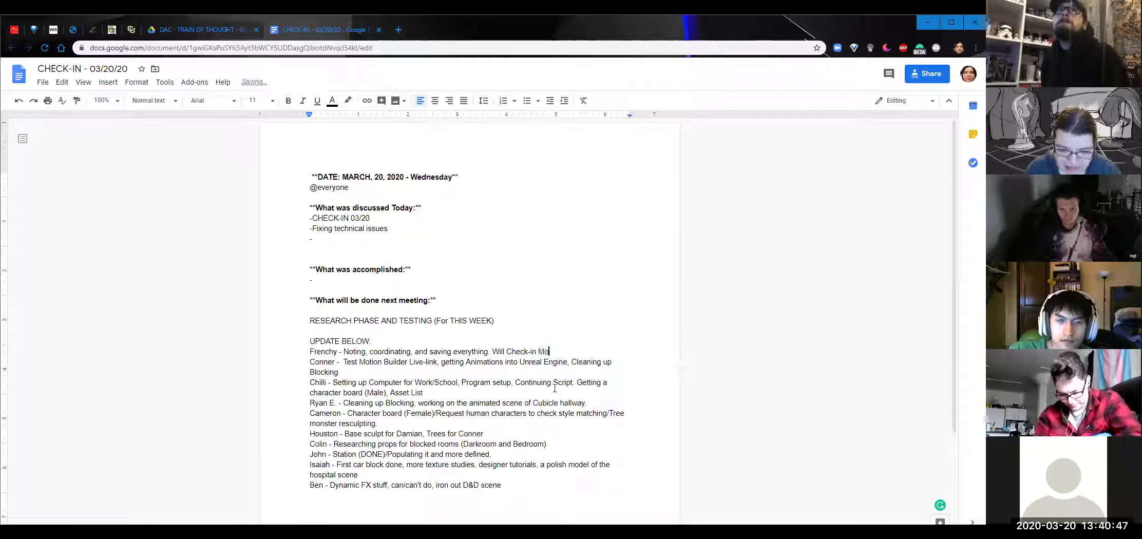
pyautogui.write('nday/Wednesda/Friday')
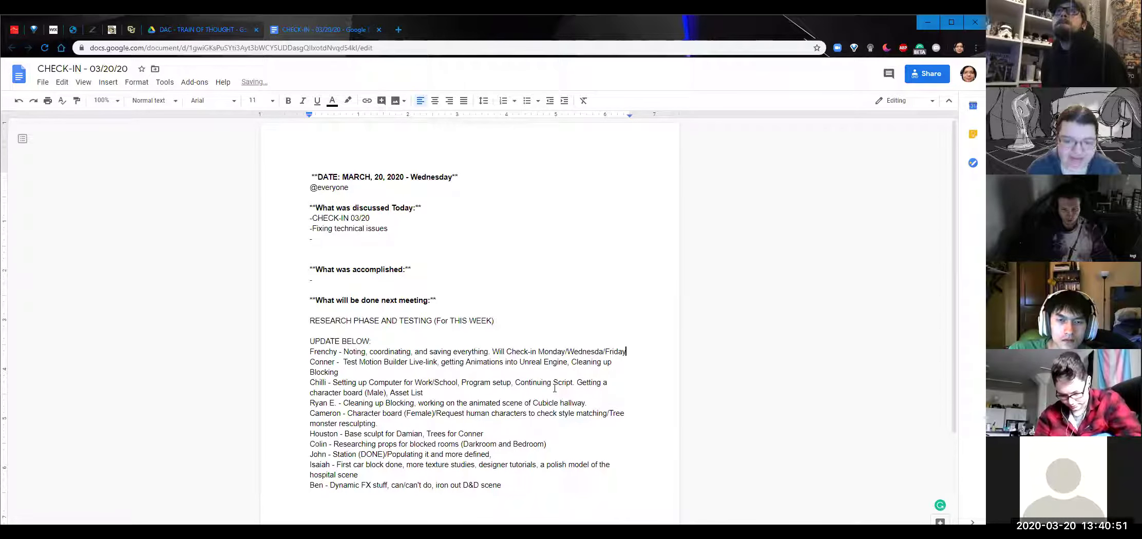
pyautogui.write('.')
# Make the check-in days in the first update entry bold and correct the middle day's spelling to "Wednesday".
pyautogui.moveTo(625, 352); pyautogui.dragTo(538, 354)
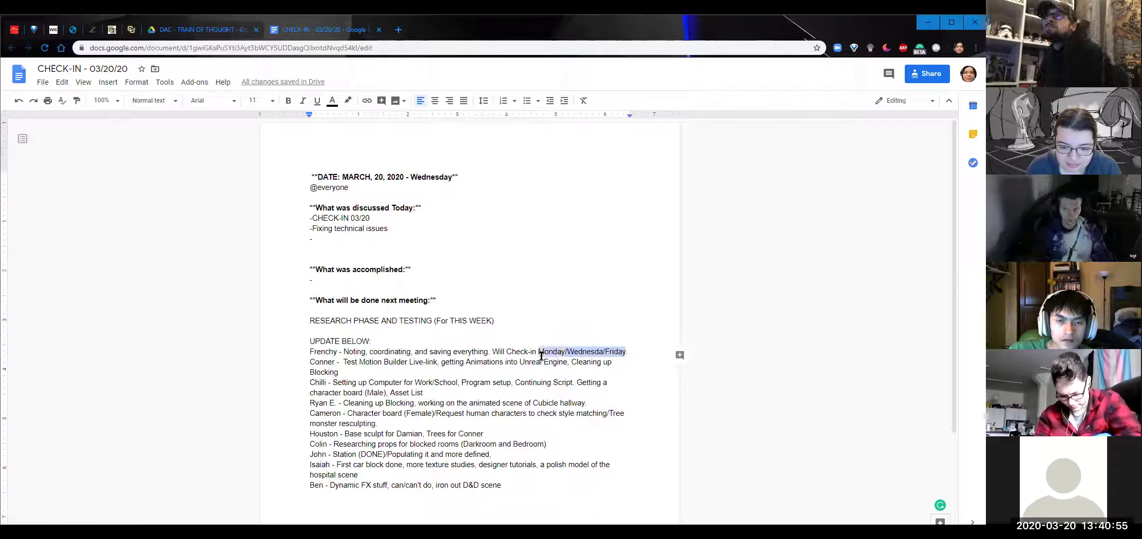
pyautogui.click(287, 101)
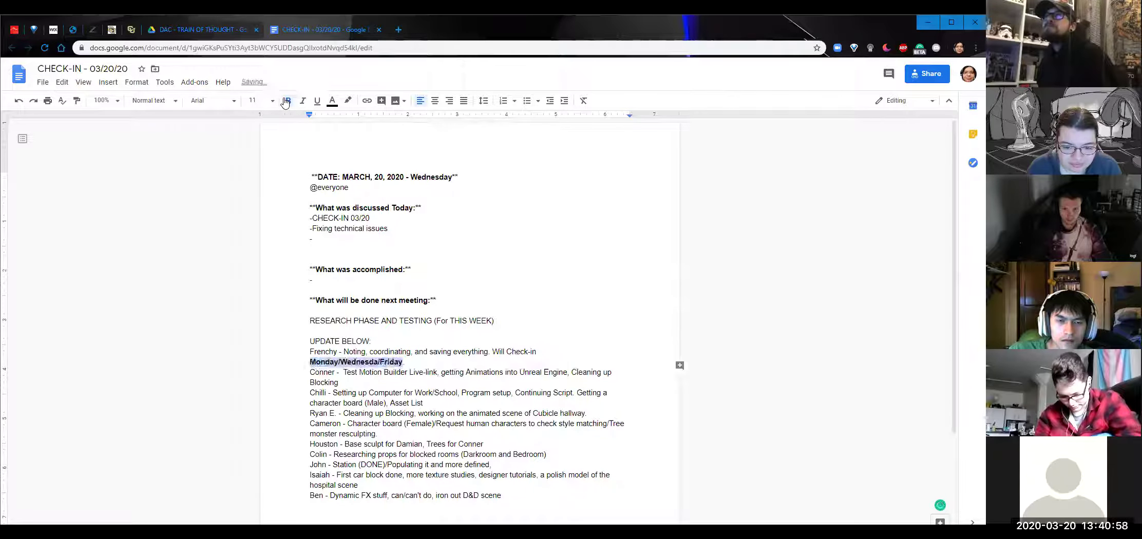
pyautogui.click(378, 362)
pyautogui.click(434, 393)
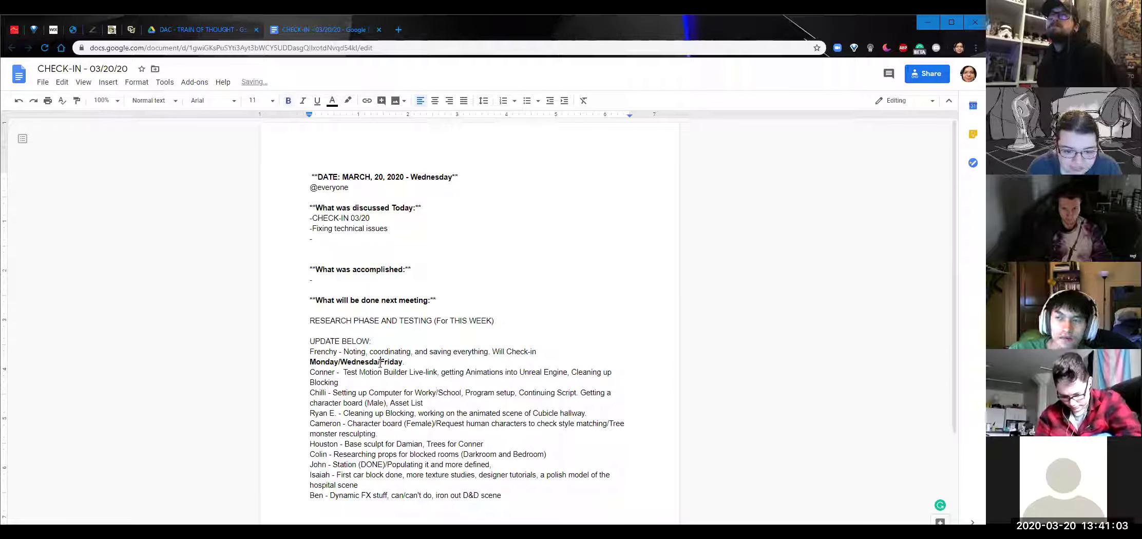
pyautogui.write('y')
pyautogui.click(430, 363)
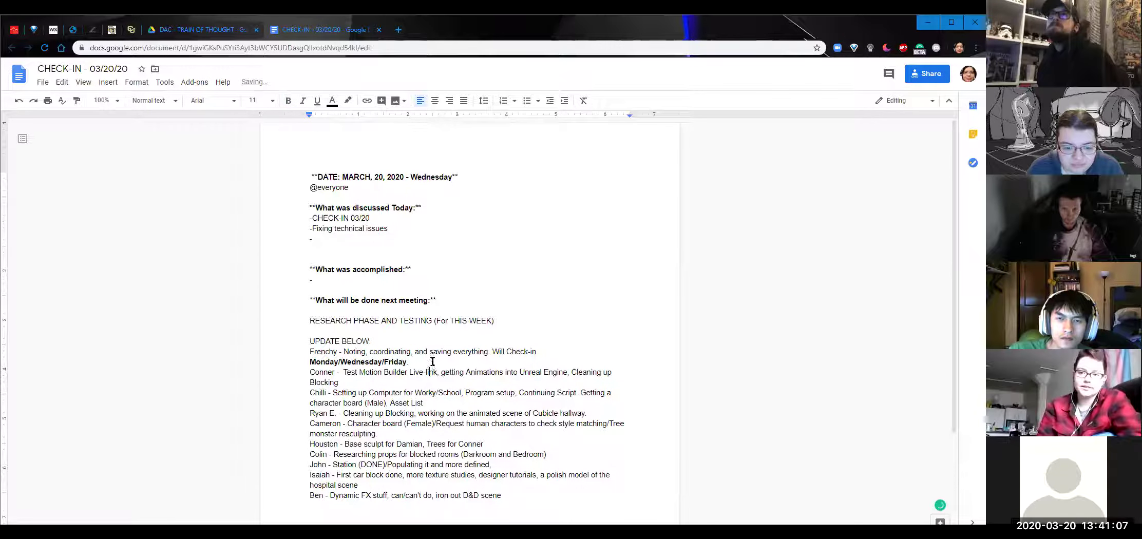